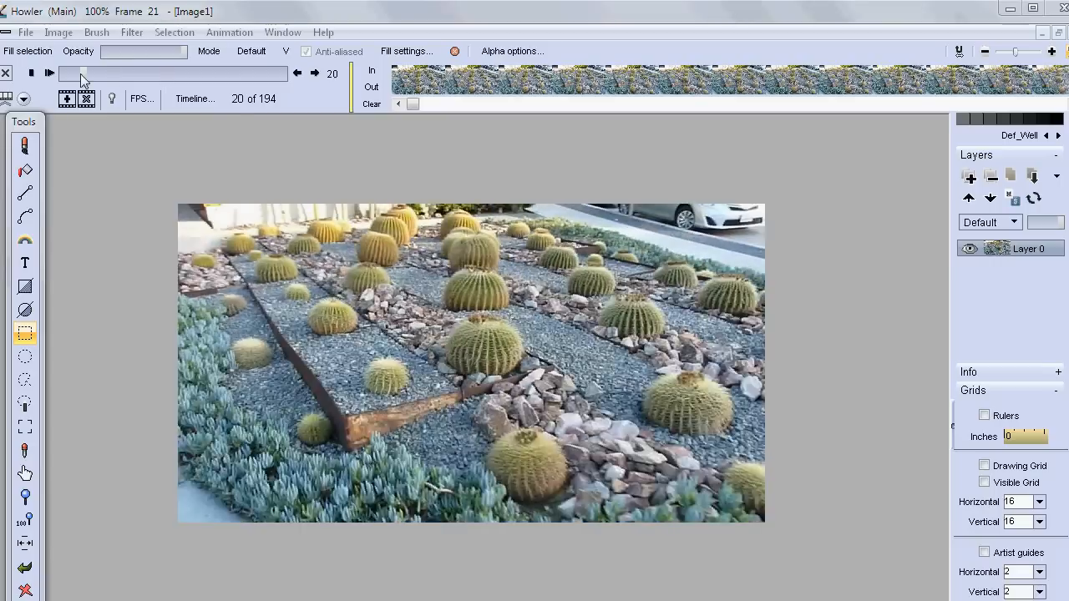
Play the original cactus garden clip and scrub through its frames, returning to the first frame.
{"action": "left_click", "coordinate": [48, 73]}
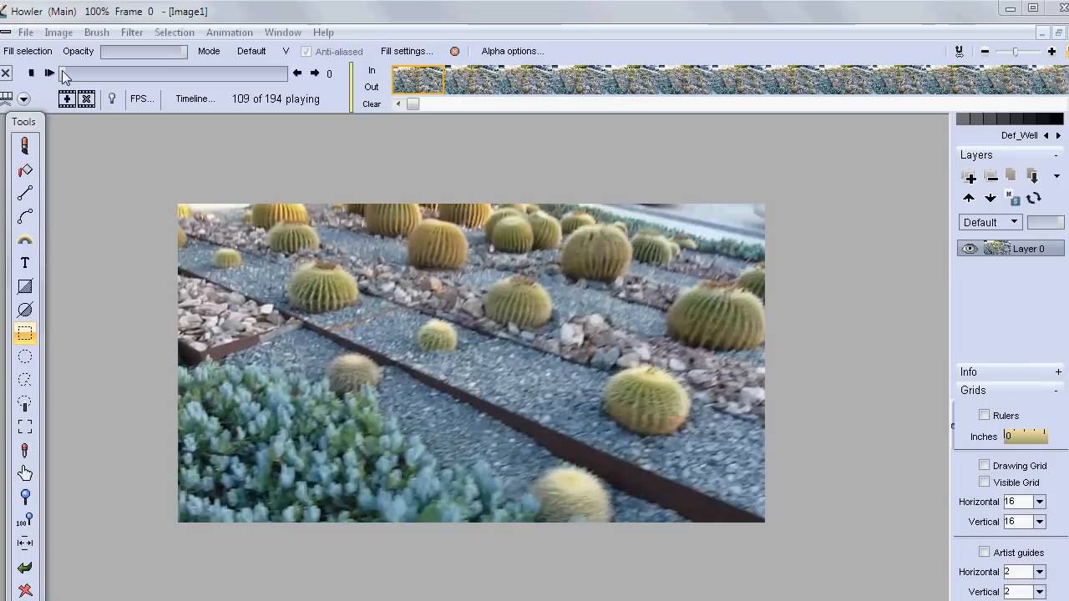
{"action": "left_click_drag", "start_coordinate": [72, 74], "coordinate": [110, 68]}
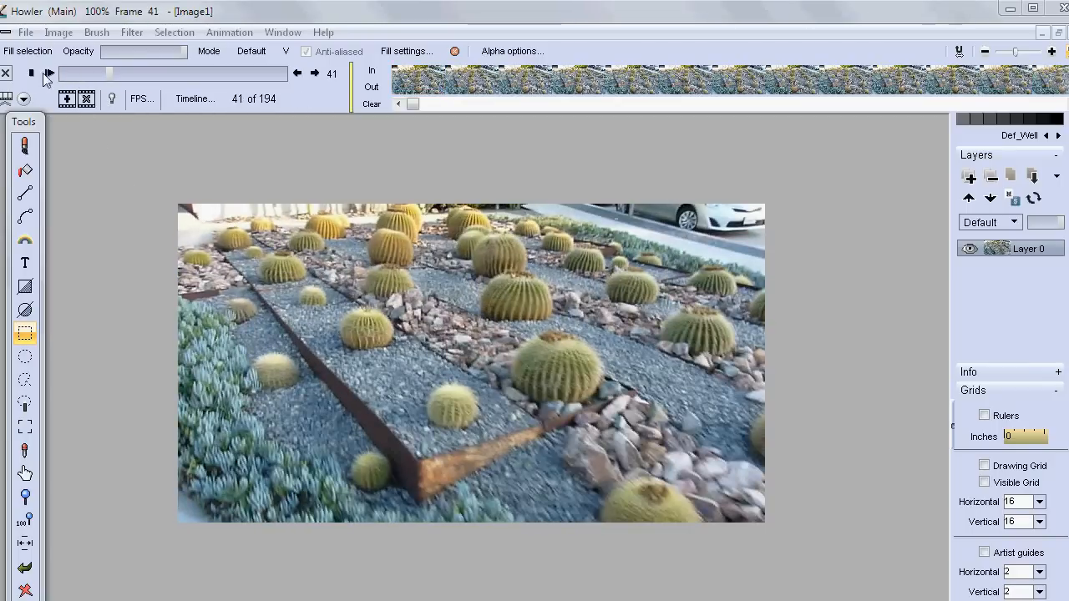
{"action": "left_click_drag", "start_coordinate": [110, 73], "coordinate": [64, 87]}
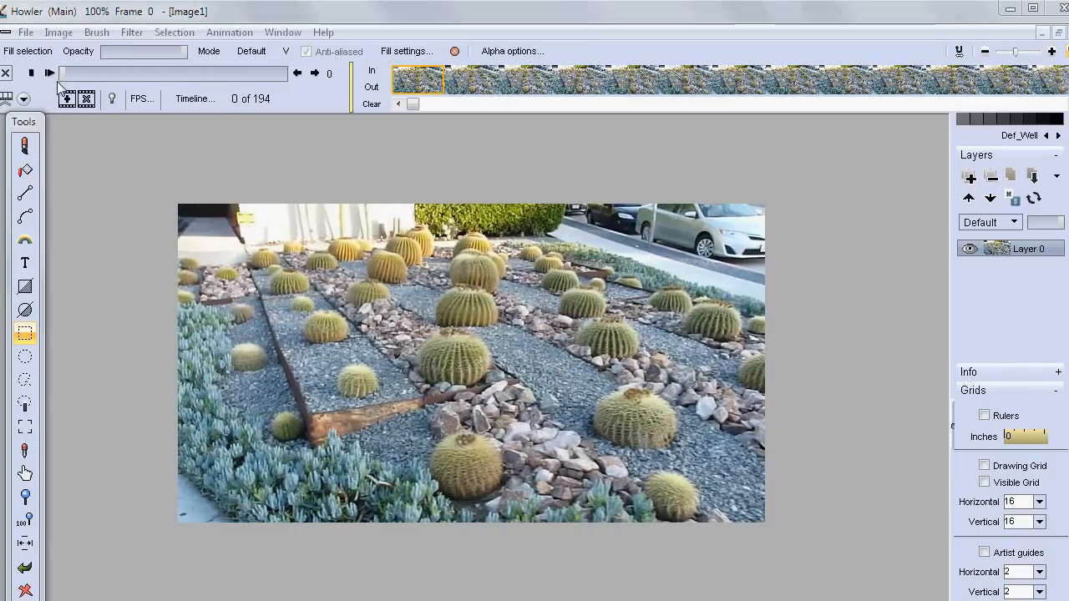
{"action": "left_click_drag", "start_coordinate": [181, 72], "coordinate": [51, 67]}
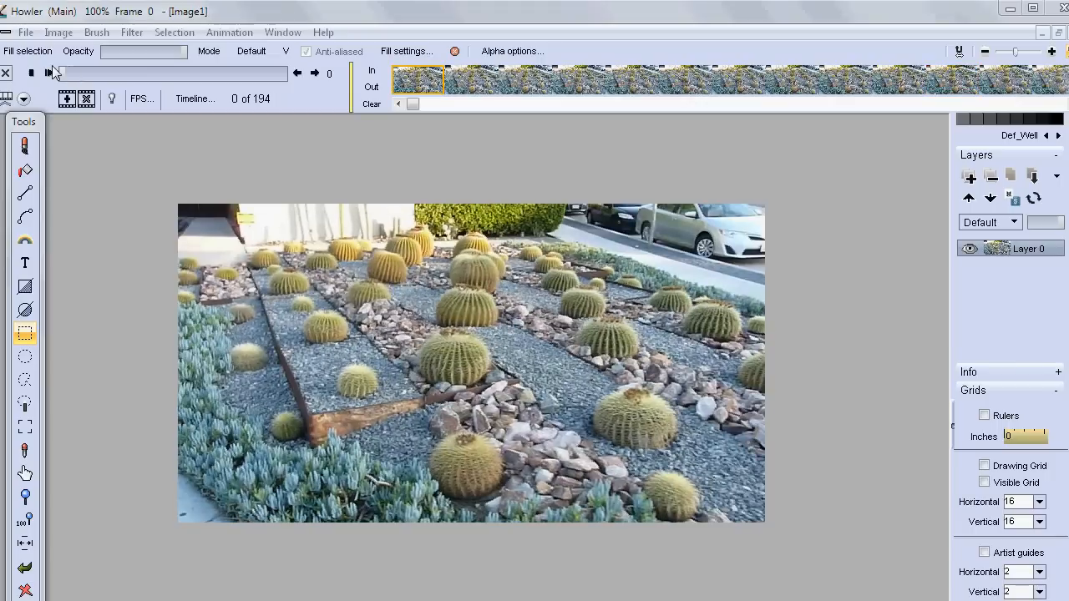
Time-stretch the 194-frame cactus animation to 776 frames with frame blending turned off.
{"action": "left_click", "coordinate": [231, 33]}
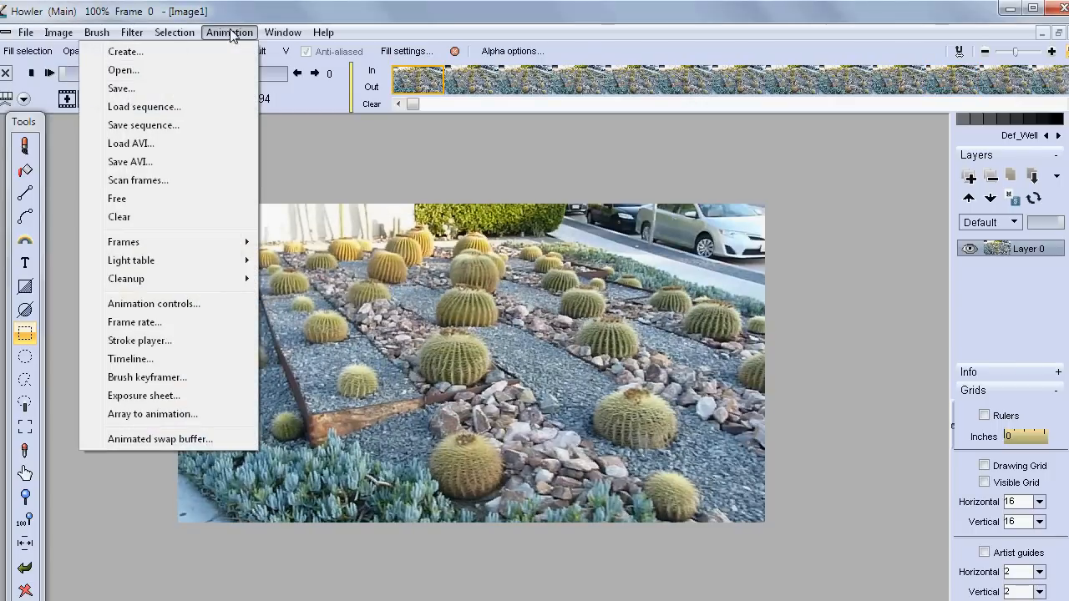
{"action": "mouse_move", "coordinate": [185, 249]}
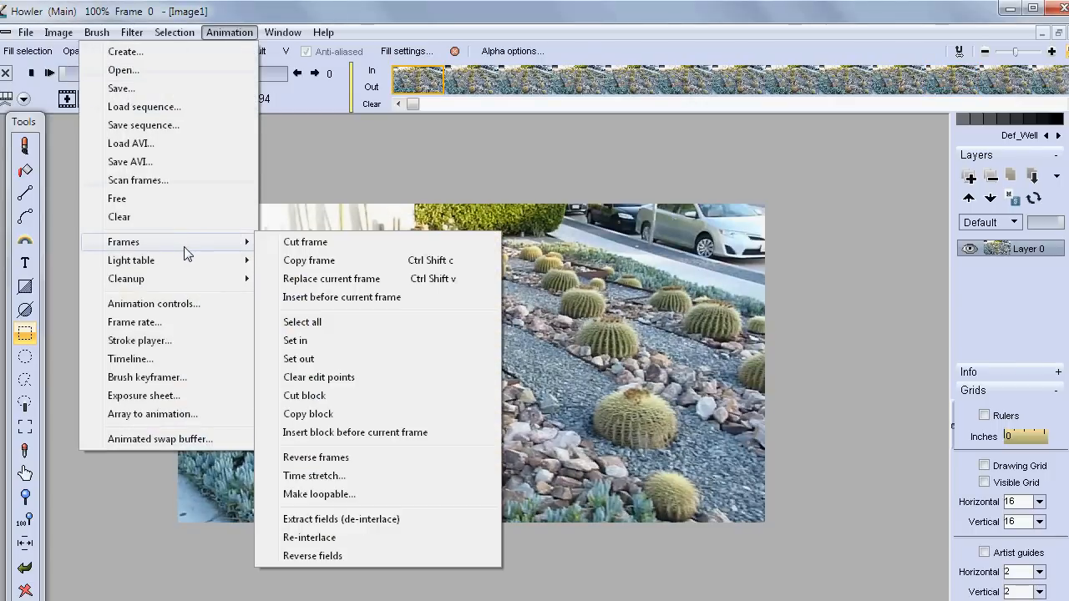
{"action": "left_click", "coordinate": [337, 477]}
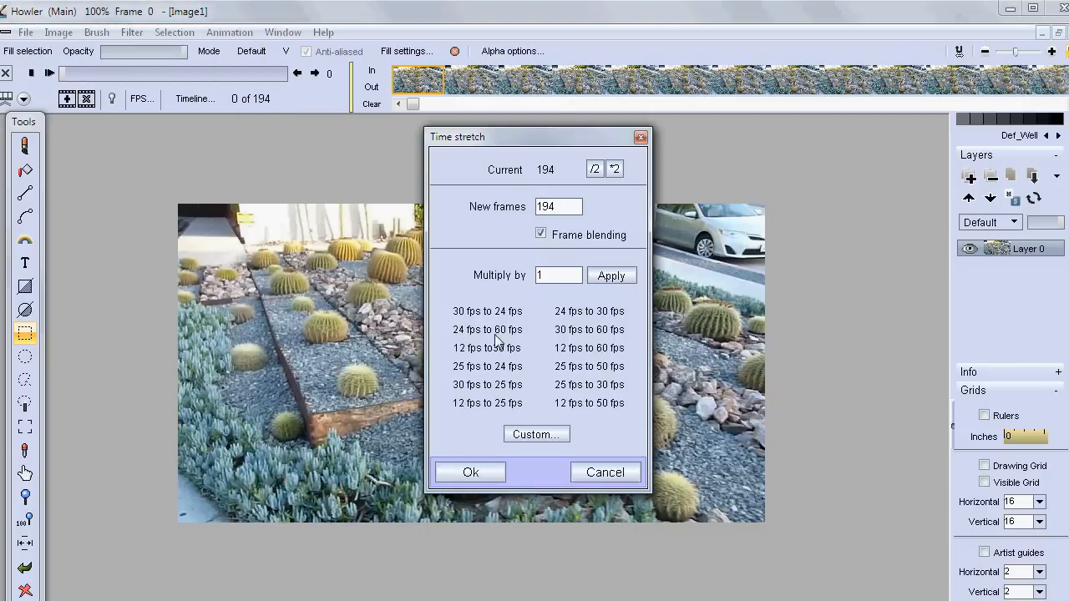
{"action": "left_click_drag", "start_coordinate": [553, 137], "coordinate": [197, 112]}
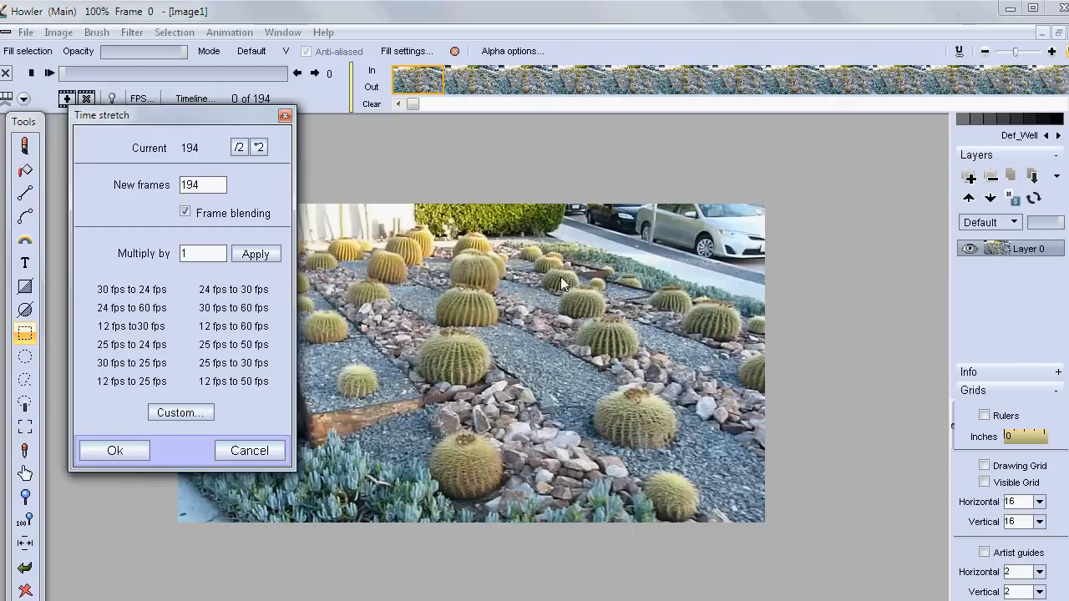
{"action": "left_click", "coordinate": [186, 213]}
{"action": "left_click", "coordinate": [259, 148]}
{"action": "left_click", "coordinate": [260, 148]}
{"action": "left_click", "coordinate": [121, 457]}
{"action": "left_click", "coordinate": [788, 423]}
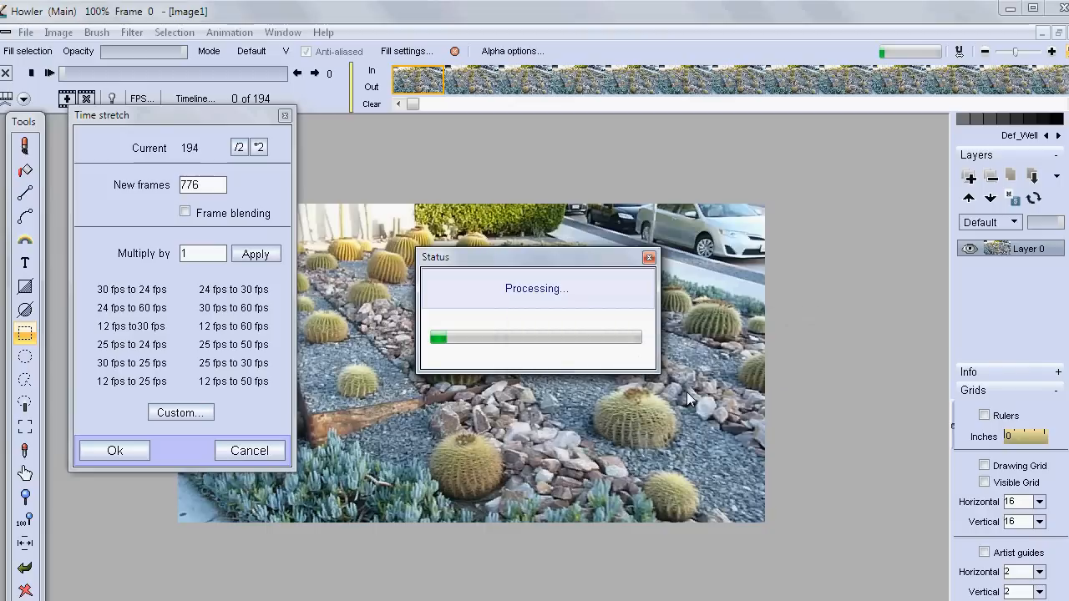
Play the stretched animation from the start and from frame 191 to check its motion, then return to the first frame.
{"action": "left_click", "coordinate": [50, 72]}
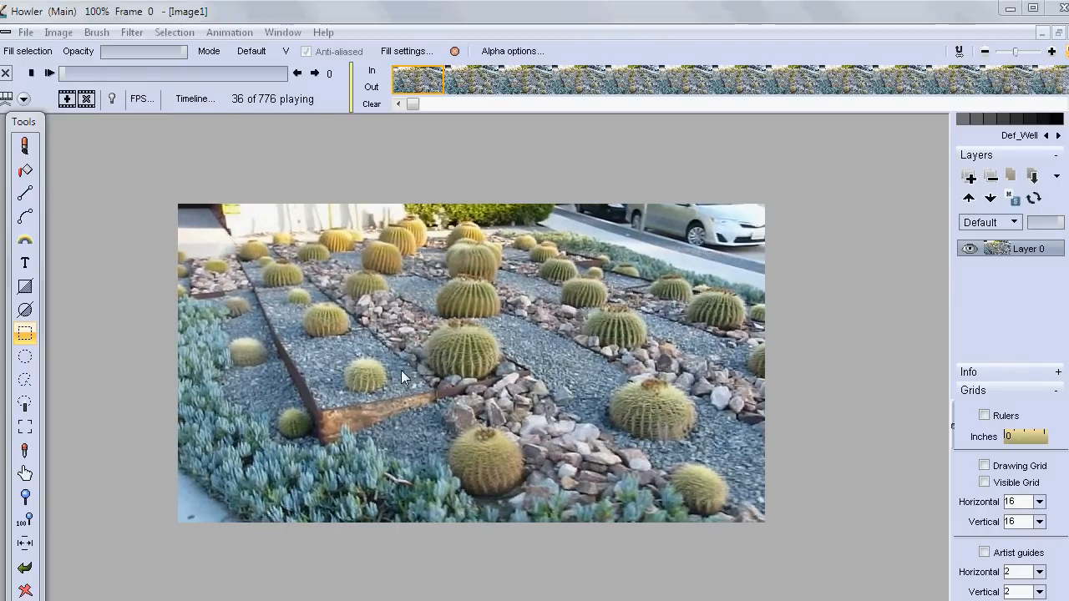
{"action": "left_click", "coordinate": [30, 75]}
{"action": "left_click_drag", "start_coordinate": [65, 75], "coordinate": [117, 77]}
{"action": "left_click", "coordinate": [49, 73]}
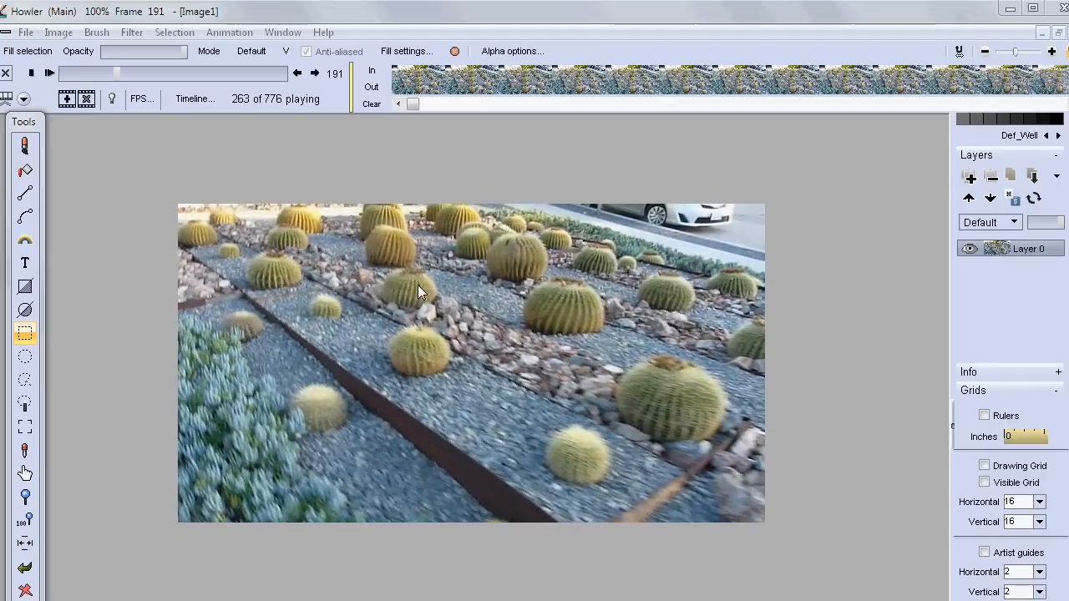
{"action": "left_click_drag", "start_coordinate": [120, 76], "coordinate": [60, 74]}
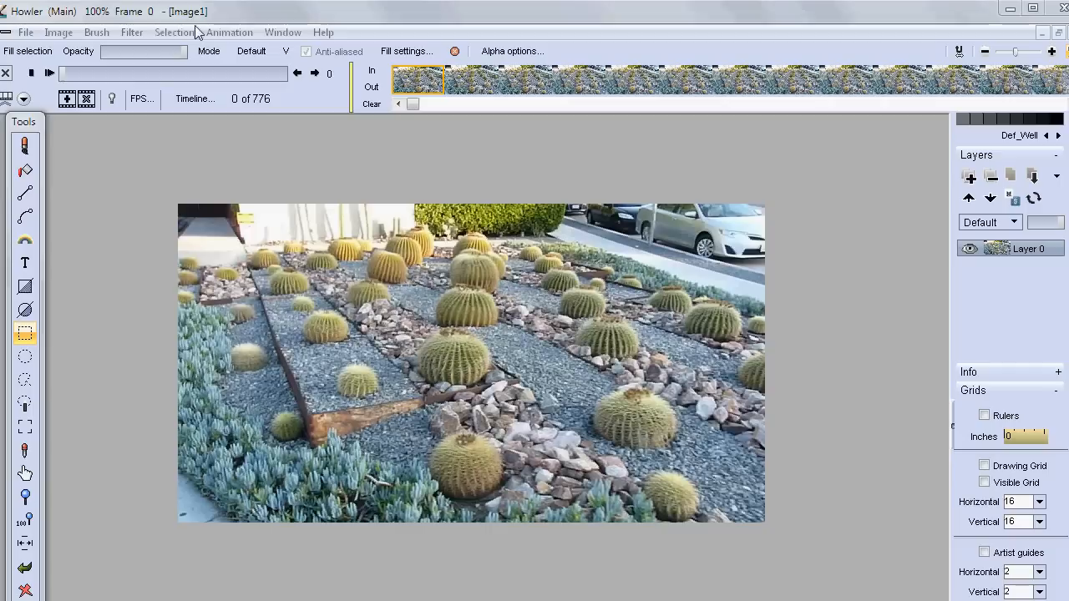
{"action": "left_click", "coordinate": [229, 33]}
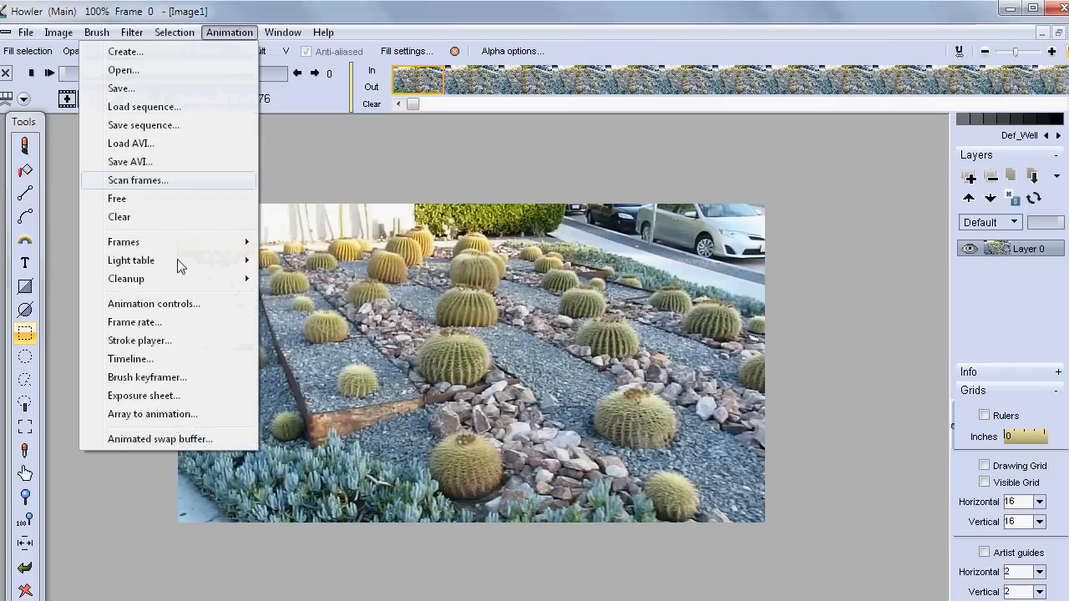
{"action": "left_click", "coordinate": [167, 147]}
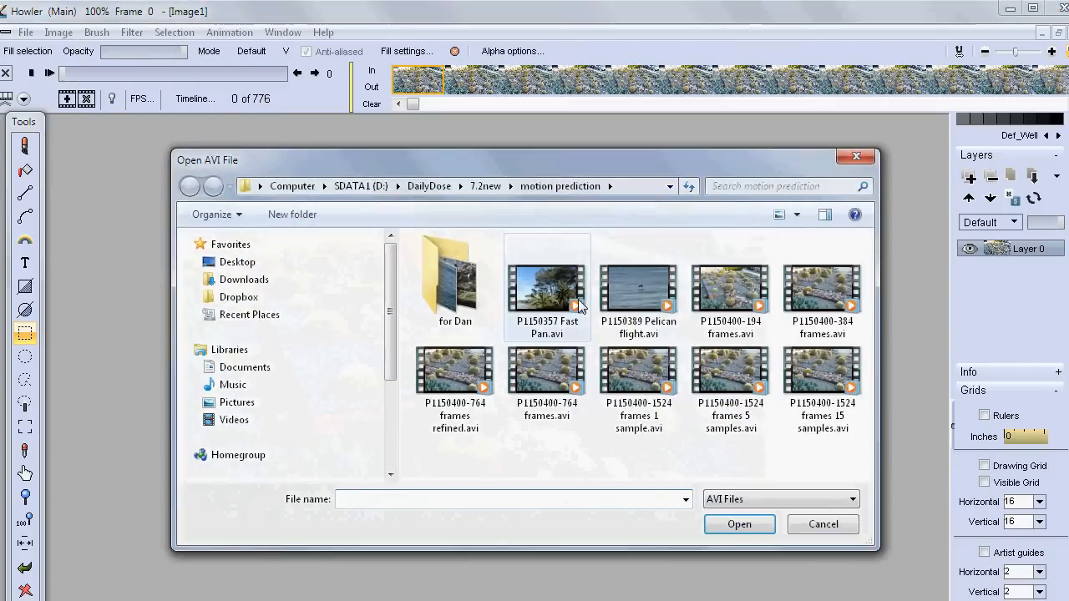
{"action": "left_click", "coordinate": [730, 293]}
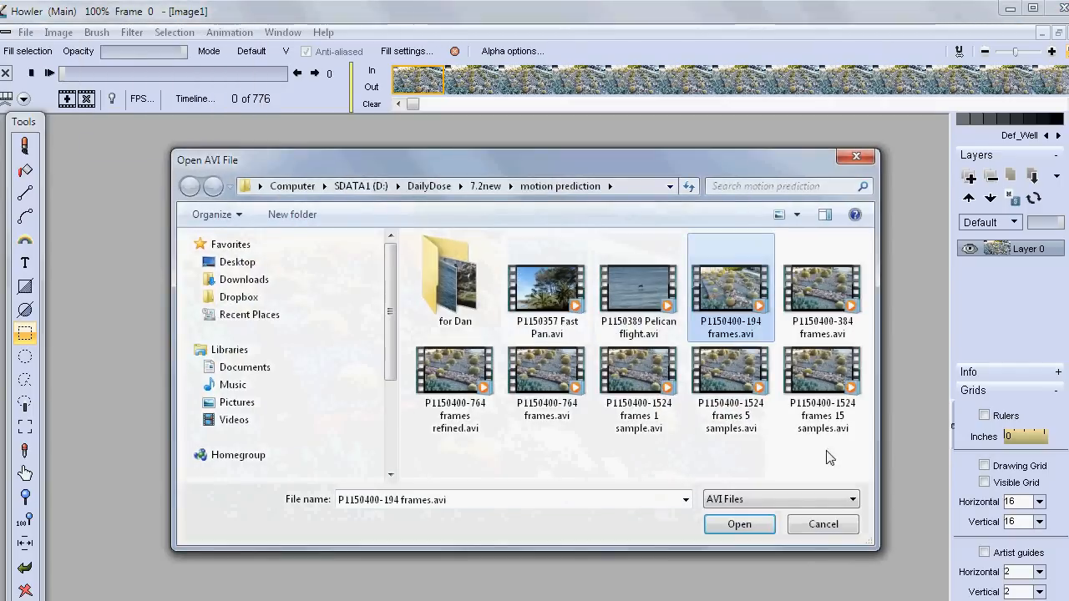
{"action": "left_click", "coordinate": [739, 524]}
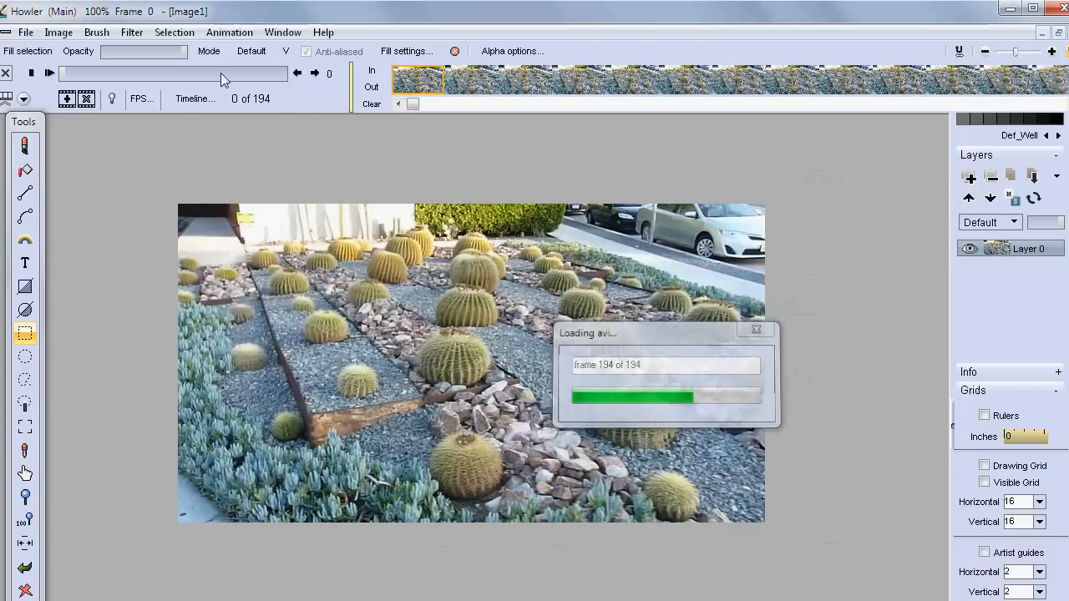
Time-stretch the reloaded clip to 776 frames, leaving frame blending off.
{"action": "left_click", "coordinate": [230, 33]}
{"action": "mouse_move", "coordinate": [167, 244]}
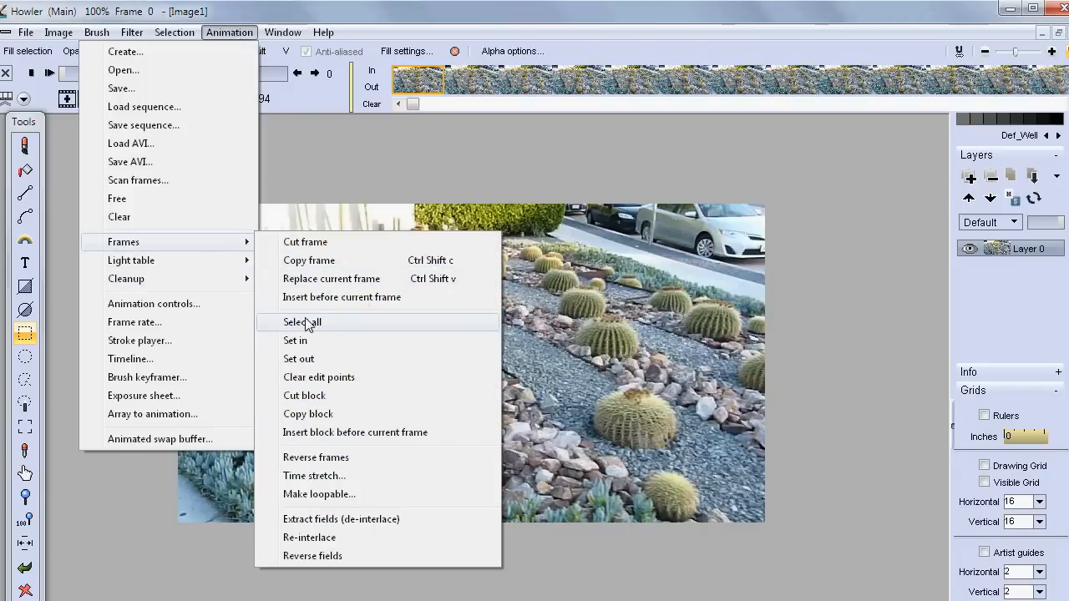
{"action": "left_click", "coordinate": [317, 475]}
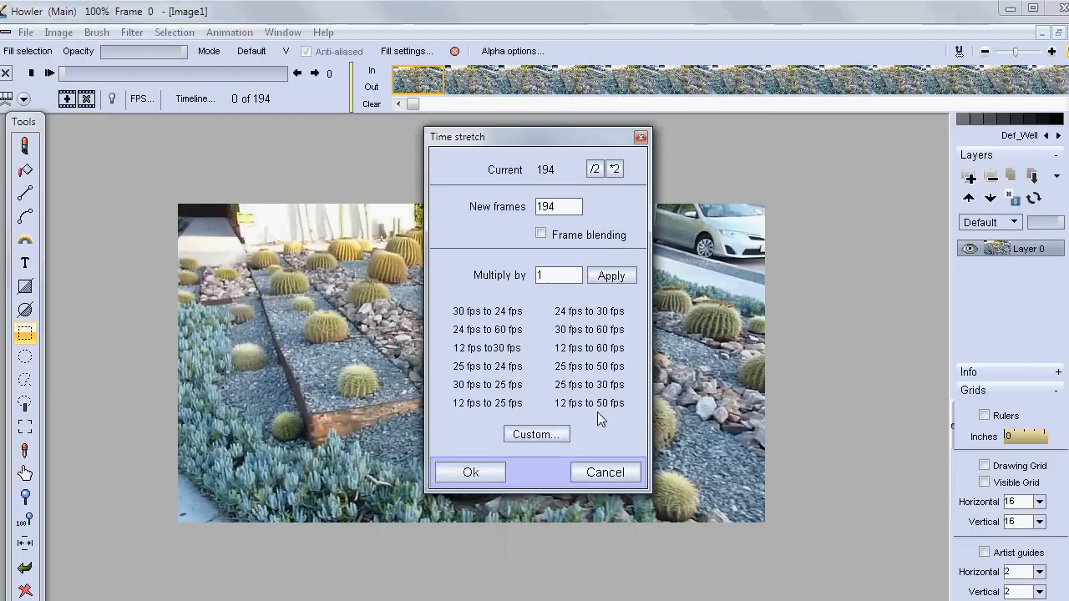
{"action": "left_click", "coordinate": [615, 170]}
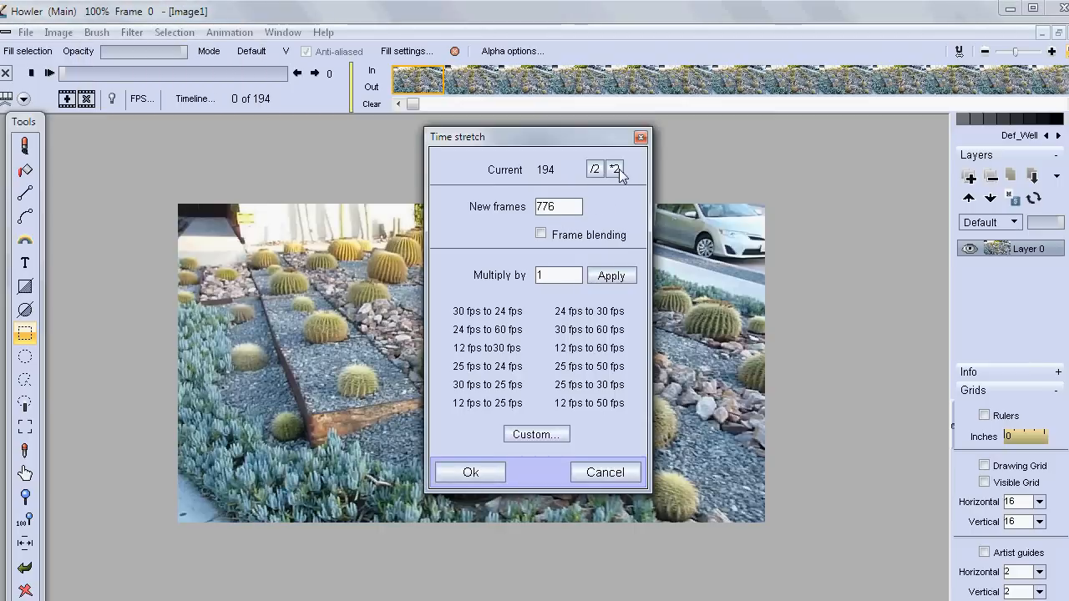
{"action": "left_click", "coordinate": [598, 171]}
{"action": "left_click", "coordinate": [481, 471]}
{"action": "left_click", "coordinate": [782, 422]}
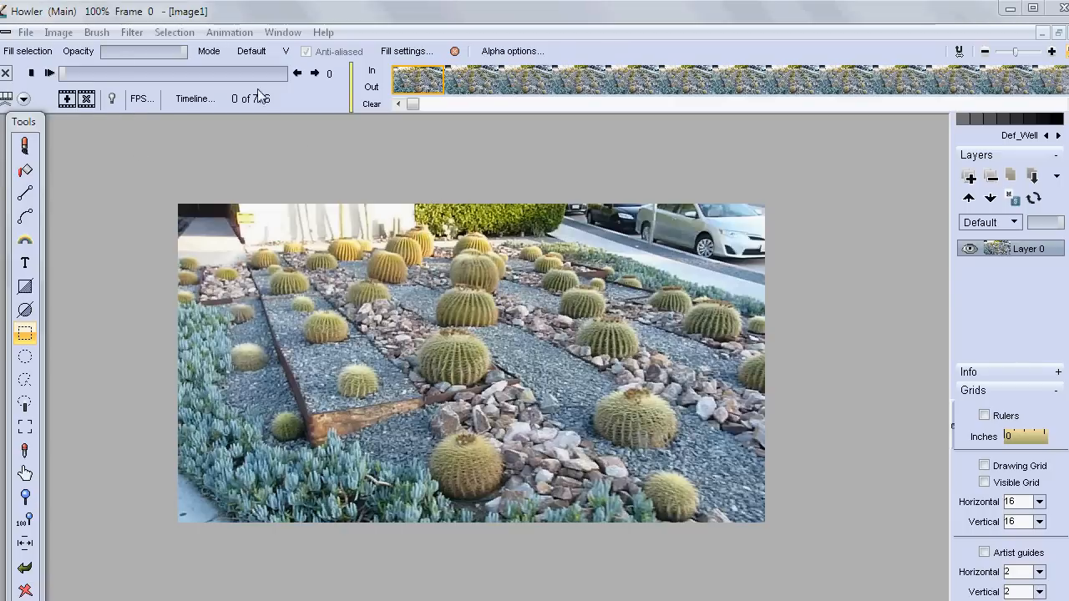
Play the newly stretched clip at normal size and magnified on the rocks beside the front cactus to examine the interpolated motion.
{"action": "left_click", "coordinate": [49, 74]}
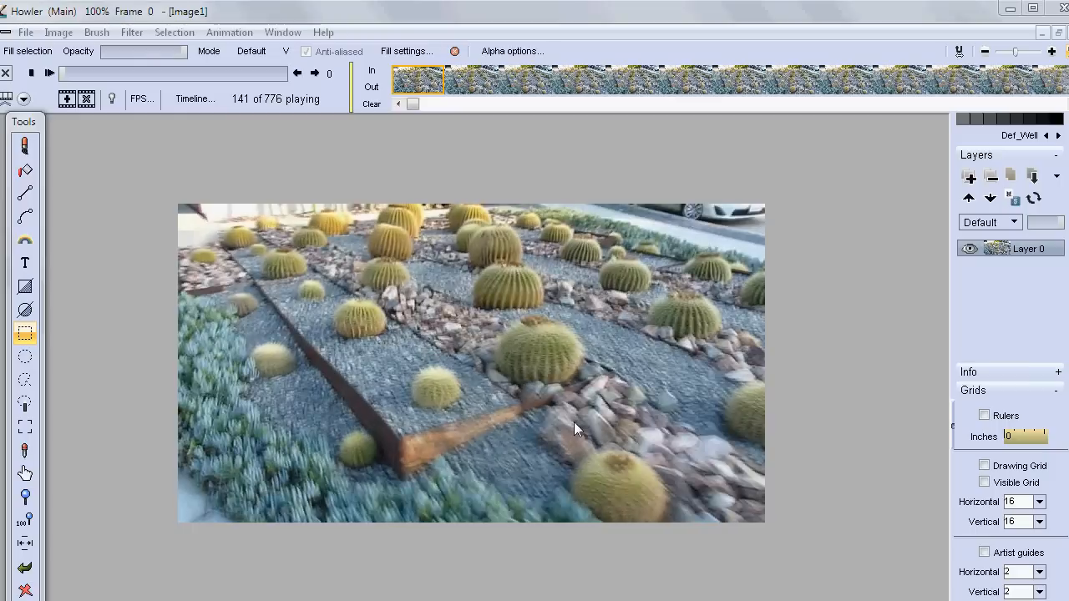
{"action": "left_click", "coordinate": [28, 75]}
{"action": "left_click", "coordinate": [523, 410]}
{"action": "scroll", "coordinate": [624, 410], "scroll_direction": "up", "scroll_amount": 5}
{"action": "left_click_drag", "start_coordinate": [568, 347], "coordinate": [362, 87]}
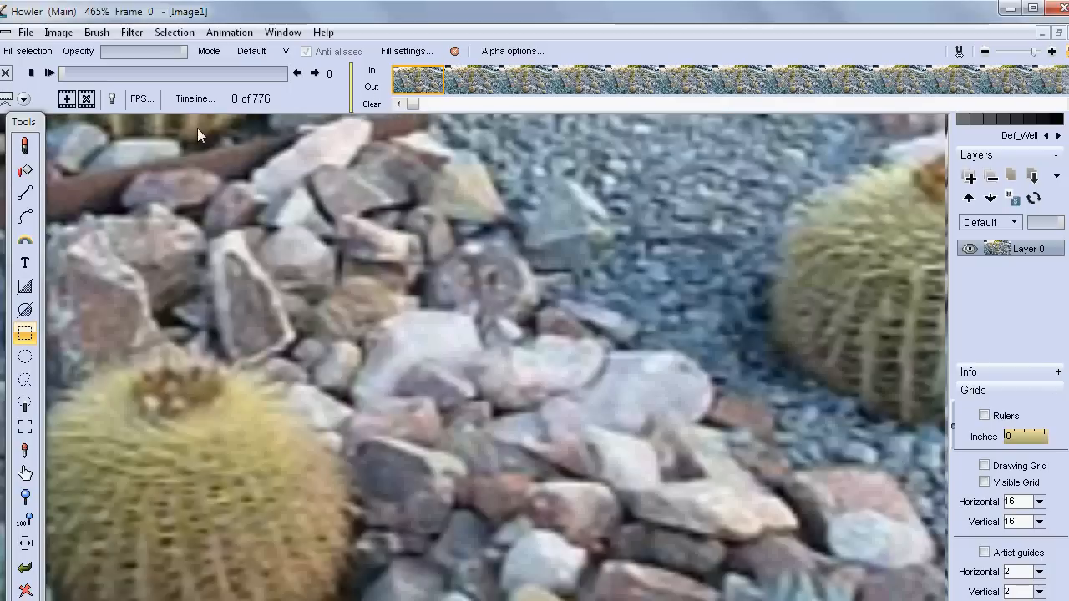
{"action": "left_click", "coordinate": [50, 74]}
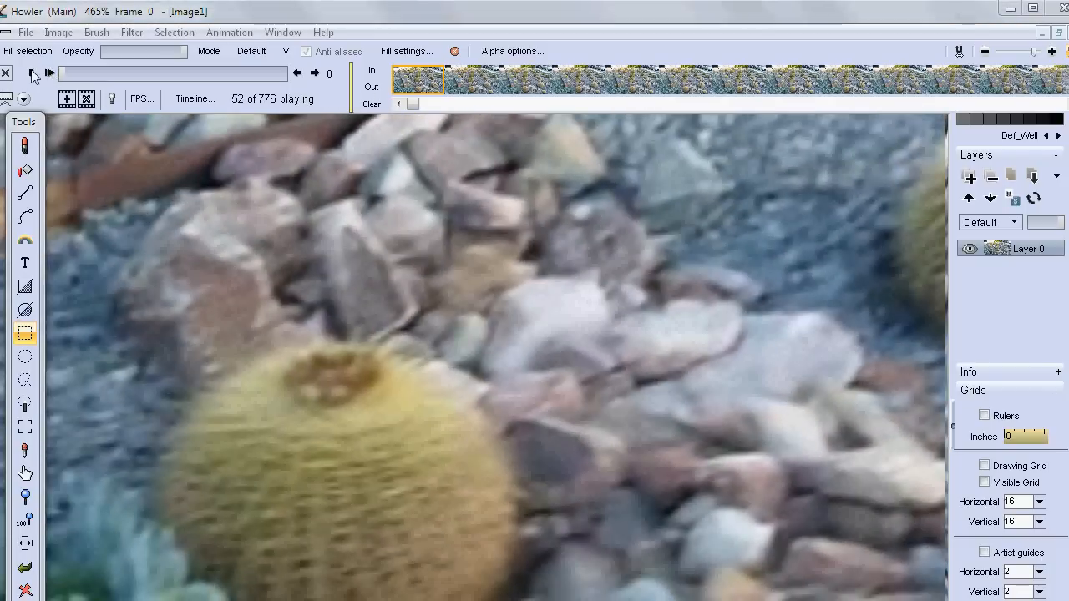
{"action": "left_click", "coordinate": [30, 73]}
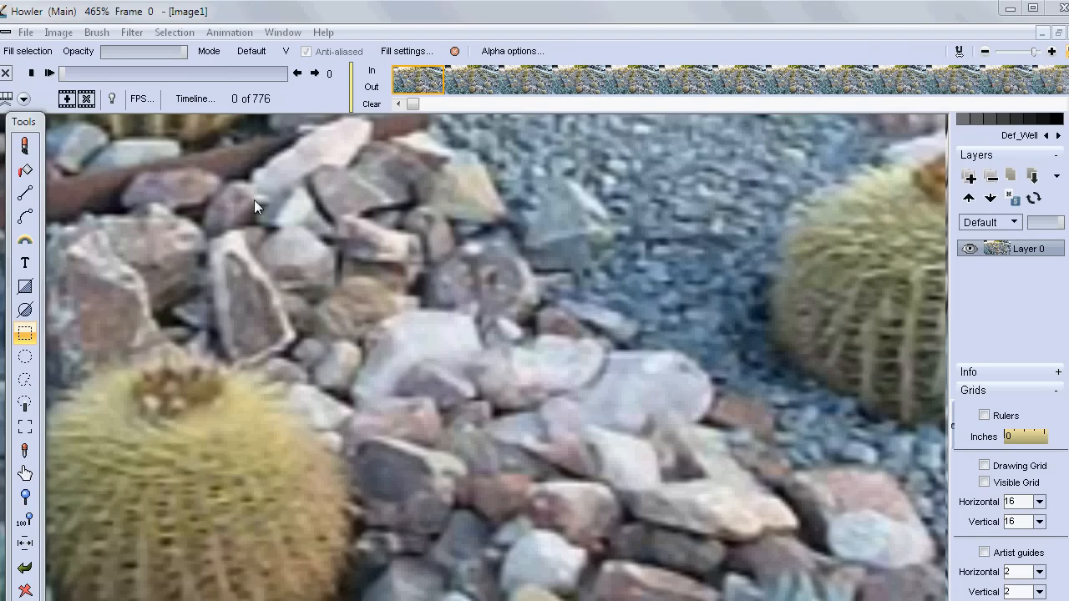
Step through frames 371 to 378 one at a time at high magnification to compare the sharpness of neighbouring frames.
{"action": "mouse_move", "coordinate": [173, 69]}
{"action": "left_mouse_down"}
{"action": "mouse_move", "coordinate": [149, 78]}
{"action": "mouse_move", "coordinate": [213, 79]}
{"action": "mouse_move", "coordinate": [168, 80]}
{"action": "left_mouse_up"}
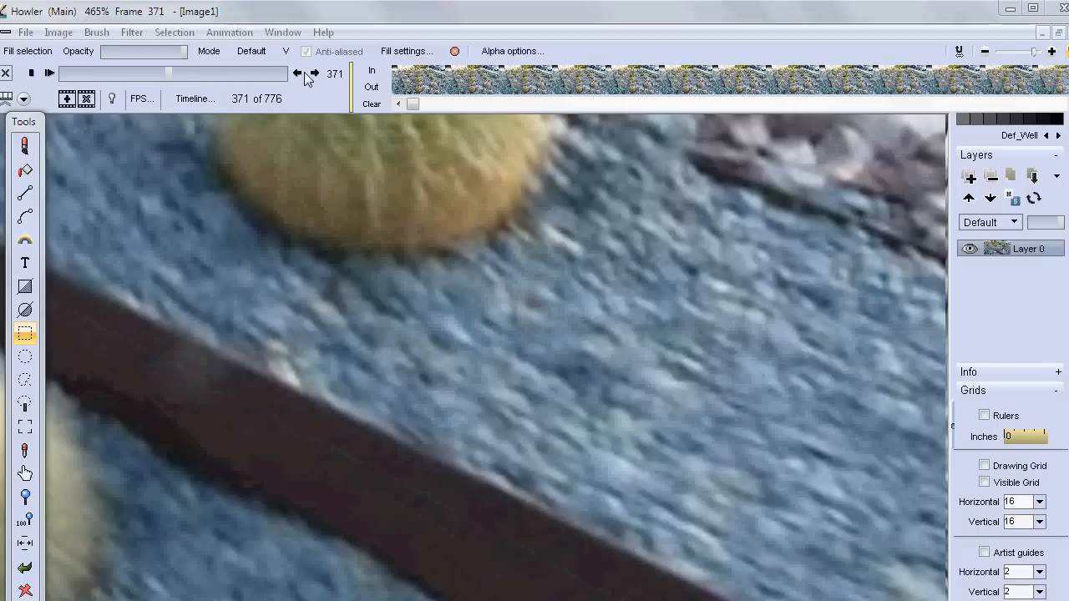
{"action": "left_click", "coordinate": [312, 75]}
{"action": "left_click", "coordinate": [312, 74]}
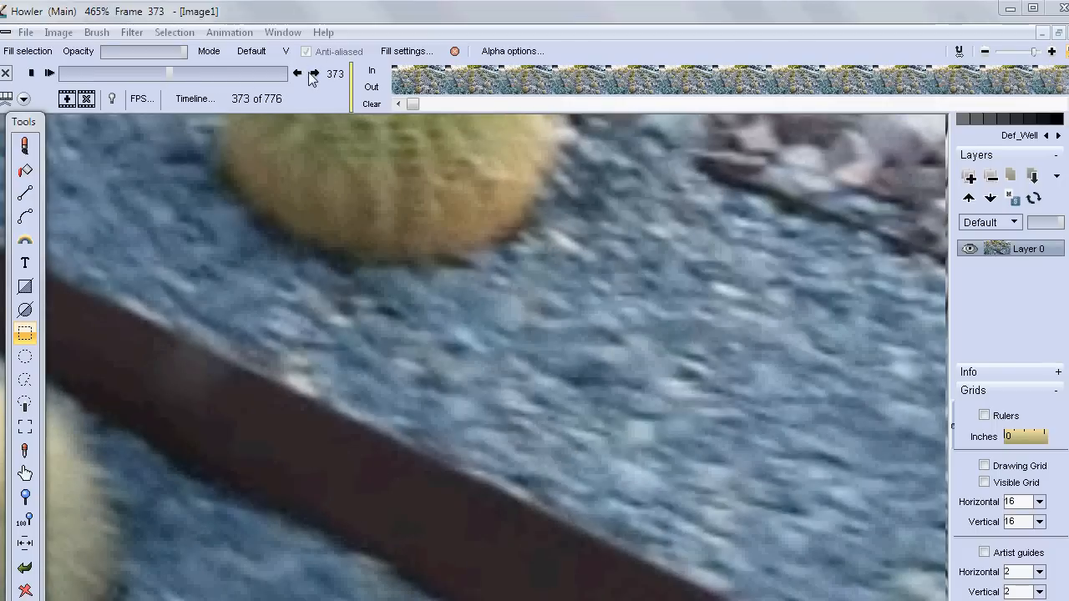
{"action": "left_click", "coordinate": [313, 75]}
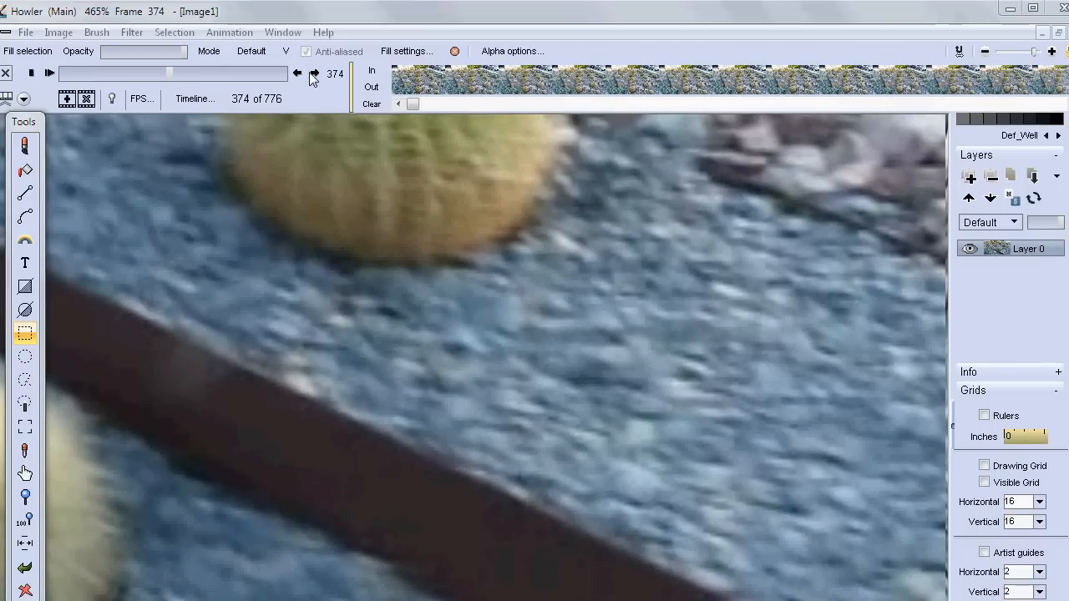
{"action": "left_click", "coordinate": [312, 75]}
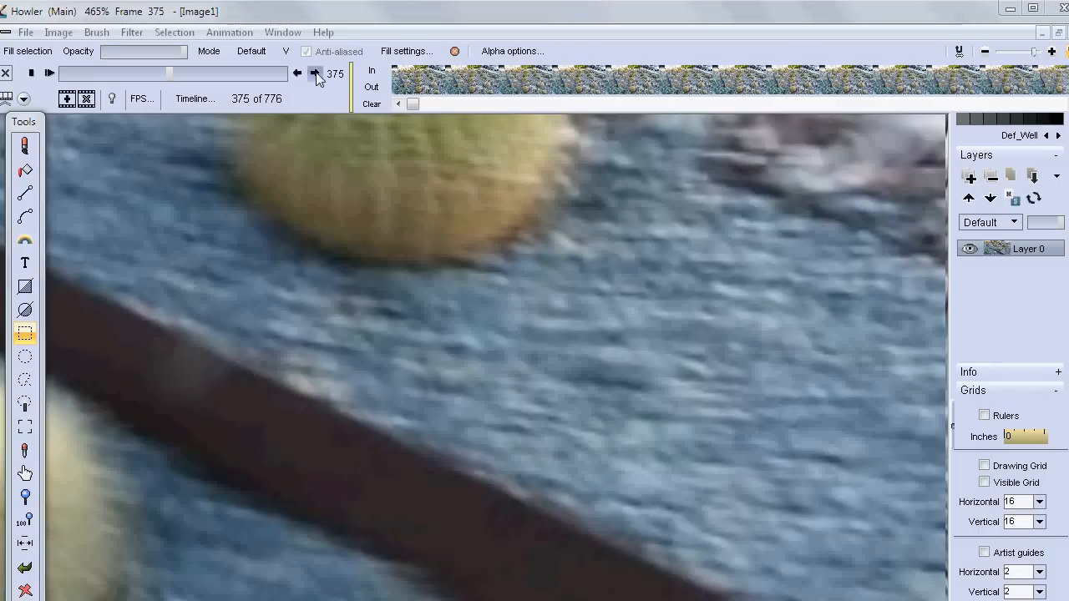
{"action": "left_click", "coordinate": [316, 74]}
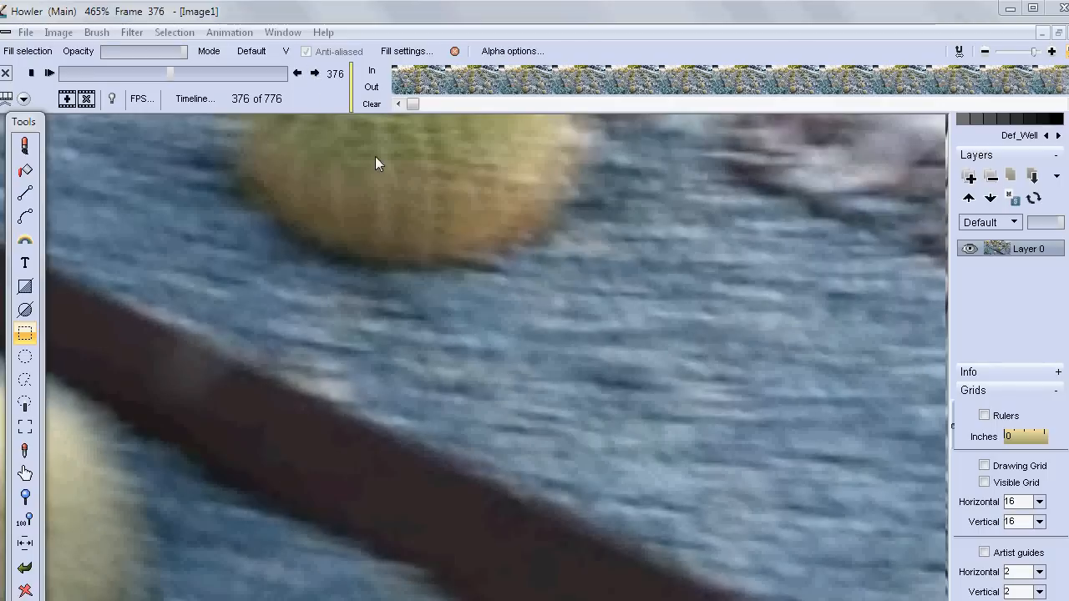
{"action": "left_click", "coordinate": [316, 74]}
{"action": "left_click", "coordinate": [316, 76]}
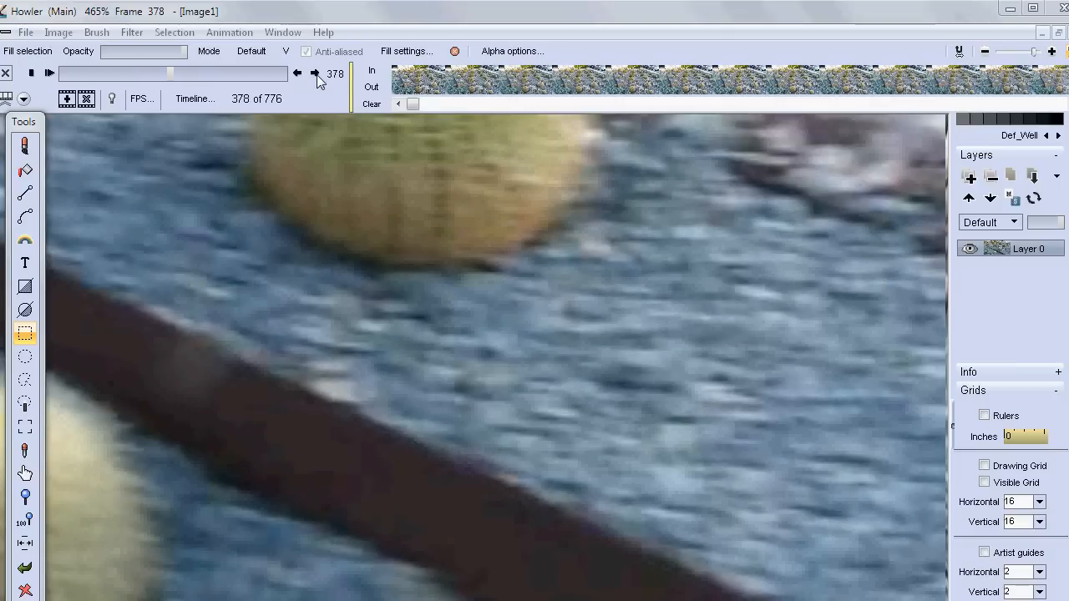
{"action": "left_click", "coordinate": [298, 74]}
{"action": "left_click", "coordinate": [315, 75]}
Clear frame 60 to white and paint a roughly vertical black stroke left of centre with the large airbrush.
{"action": "left_click", "coordinate": [114, 74]}
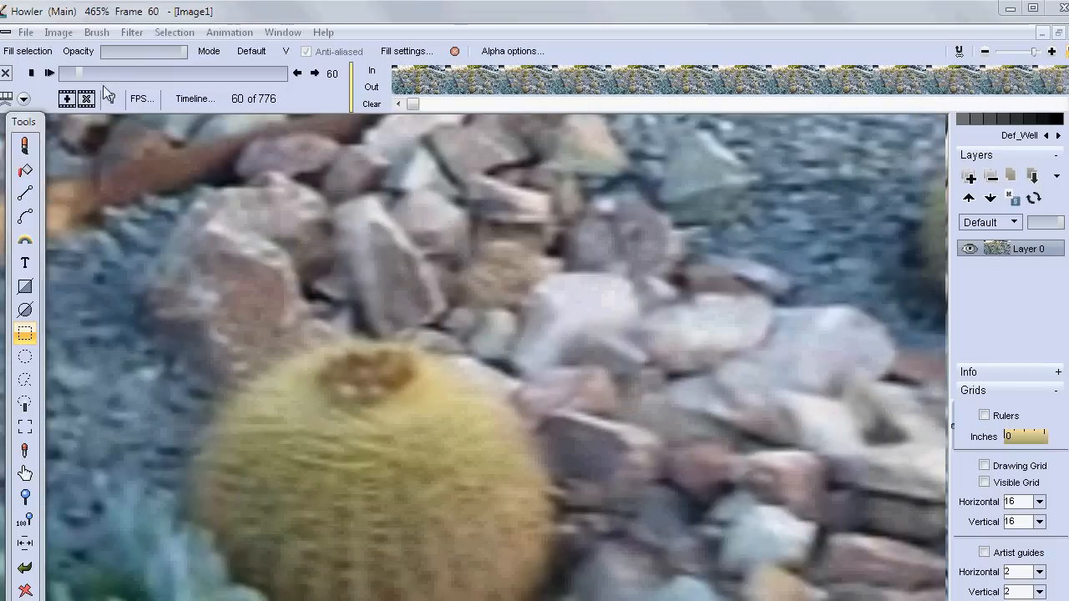
{"action": "left_click_drag", "start_coordinate": [547, 298], "coordinate": [353, 354]}
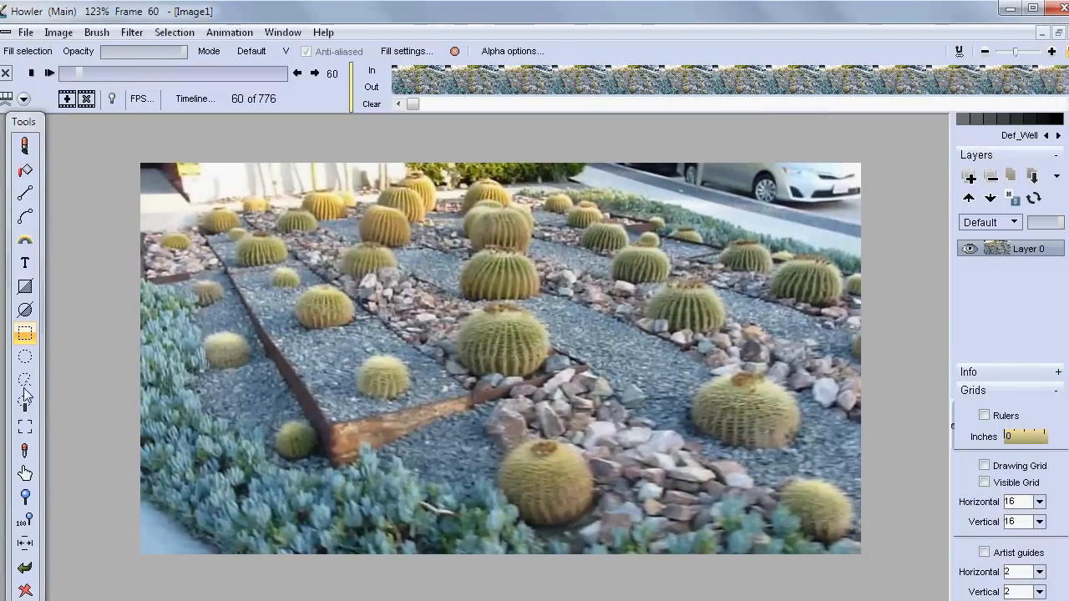
{"action": "left_click", "coordinate": [25, 591]}
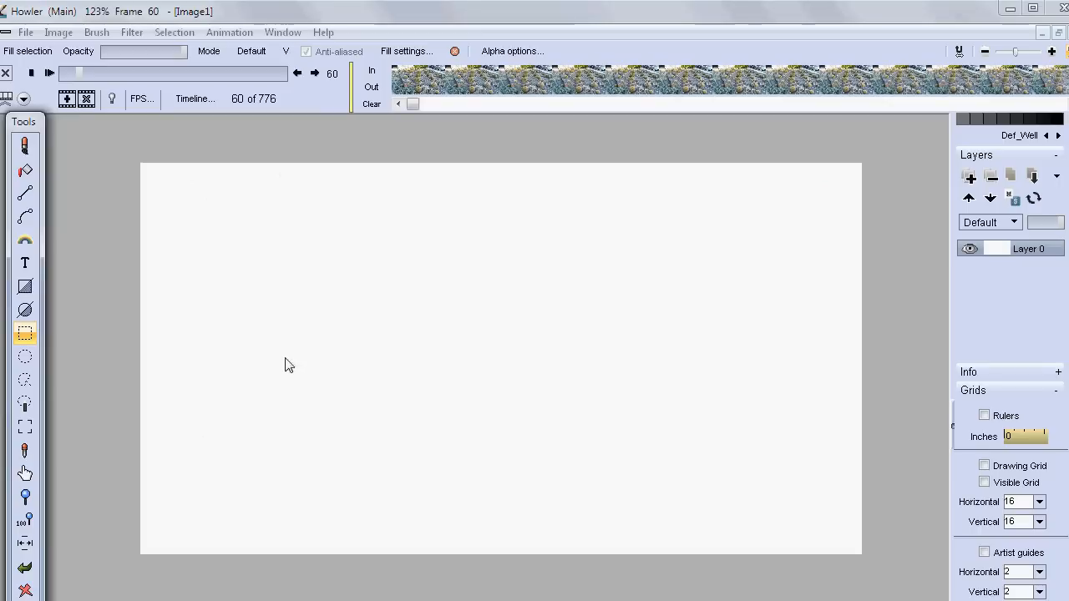
{"action": "left_click", "coordinate": [25, 146]}
{"action": "left_click_drag", "start_coordinate": [344, 247], "coordinate": [318, 432]}
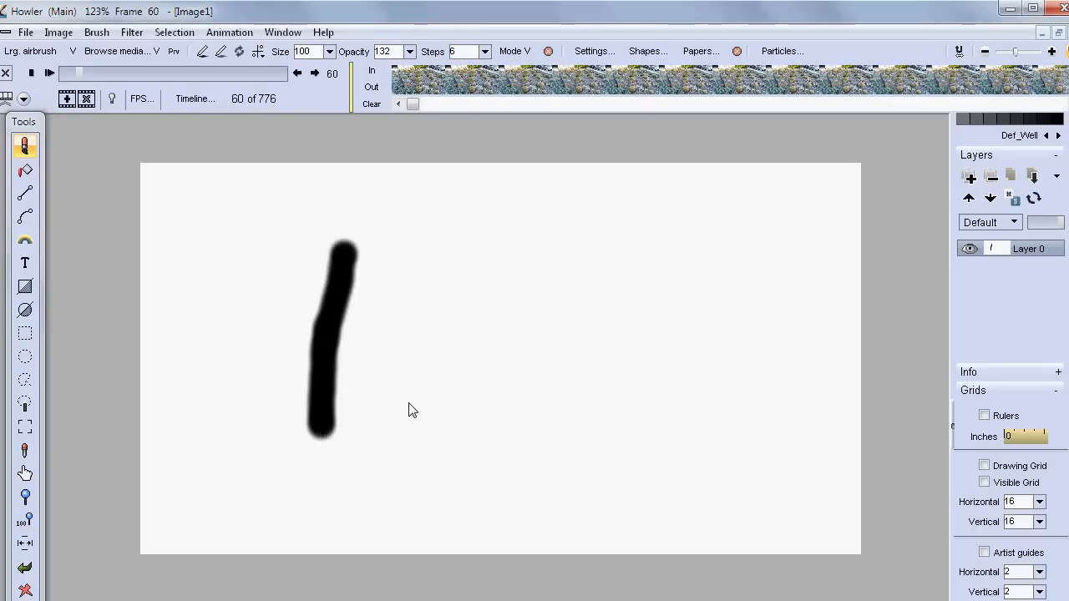
Clear frame 61 to white and paint a roughly vertical black stroke slightly right of the previous frame's stroke.
{"action": "left_click", "coordinate": [309, 75]}
{"action": "left_click", "coordinate": [25, 591]}
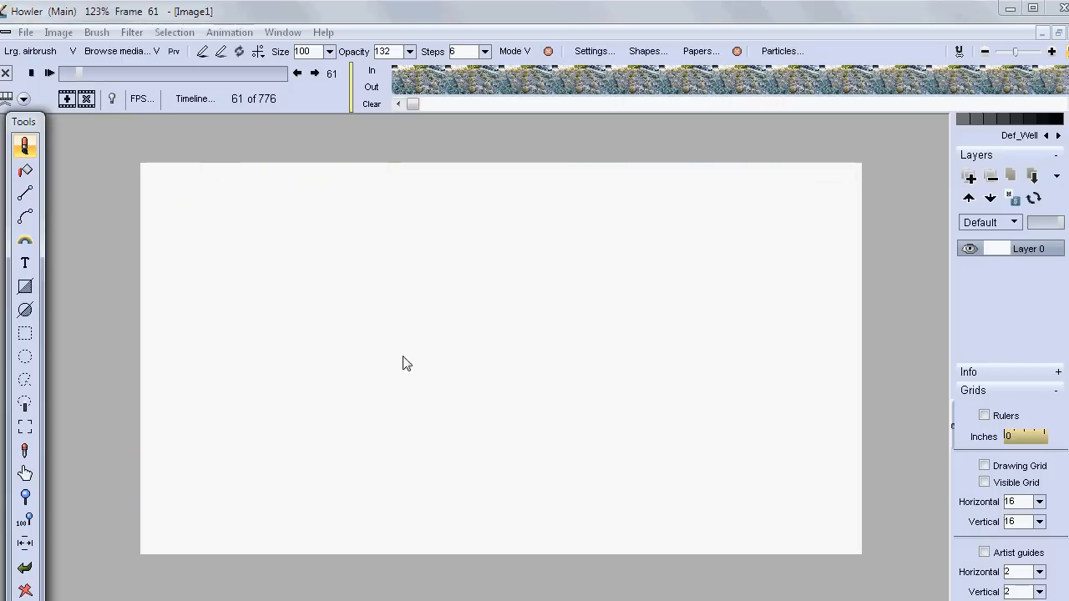
{"action": "left_click_drag", "start_coordinate": [393, 224], "coordinate": [368, 447]}
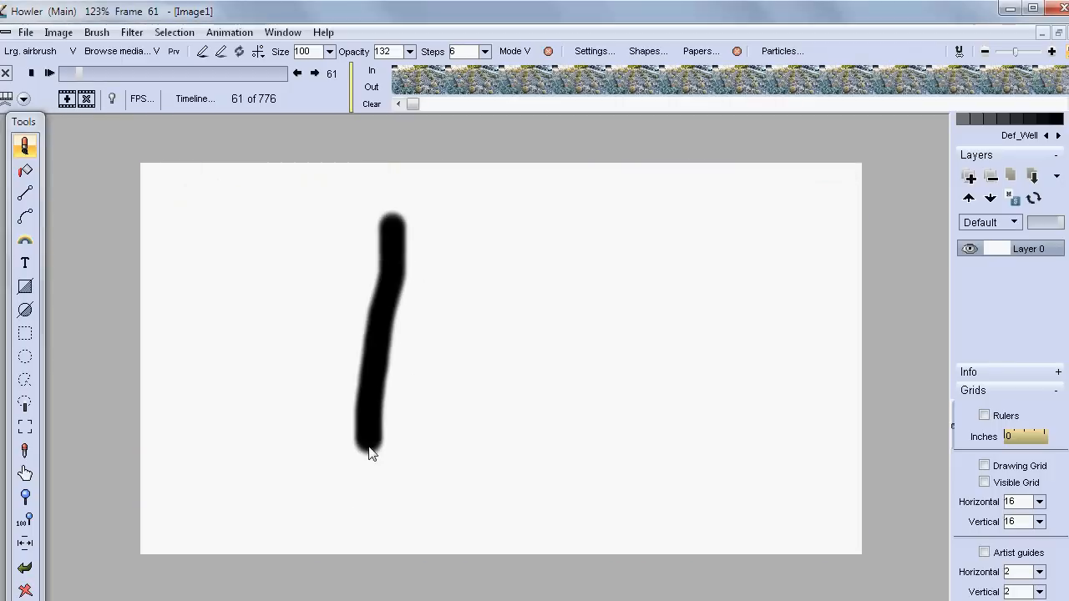
Turn on the light table and clear frame 59 to white.
{"action": "left_click", "coordinate": [113, 100]}
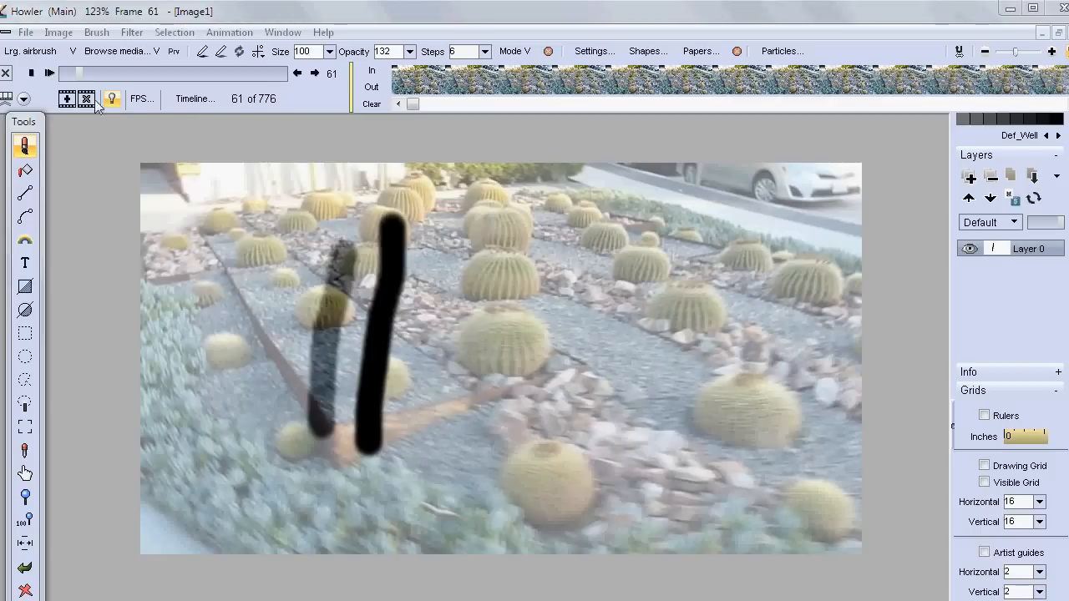
{"action": "left_click", "coordinate": [296, 73]}
{"action": "left_click", "coordinate": [296, 74]}
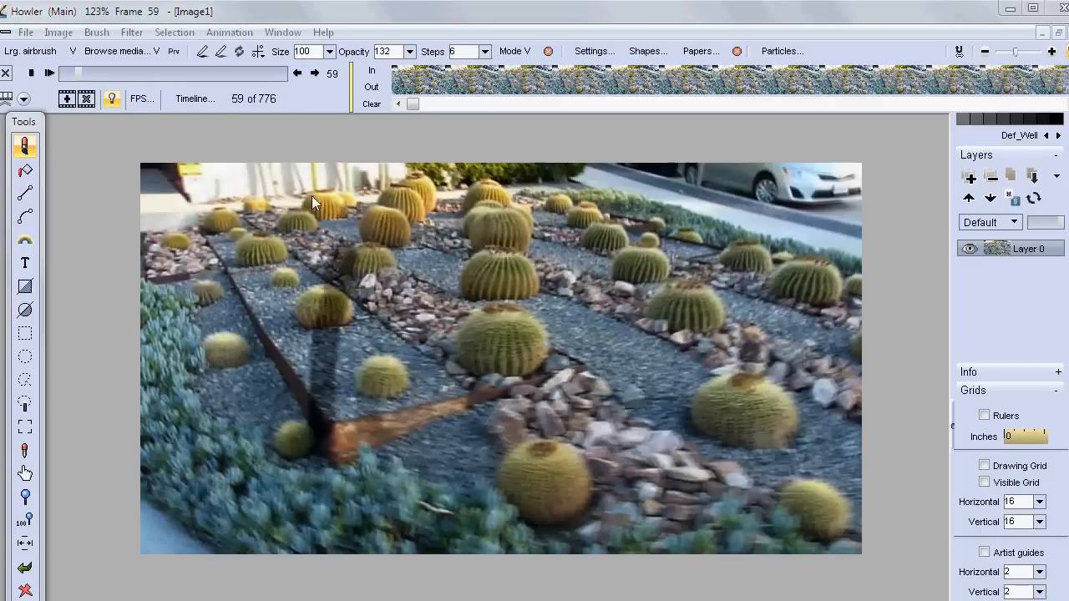
{"action": "left_click", "coordinate": [25, 591]}
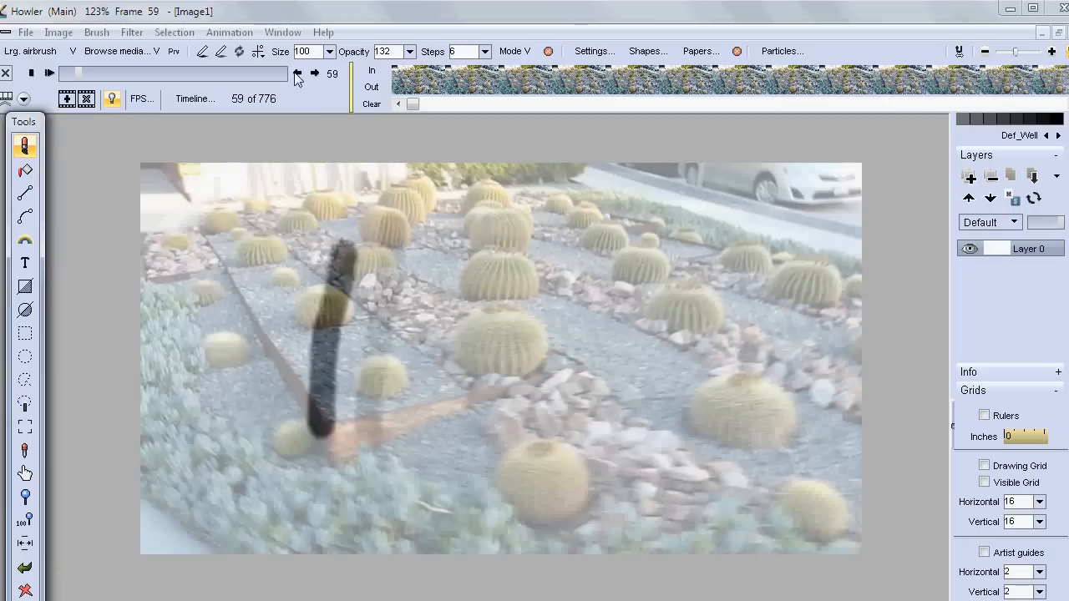
Create a new 30-frame animation at 24 fps from copies of the current frame, freeing the existing animation.
{"action": "left_click", "coordinate": [229, 32]}
{"action": "left_click", "coordinate": [225, 50]}
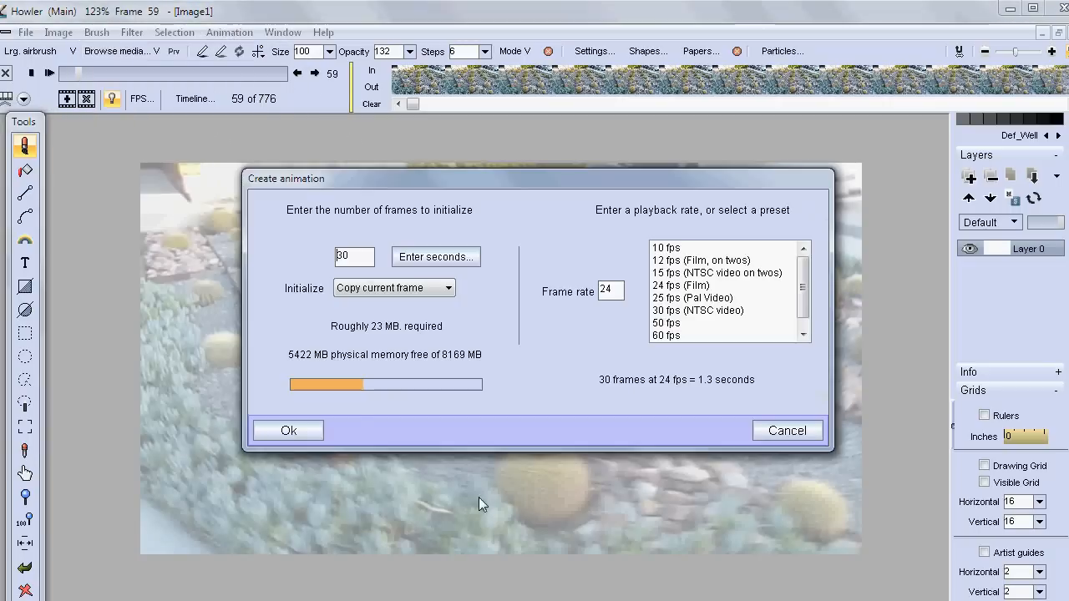
{"action": "left_click", "coordinate": [289, 429]}
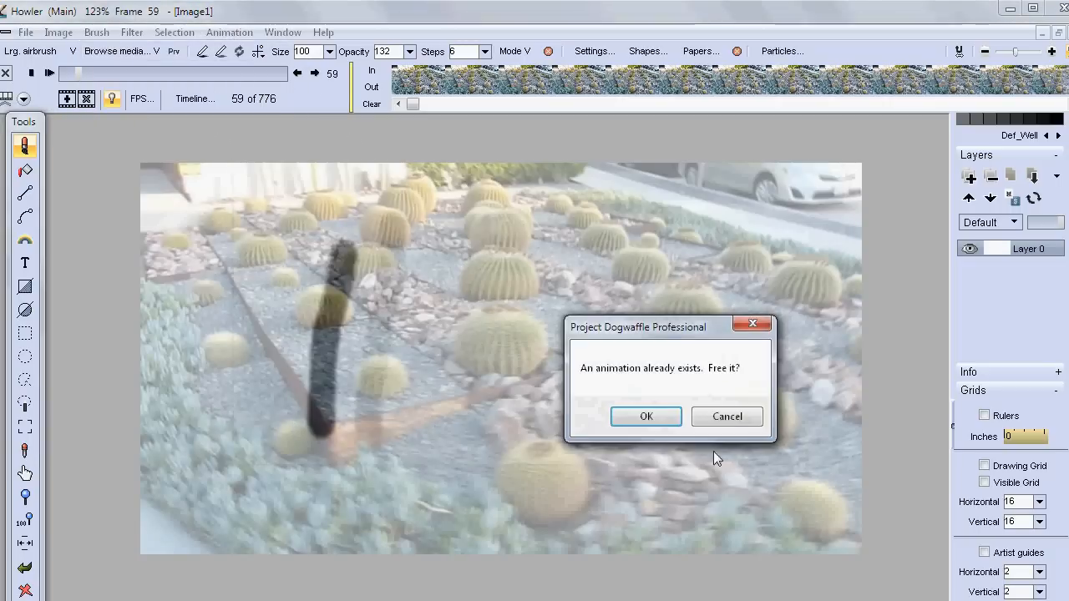
{"action": "left_click", "coordinate": [647, 415]}
Paint one roughly vertical black stroke on each of frames 0, 1 and 2, each farther right, and turn off the light table at frame 0.
{"action": "left_click_drag", "start_coordinate": [367, 273], "coordinate": [351, 510]}
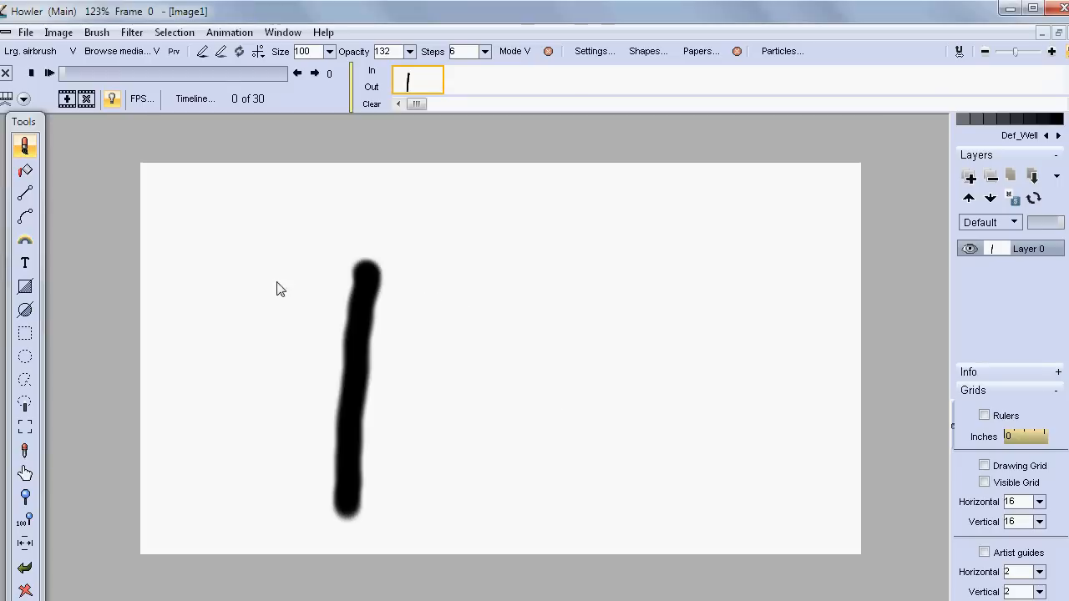
{"action": "key", "text": "Right"}
{"action": "left_click_drag", "start_coordinate": [419, 265], "coordinate": [398, 499]}
{"action": "key", "text": "Right"}
{"action": "left_click_drag", "start_coordinate": [459, 264], "coordinate": [434, 504]}
{"action": "key", "text": "Left"}
{"action": "key", "text": "Left"}
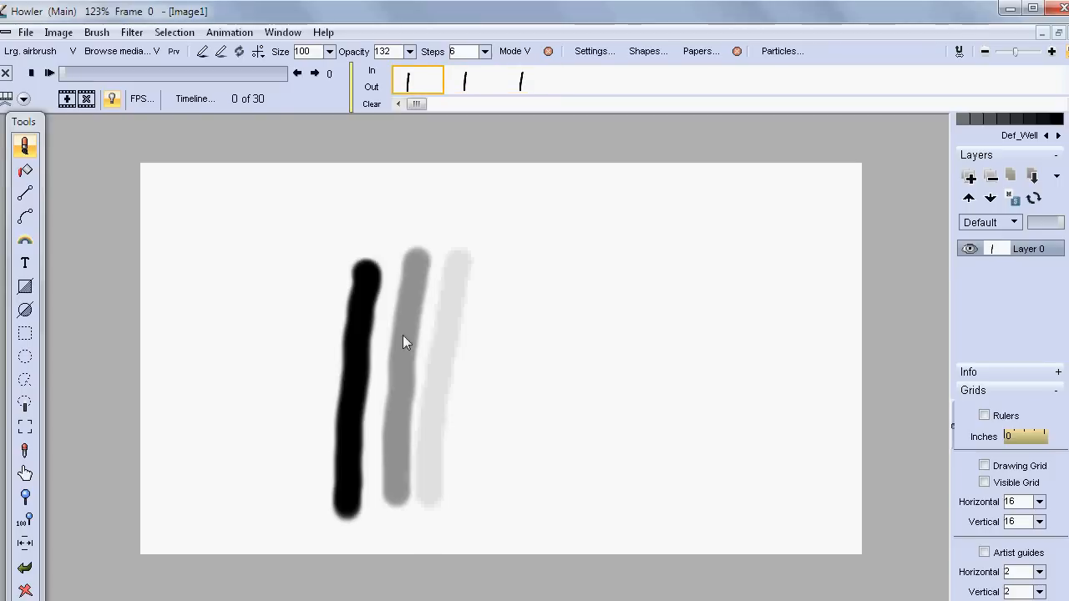
{"action": "left_click", "coordinate": [112, 99]}
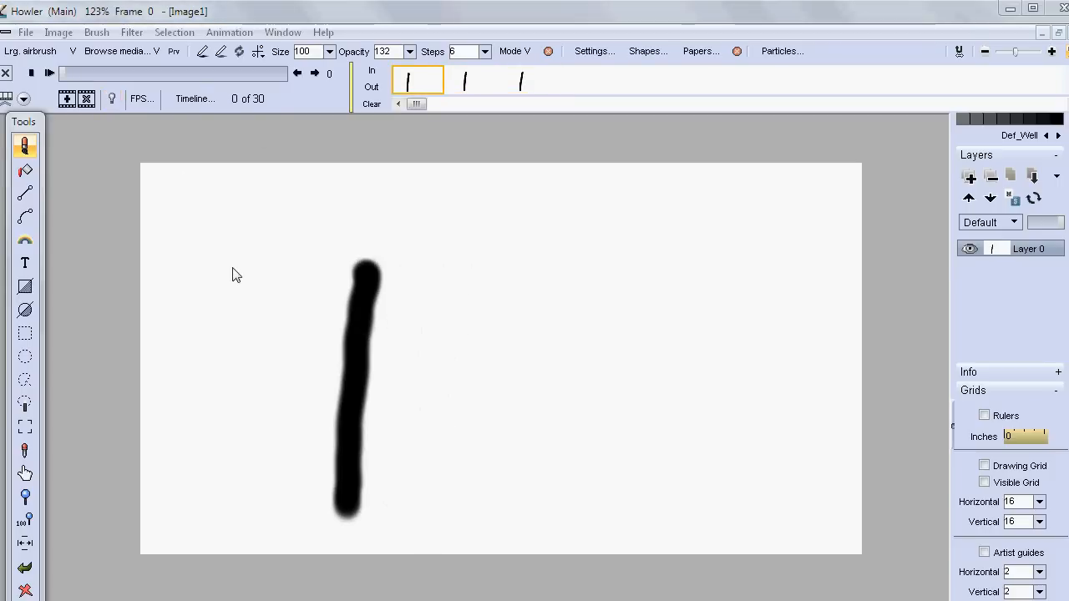
Step back and forth through the first painted frames to examine how the stroke jumps between positions.
{"action": "key", "text": "Right"}
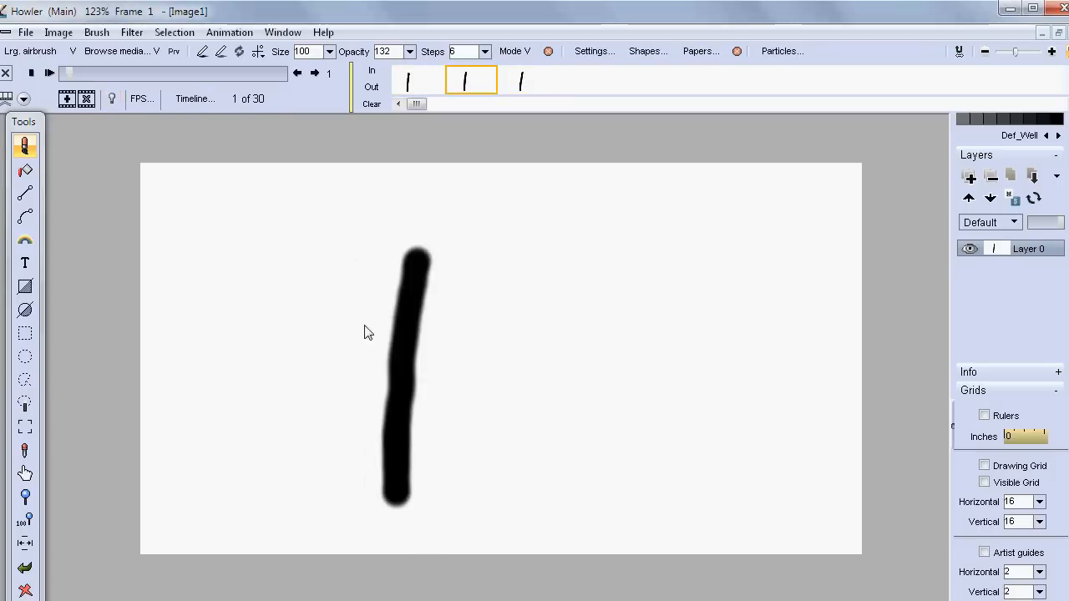
{"action": "key", "text": "Right"}
{"action": "key", "text": "Left"}
{"action": "key", "text": "Left"}
{"action": "key", "text": "Right"}
{"action": "key", "text": "Right"}
{"action": "key", "text": "Right"}
{"action": "key", "text": "Left"}
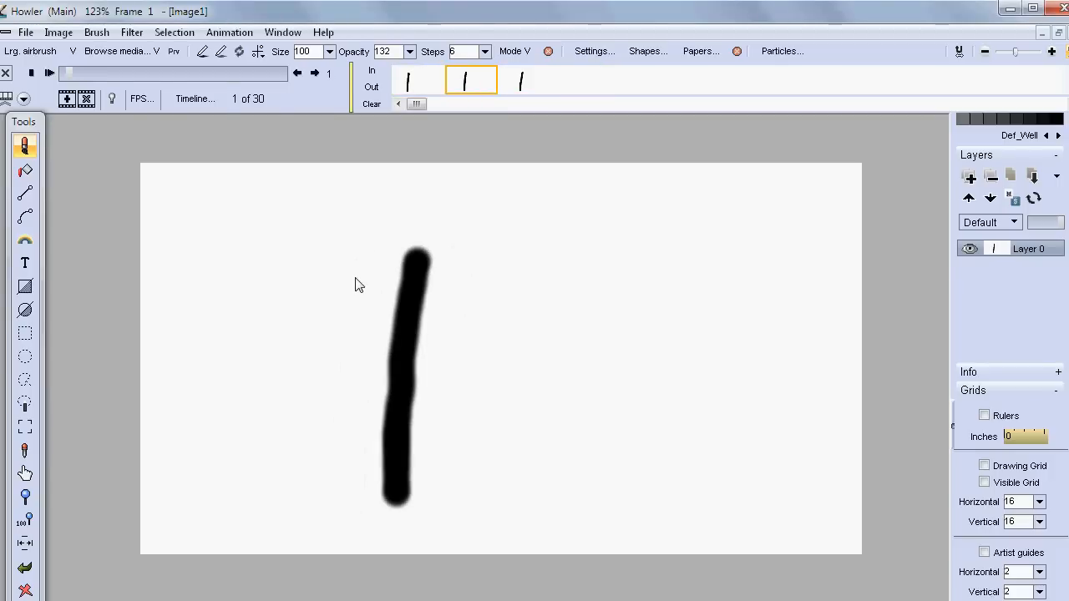
{"action": "key", "text": "Left"}
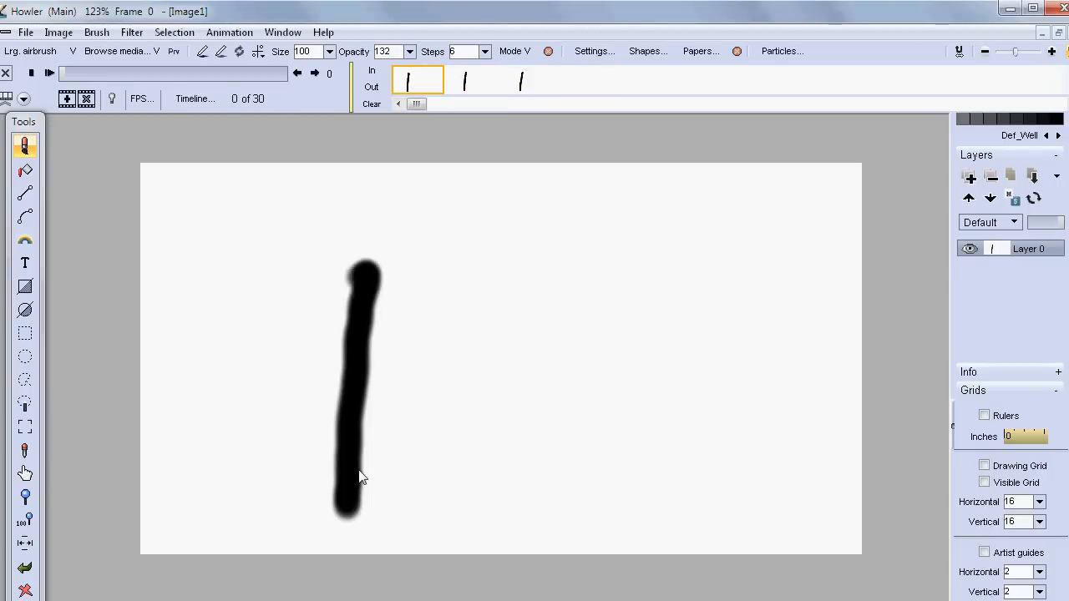
{"action": "key", "text": "Right"}
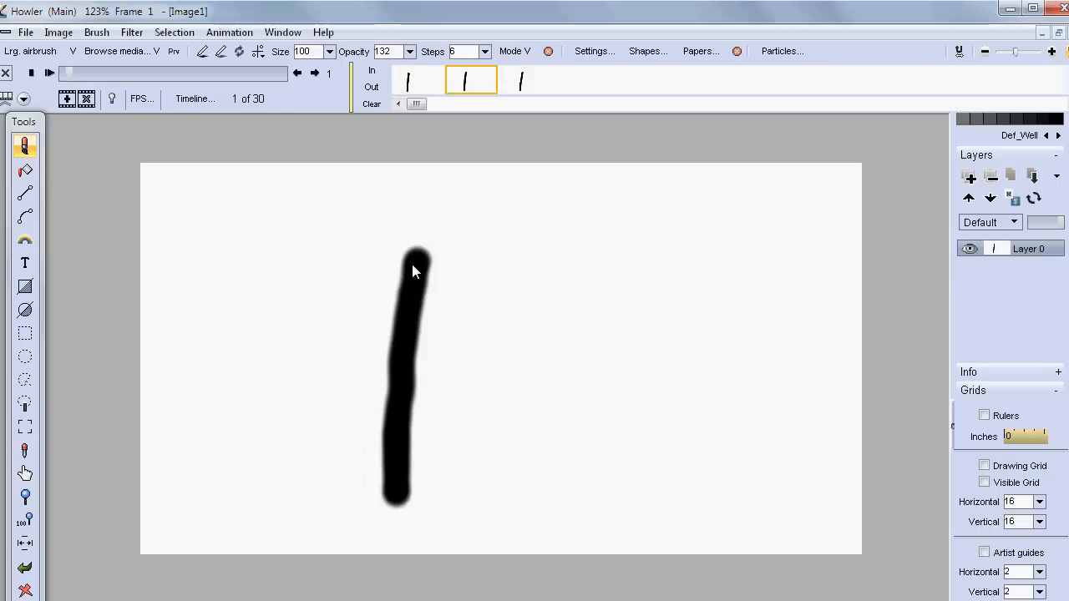
{"action": "key", "text": "Left"}
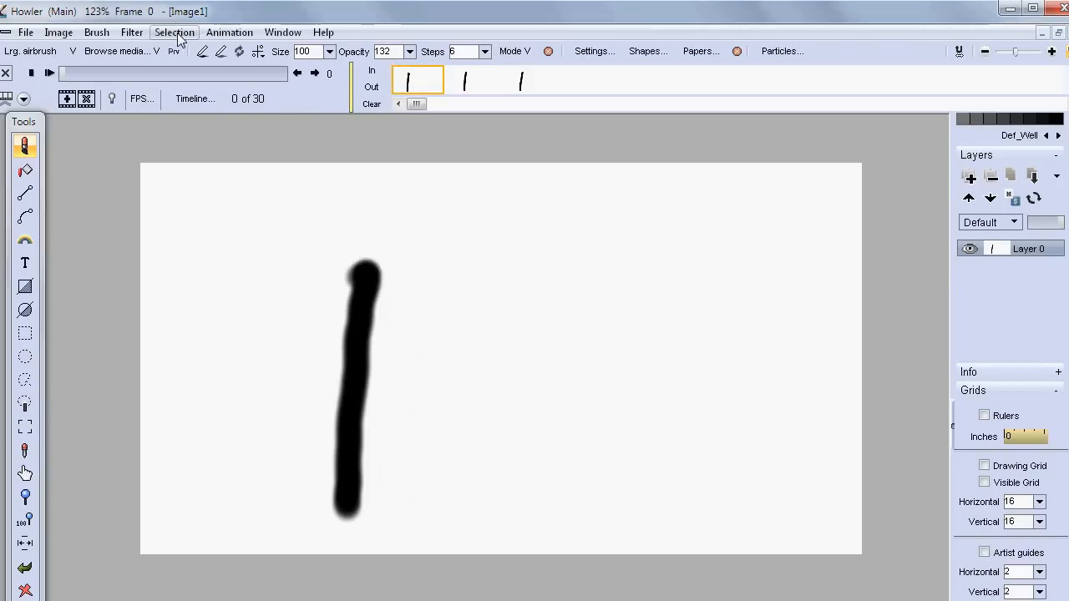
Time-stretch the stroke animation to 240 frames with frame blending on, declining to retime the camera stabilization data.
{"action": "left_click", "coordinate": [225, 33]}
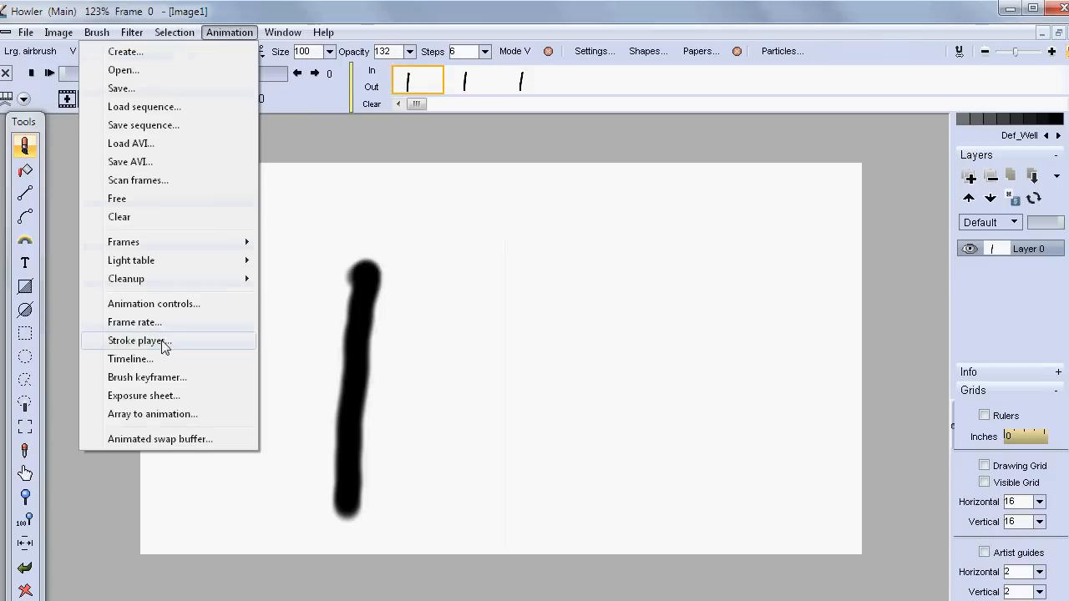
{"action": "mouse_move", "coordinate": [186, 244]}
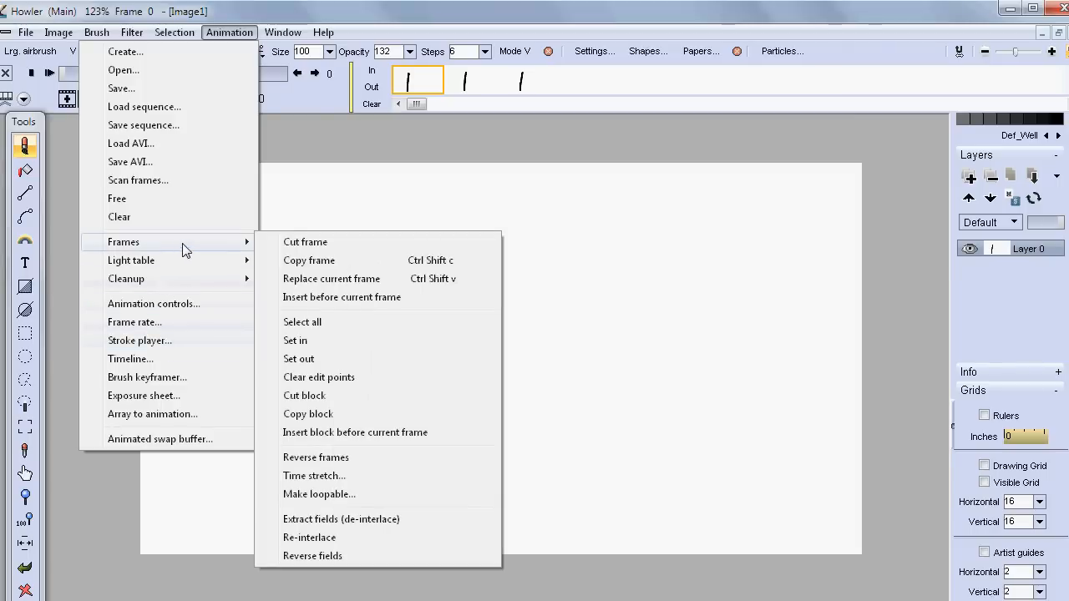
{"action": "left_click", "coordinate": [307, 476]}
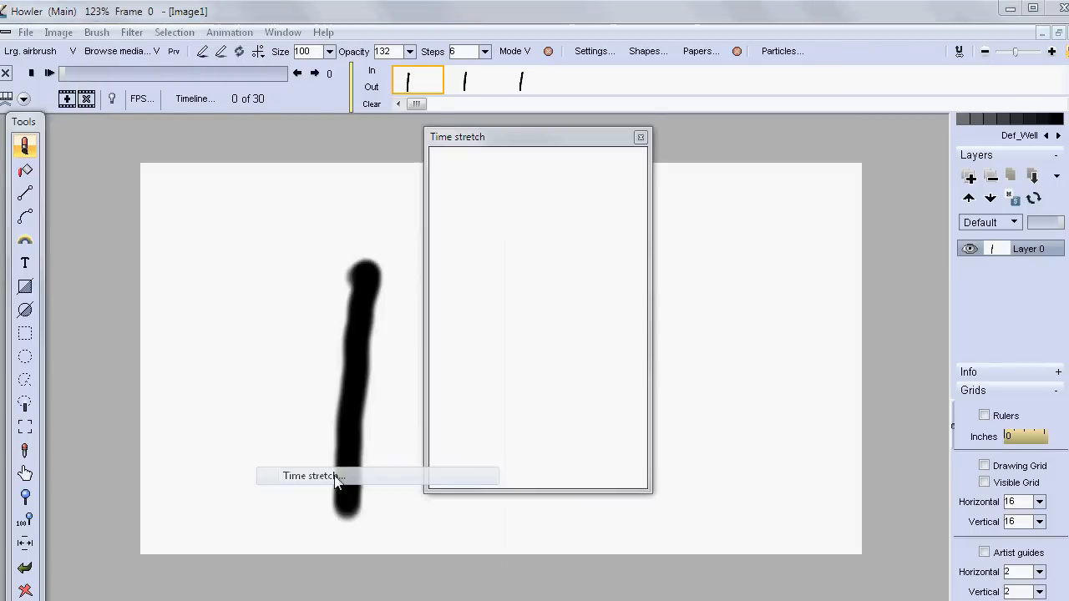
{"action": "left_click", "coordinate": [616, 170]}
{"action": "left_click", "coordinate": [616, 171]}
{"action": "left_click", "coordinate": [616, 170]}
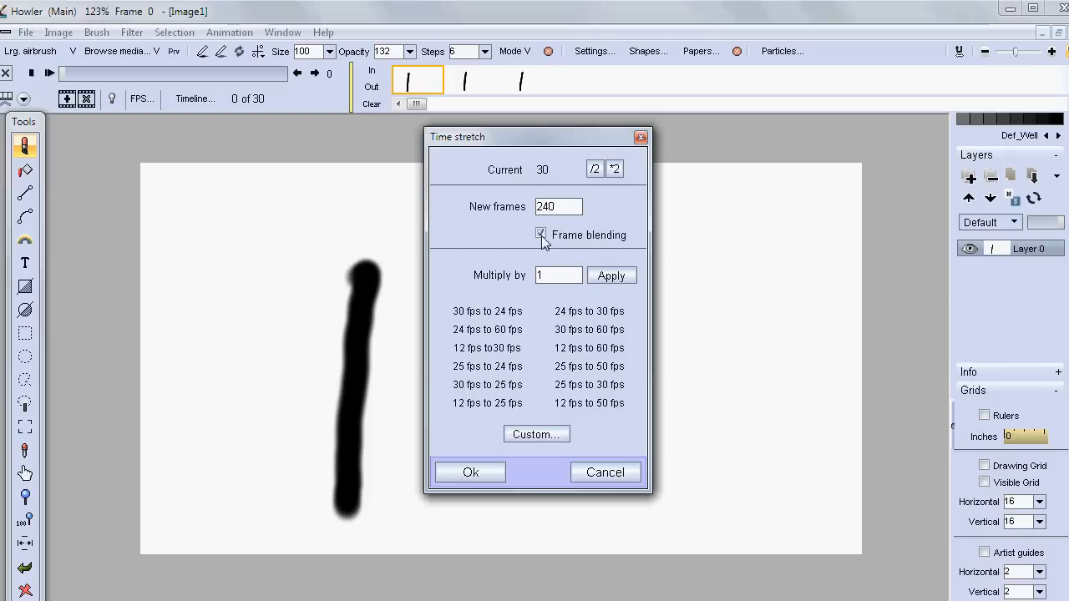
{"action": "left_click", "coordinate": [472, 473]}
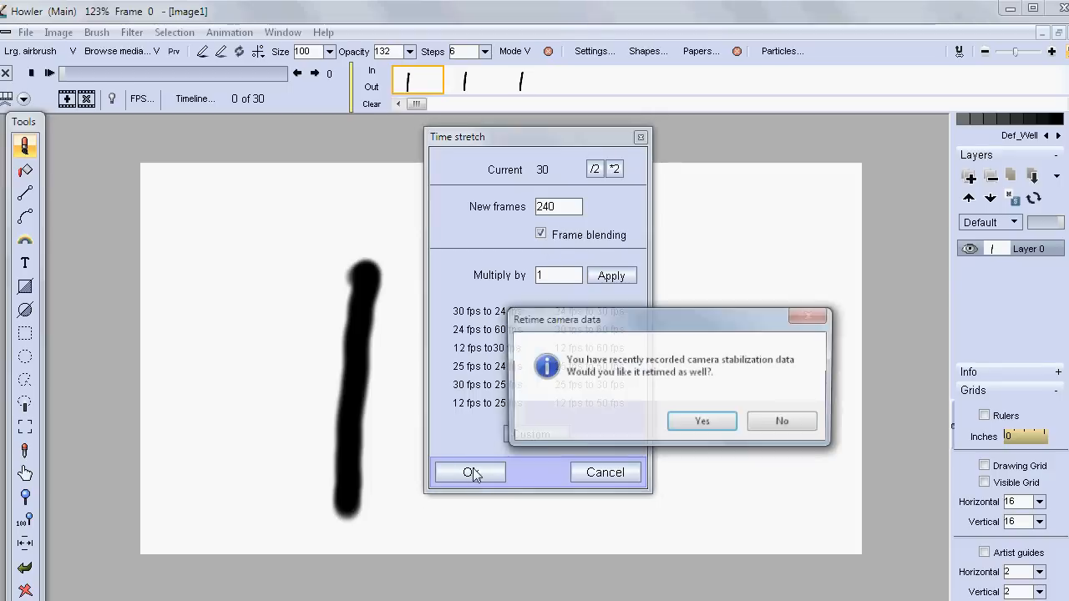
{"action": "left_click", "coordinate": [764, 423]}
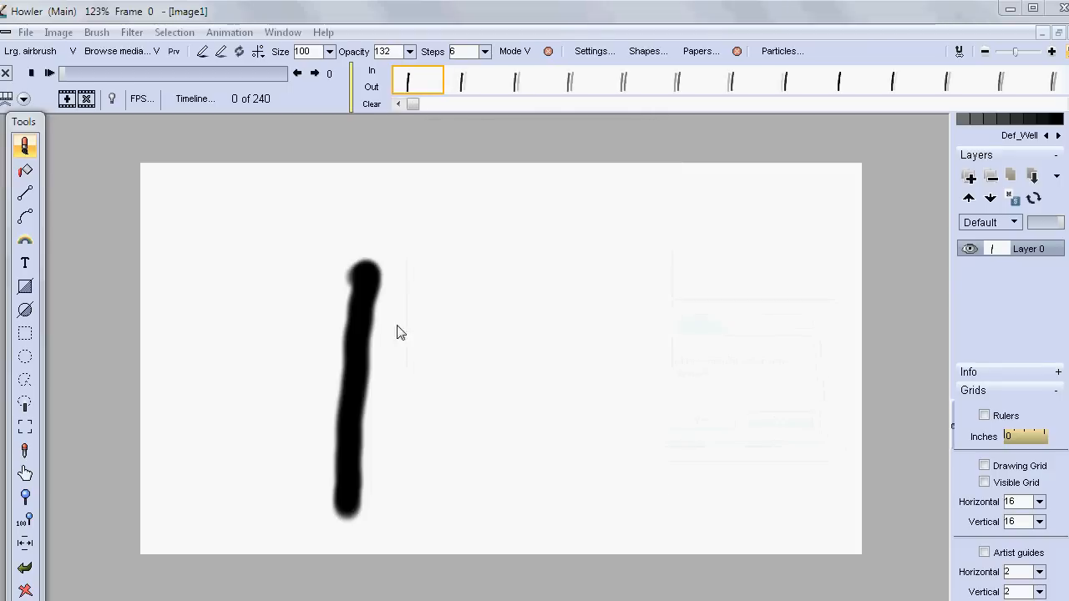
Step forward past frame 10 and back to frame 7 to examine how the blended frames cross-fade between strokes.
{"action": "left_click", "coordinate": [316, 73]}
{"action": "left_click", "coordinate": [315, 73]}
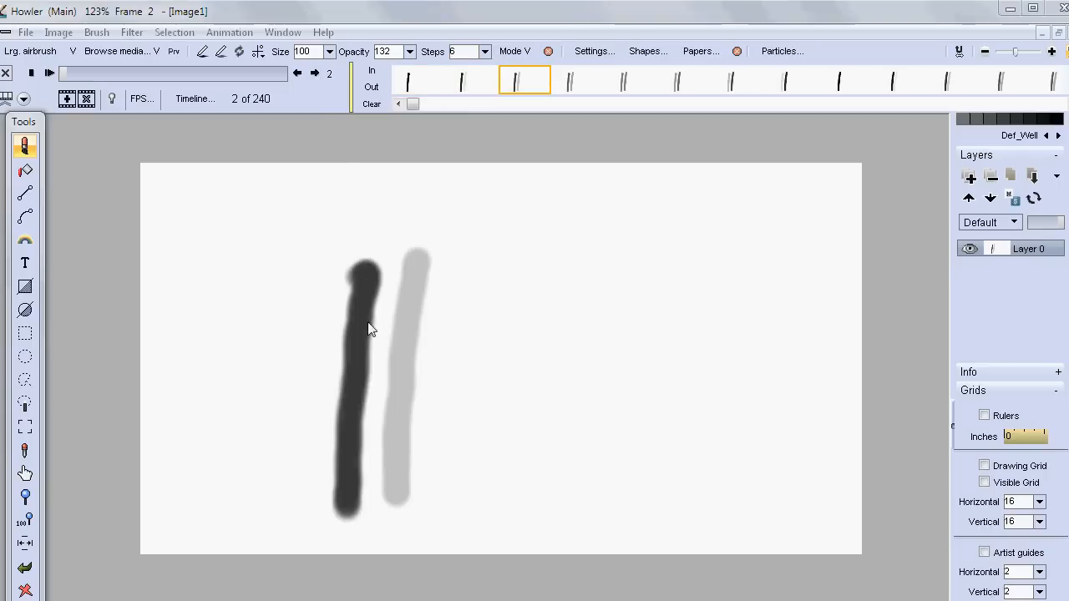
{"action": "left_click", "coordinate": [315, 72]}
{"action": "left_click", "coordinate": [315, 72]}
{"action": "left_click", "coordinate": [315, 73]}
{"action": "left_click", "coordinate": [315, 74]}
{"action": "left_click", "coordinate": [315, 74]}
{"action": "left_click", "coordinate": [316, 74]}
{"action": "left_click", "coordinate": [316, 73]}
{"action": "left_click", "coordinate": [316, 73]}
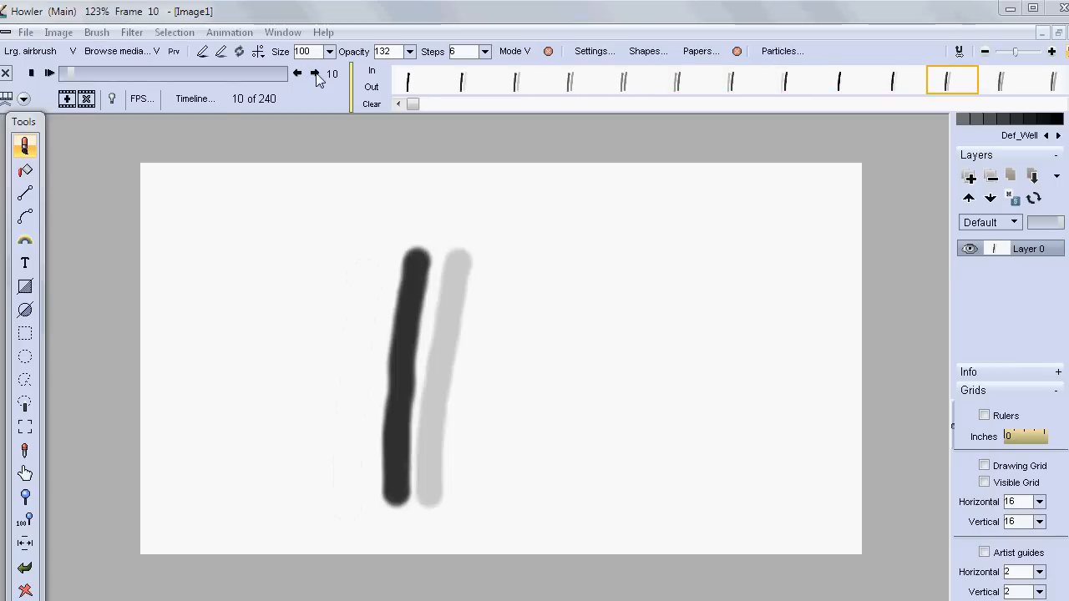
{"action": "left_click", "coordinate": [316, 74]}
{"action": "left_click", "coordinate": [316, 73]}
{"action": "left_click", "coordinate": [298, 74]}
{"action": "left_click", "coordinate": [298, 73]}
{"action": "left_click", "coordinate": [299, 74]}
{"action": "left_click", "coordinate": [299, 73]}
{"action": "left_click", "coordinate": [299, 74]}
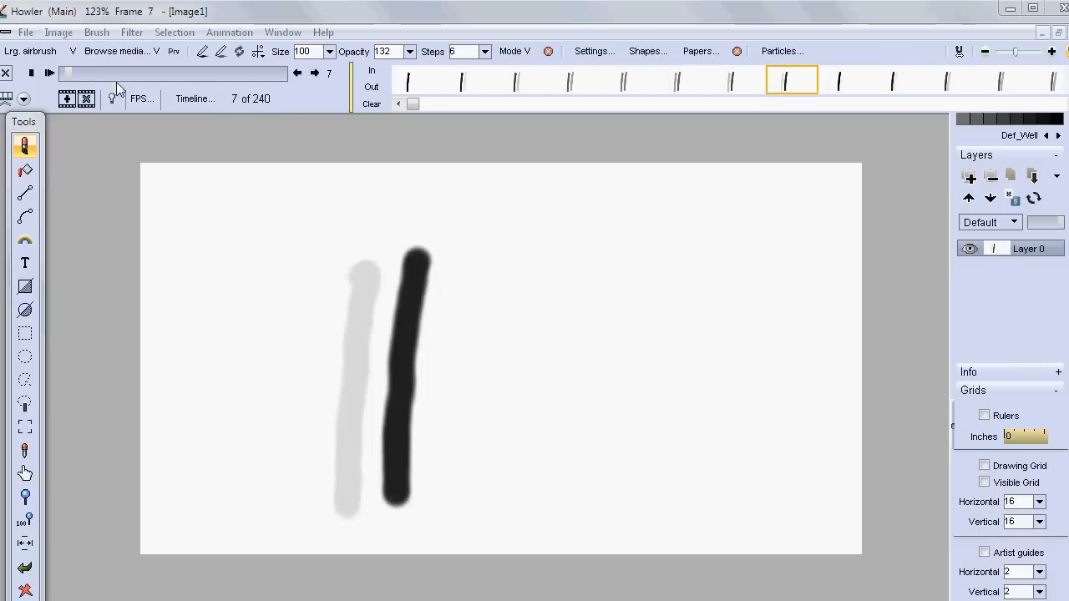
Play the stretched stroke animation repeatedly from the start to examine the blended motion.
{"action": "left_click", "coordinate": [50, 73]}
{"action": "left_click", "coordinate": [50, 74]}
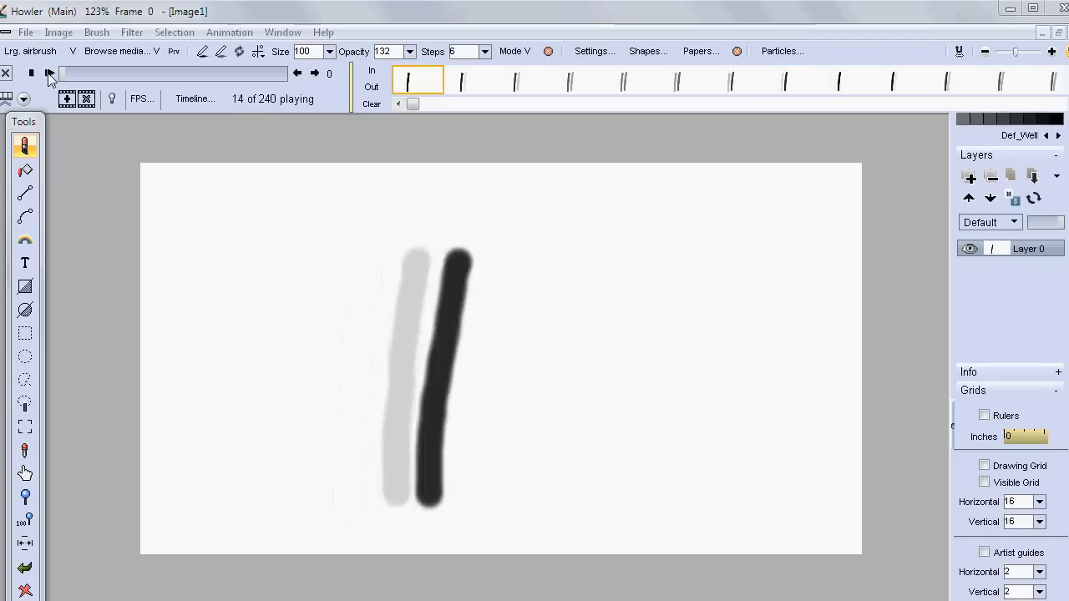
{"action": "left_click_drag", "start_coordinate": [61, 73], "coordinate": [39, 78]}
{"action": "left_click", "coordinate": [50, 74]}
{"action": "left_click", "coordinate": [50, 73]}
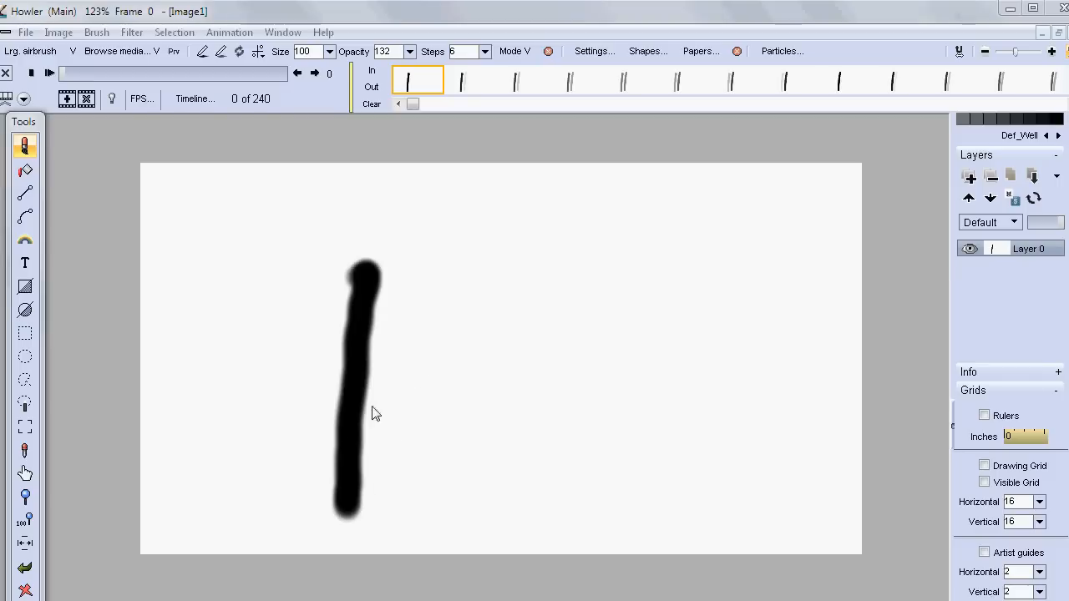
{"action": "left_click_drag", "start_coordinate": [81, 68], "coordinate": [114, 70]}
{"action": "left_click", "coordinate": [235, 32]}
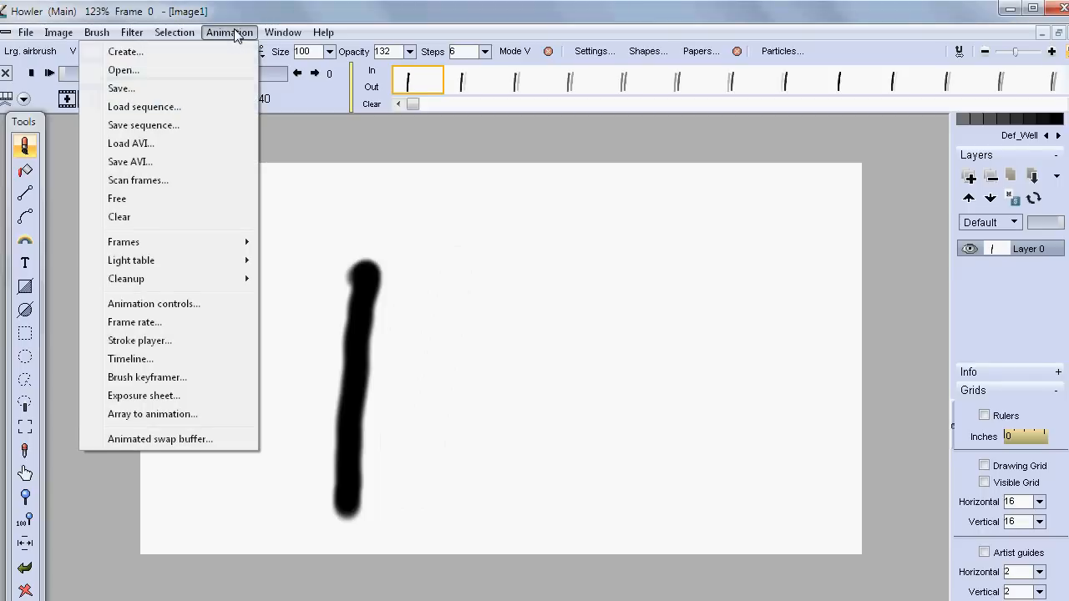
{"action": "left_click", "coordinate": [177, 144]}
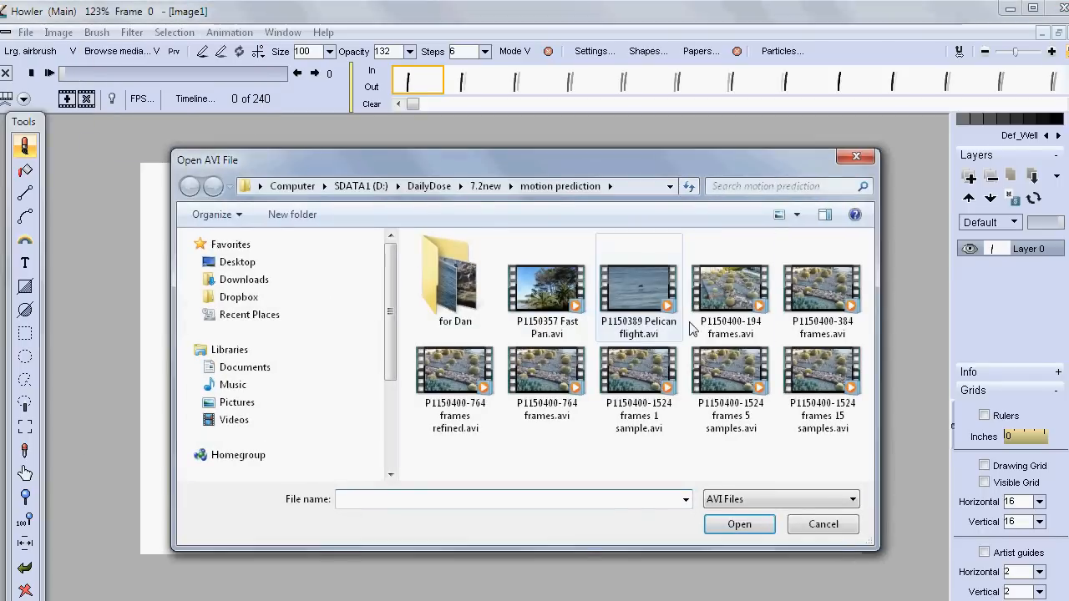
{"action": "left_click", "coordinate": [729, 292]}
{"action": "left_click", "coordinate": [766, 532]}
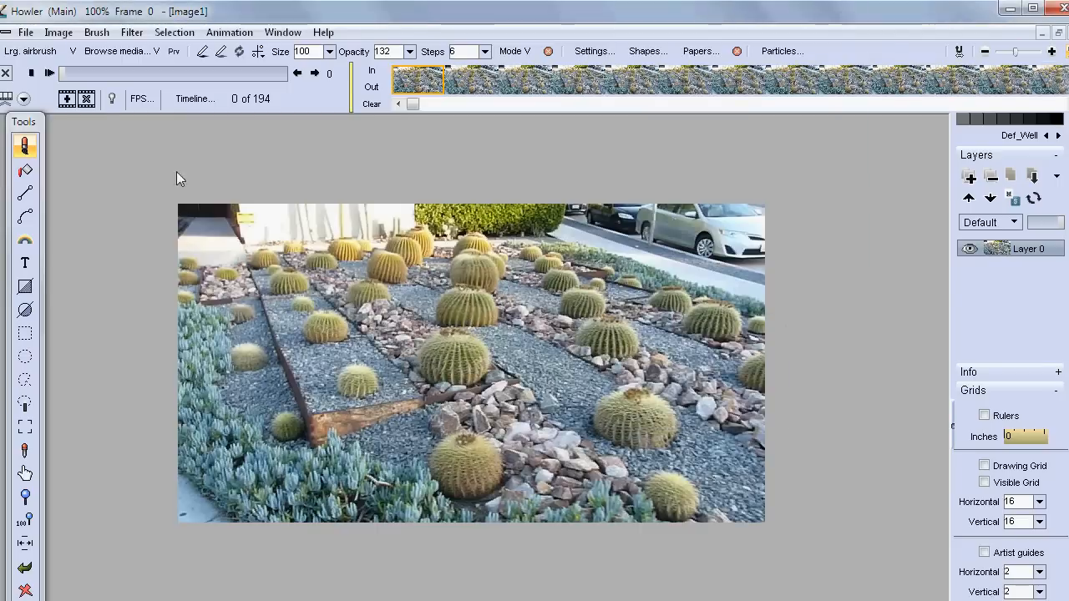
Play the original clip at normal size and magnified on the central cactus to examine its motion.
{"action": "left_click", "coordinate": [52, 75]}
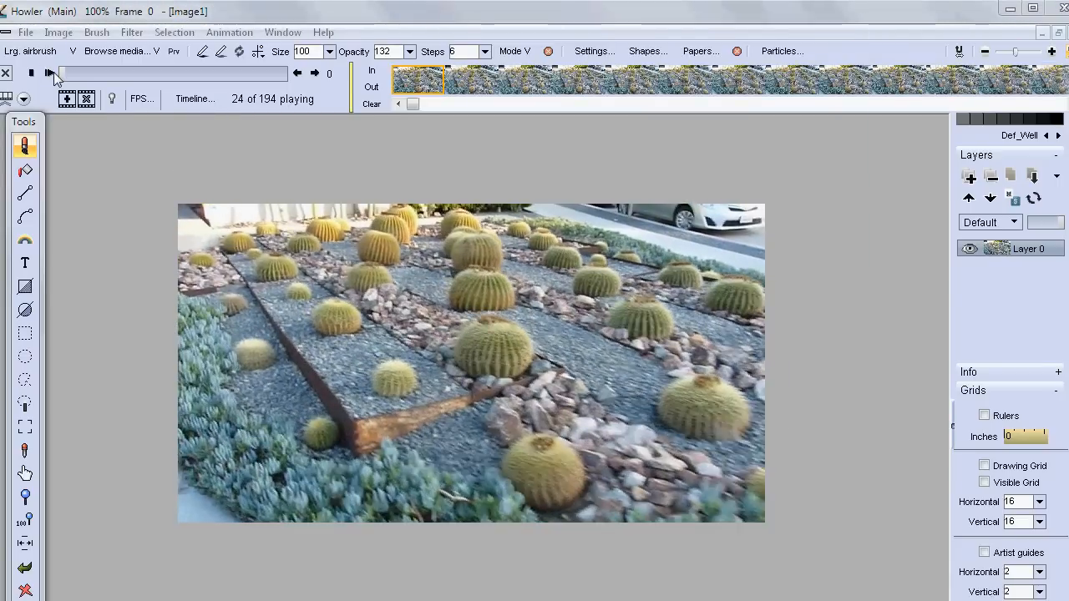
{"action": "left_click", "coordinate": [31, 74]}
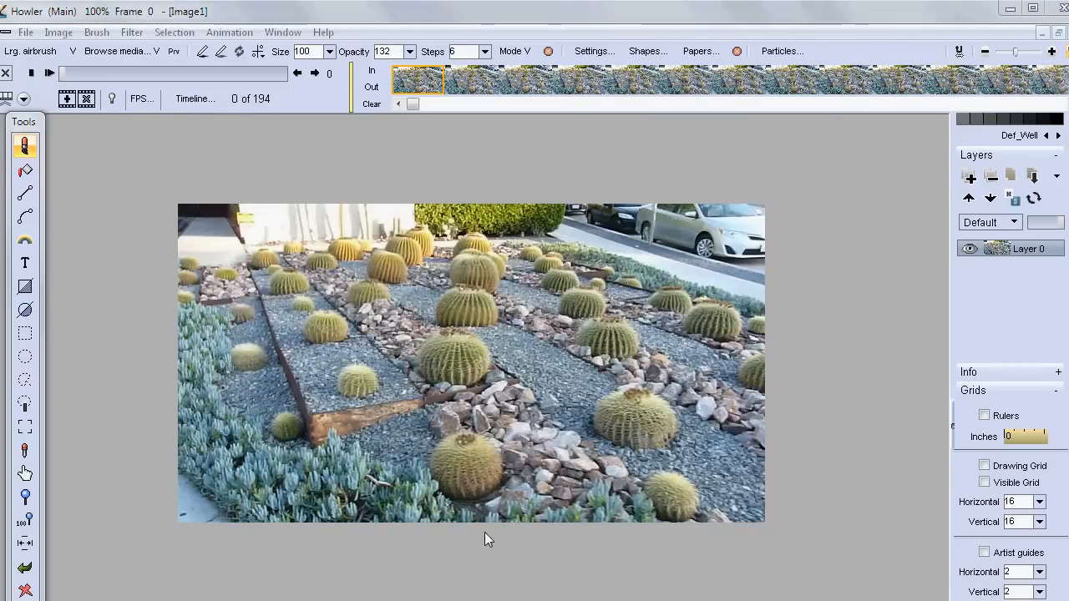
{"action": "scroll", "coordinate": [535, 516], "scroll_direction": "up", "scroll_amount": 5}
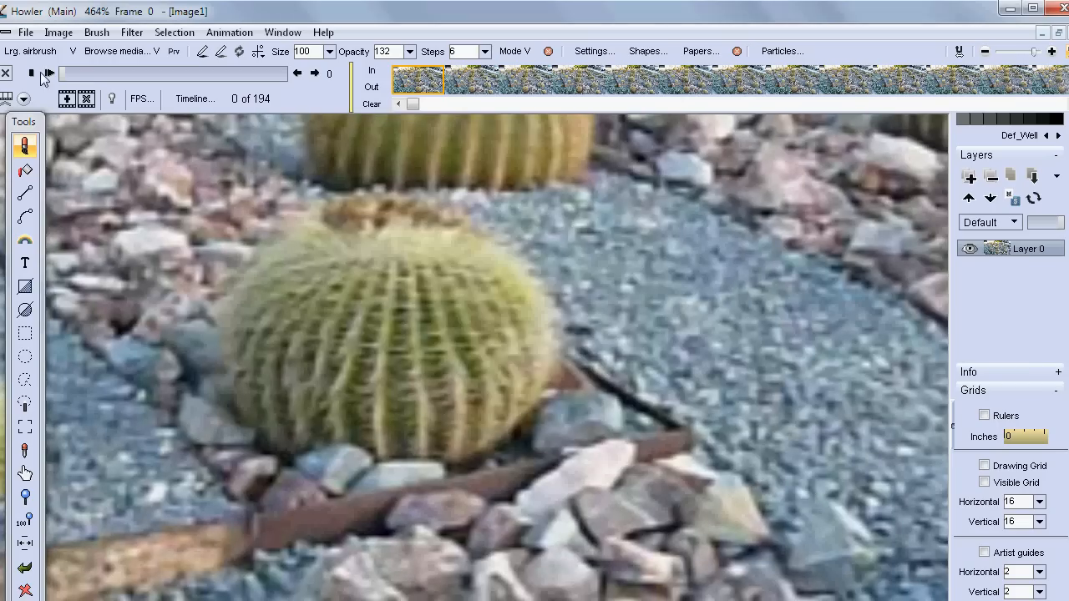
{"action": "left_click", "coordinate": [50, 73]}
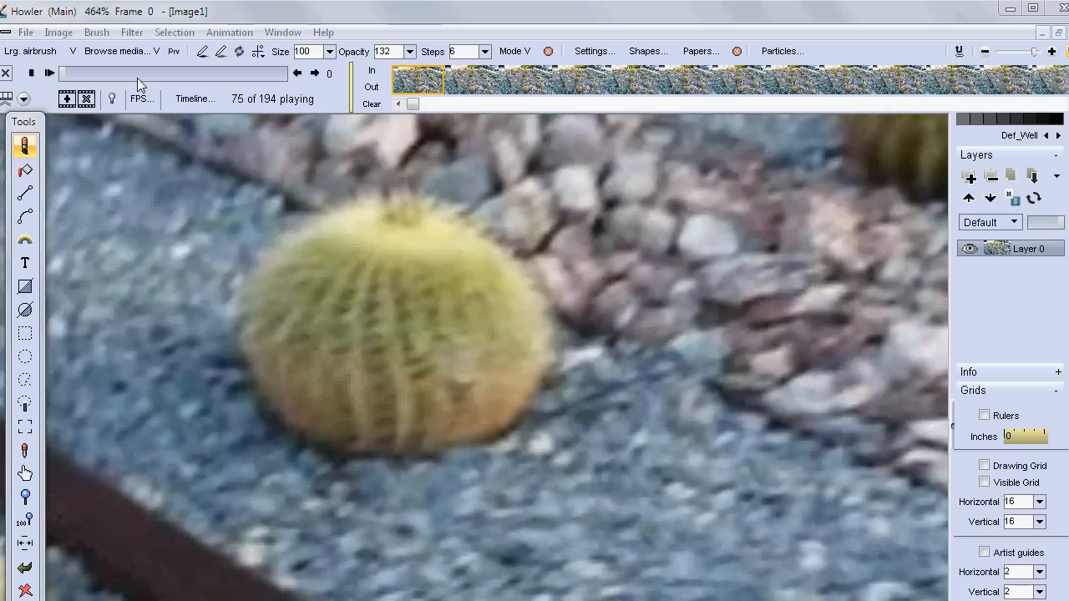
{"action": "left_click_drag", "start_coordinate": [137, 78], "coordinate": [60, 75]}
{"action": "left_click_drag", "start_coordinate": [546, 360], "coordinate": [337, 362]}
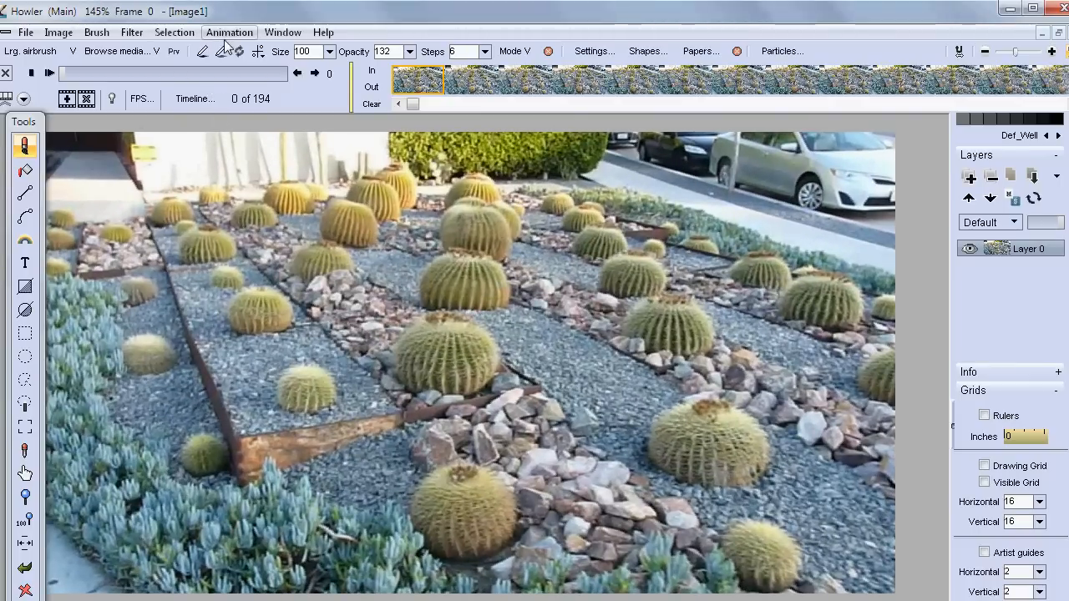
Open the animated Motion prediction module filter and move its dialog clear of the central cacti.
{"action": "left_click", "coordinate": [132, 32]}
{"action": "mouse_move", "coordinate": [138, 302]}
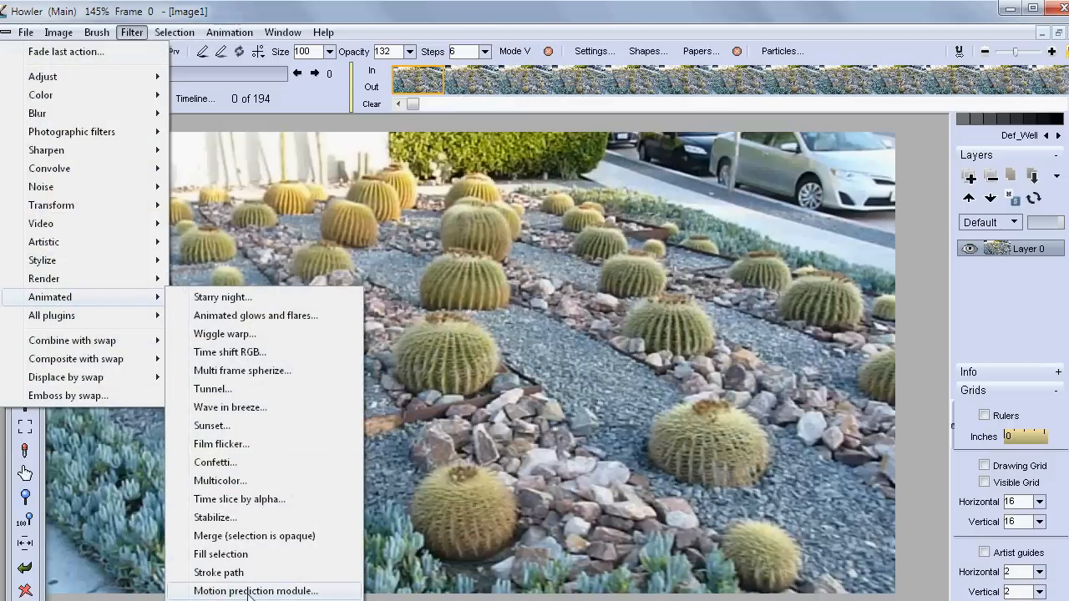
{"action": "left_click", "coordinate": [304, 591]}
{"action": "left_click_drag", "start_coordinate": [501, 129], "coordinate": [175, 146]}
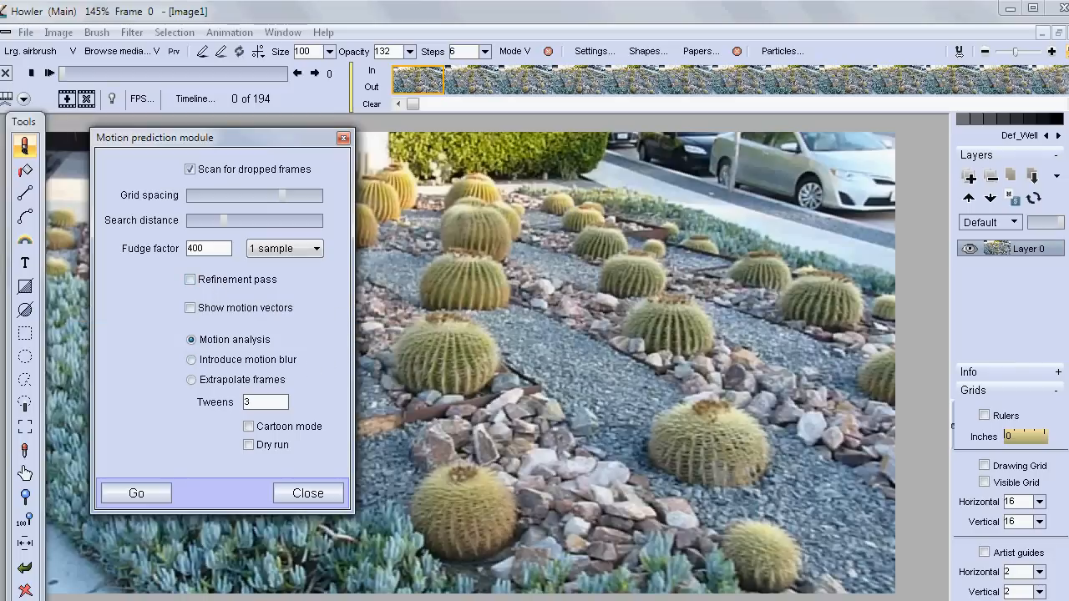
Overlay the visible grid on the image, set its horizontal spacing to 21, and hide the grid again.
{"action": "left_click", "coordinate": [1065, 467]}
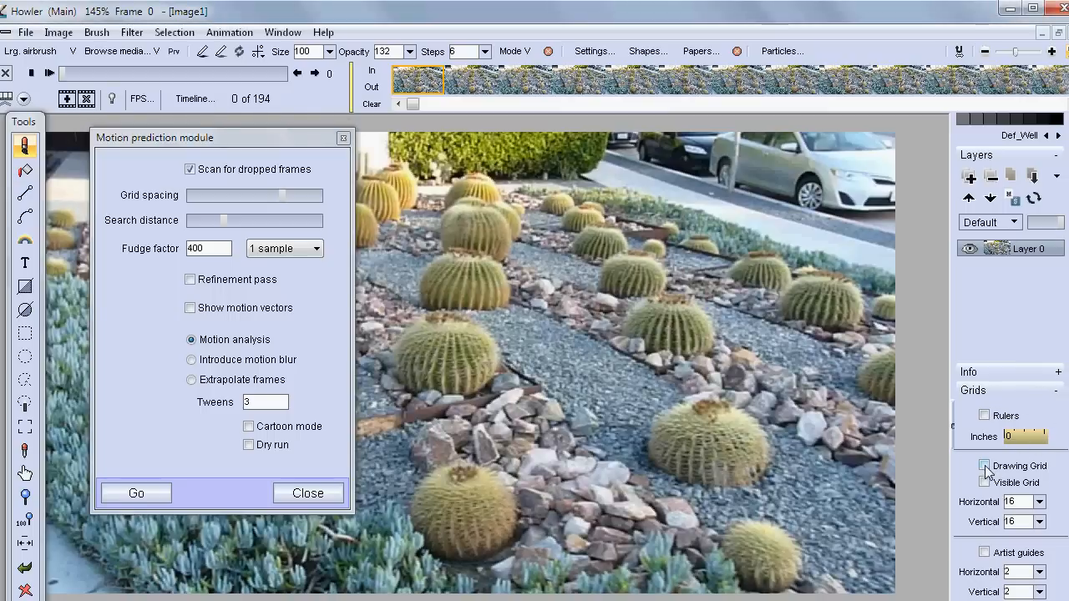
{"action": "left_click", "coordinate": [985, 482]}
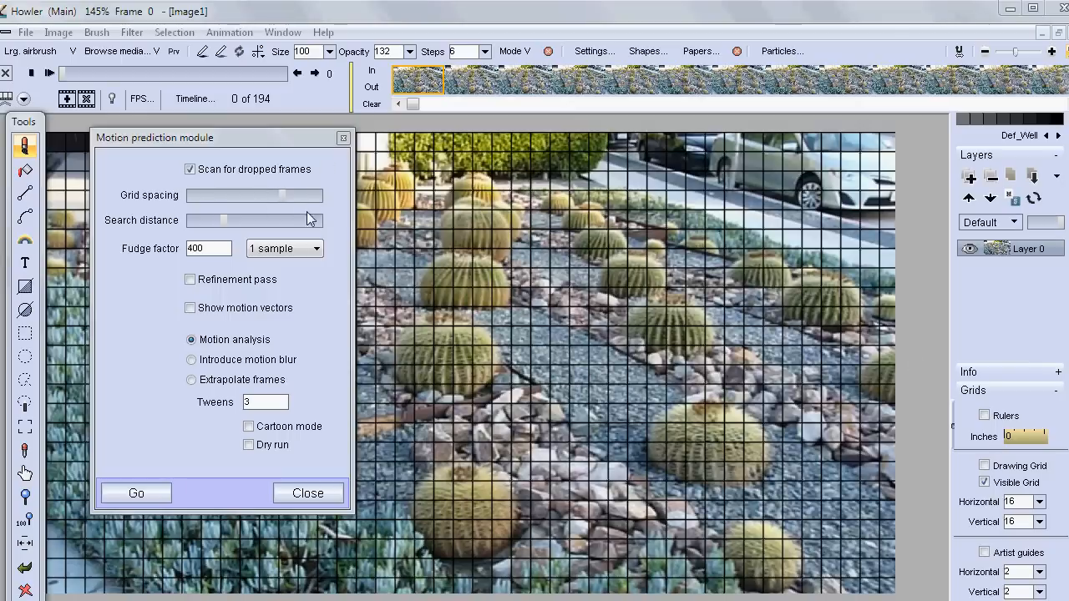
{"action": "left_click", "coordinate": [1039, 501]}
{"action": "left_click_drag", "start_coordinate": [1032, 526], "coordinate": [1003, 531]}
{"action": "left_click", "coordinate": [984, 482]}
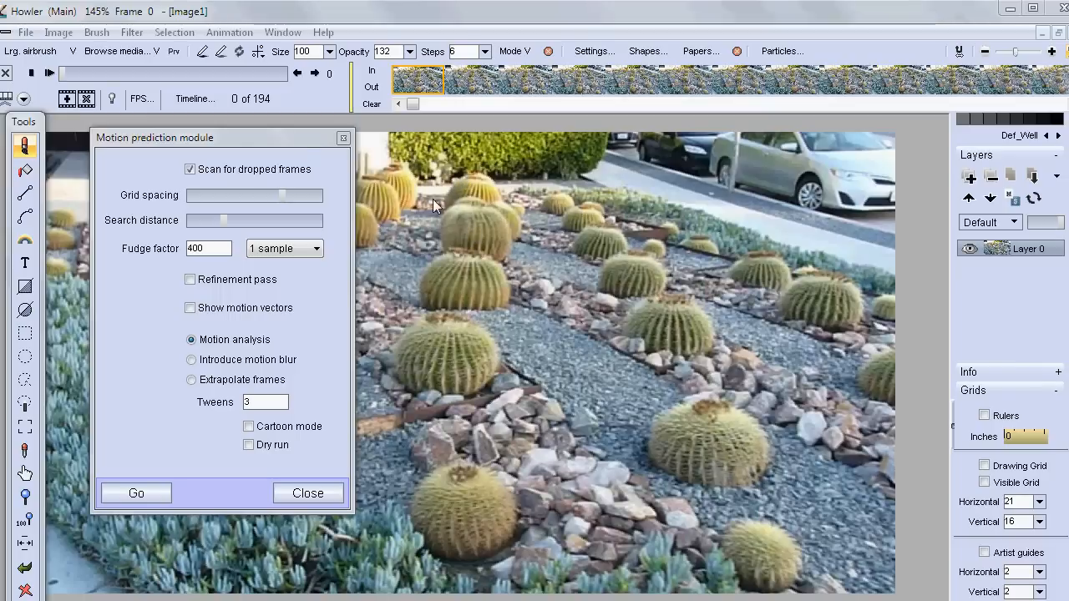
Show the visible grid once more, set its horizontal spacing to 16, and hide it.
{"action": "mouse_move", "coordinate": [248, 142]}
{"action": "left_mouse_down"}
{"action": "mouse_move", "coordinate": [254, 174]}
{"action": "mouse_move", "coordinate": [247, 162]}
{"action": "left_mouse_up"}
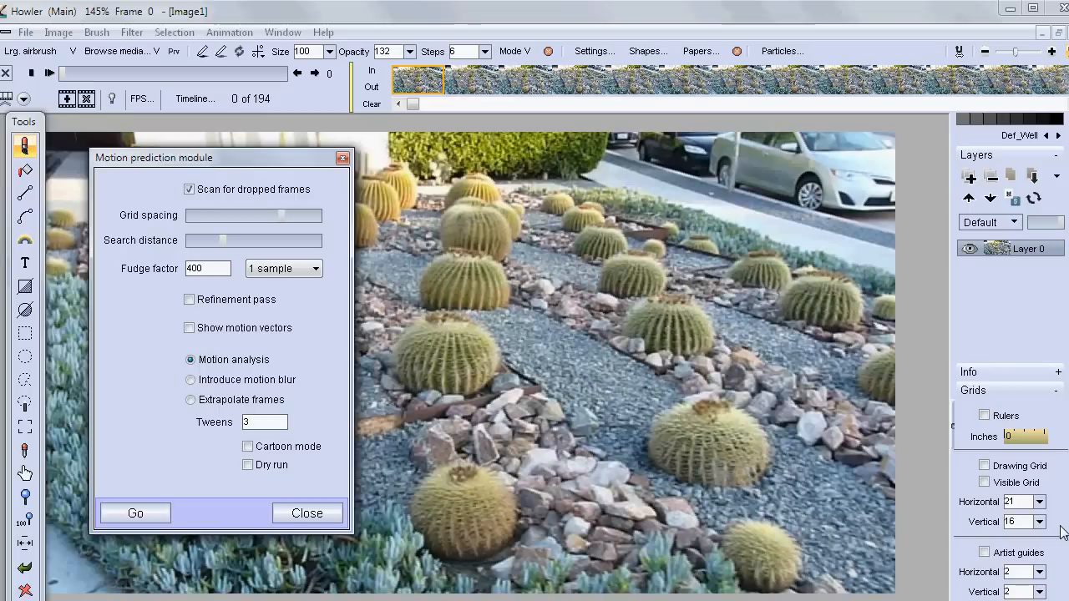
{"action": "left_click", "coordinate": [985, 485]}
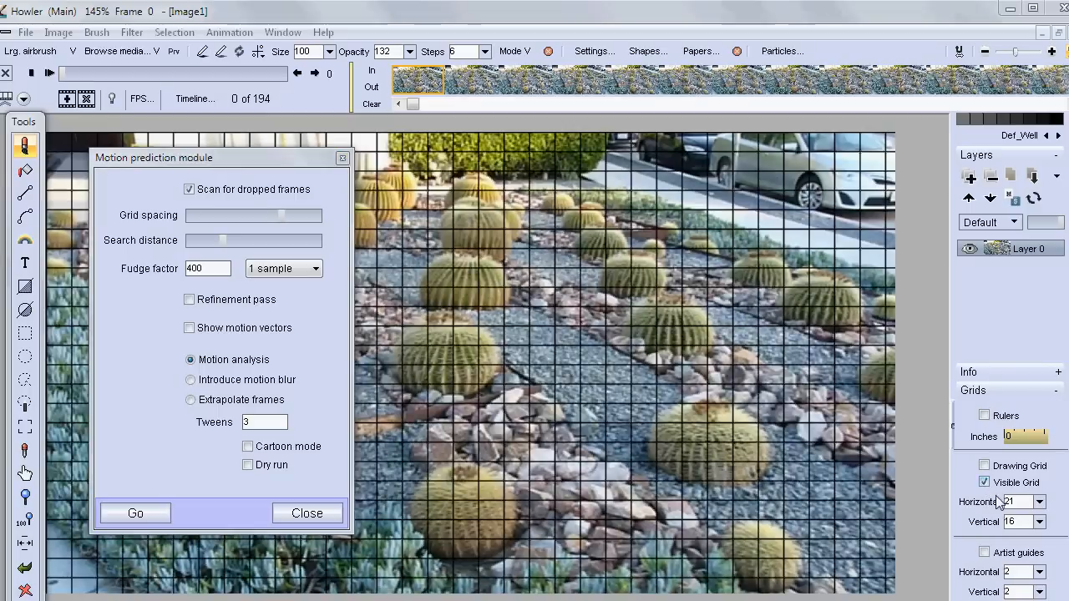
{"action": "left_click", "coordinate": [1040, 503]}
{"action": "left_click_drag", "start_coordinate": [1004, 524], "coordinate": [1001, 527]}
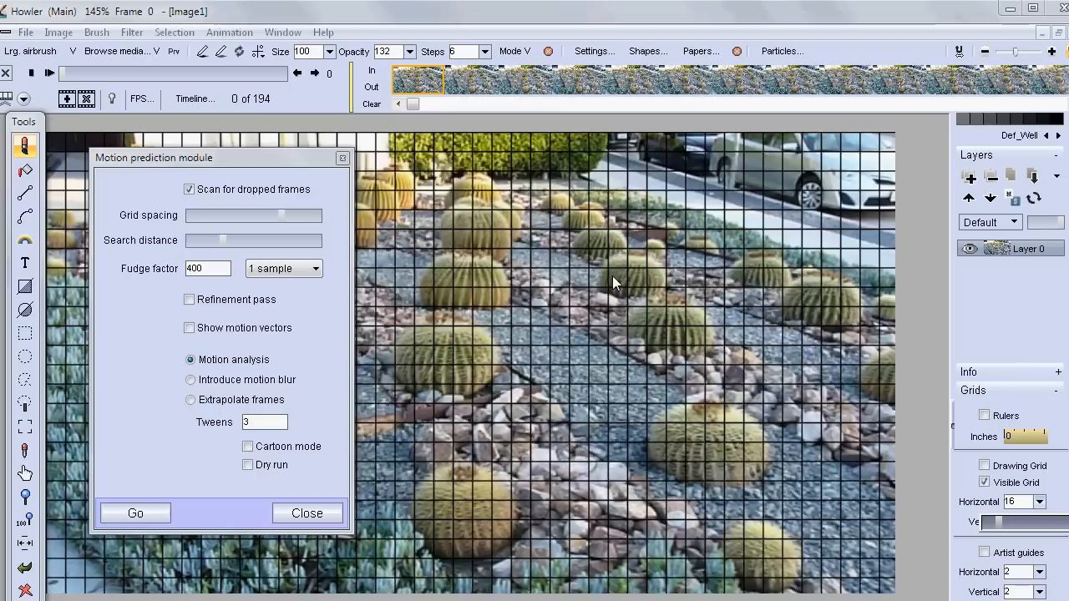
{"action": "left_click", "coordinate": [985, 483]}
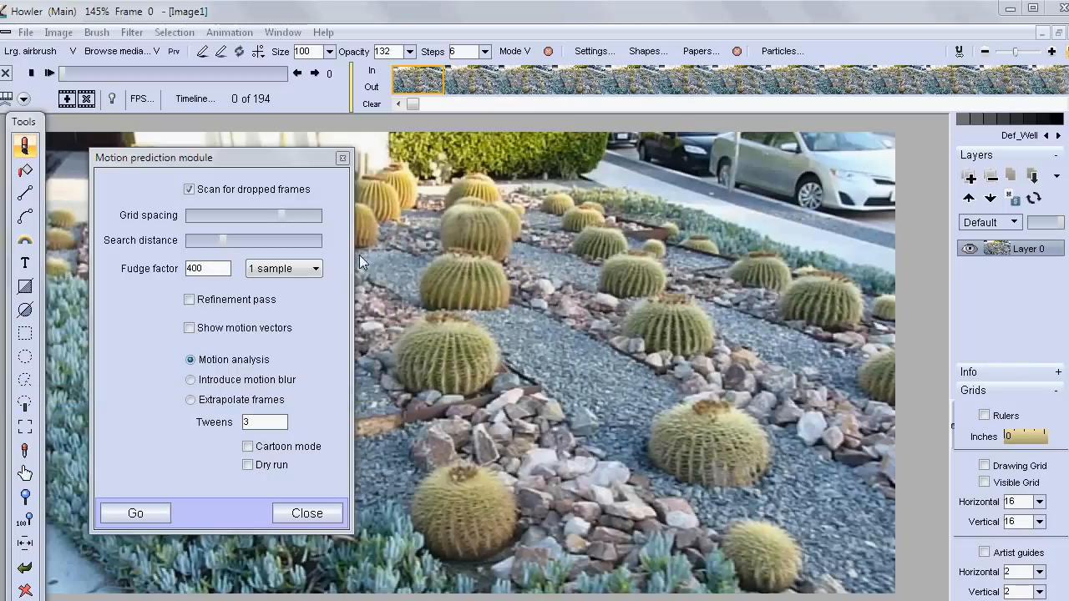
Run a motion analysis of the cactus clip with dropped-frame scanning on, fudge factor 400 and 1 sample.
{"action": "left_click", "coordinate": [212, 360]}
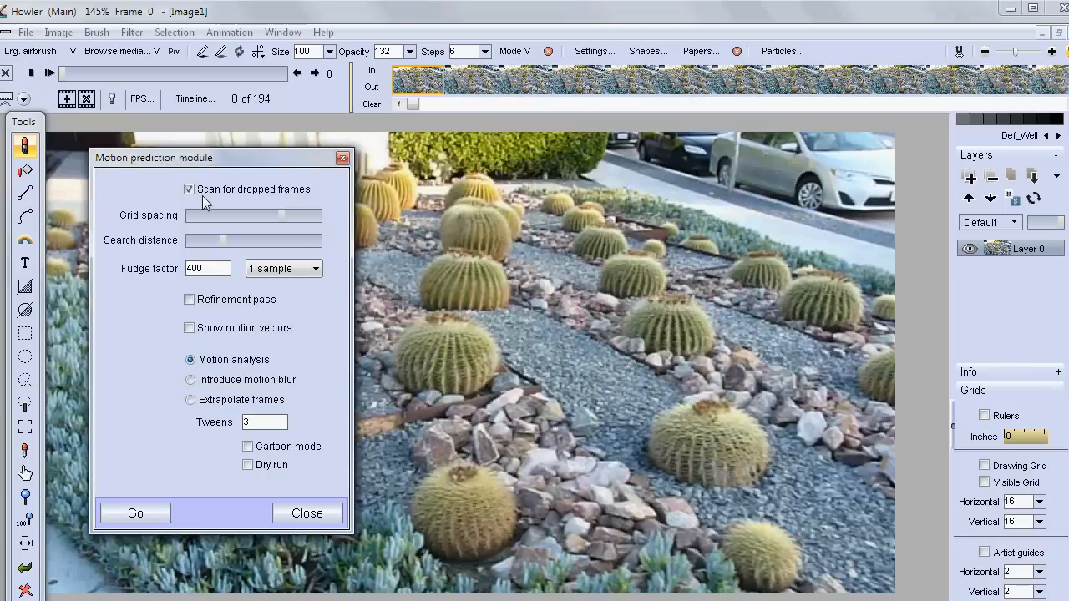
{"action": "left_click_drag", "start_coordinate": [197, 161], "coordinate": [290, 141]}
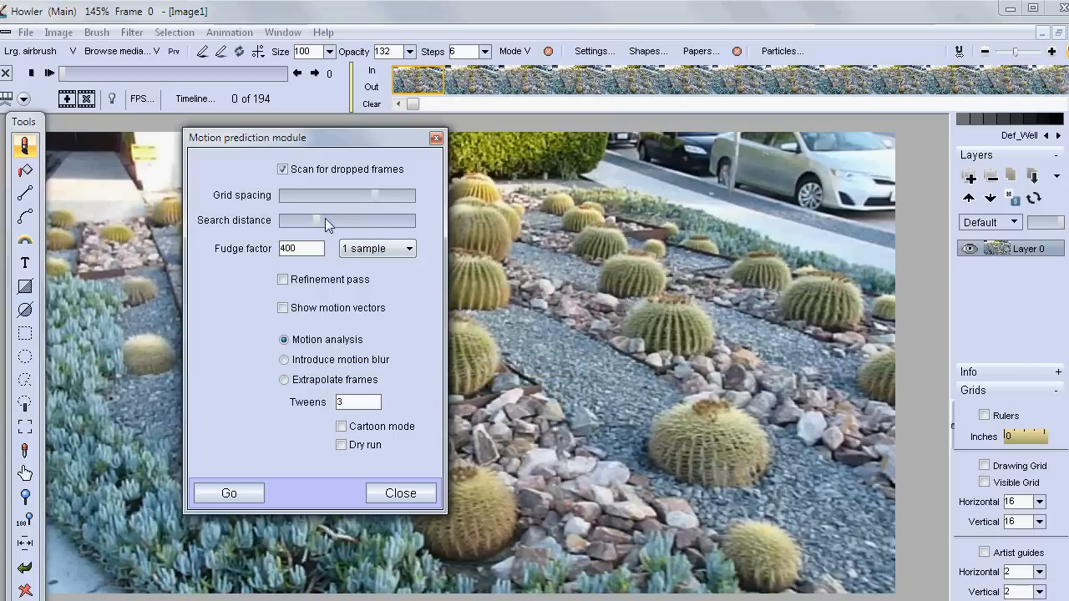
{"action": "left_click", "coordinate": [248, 499]}
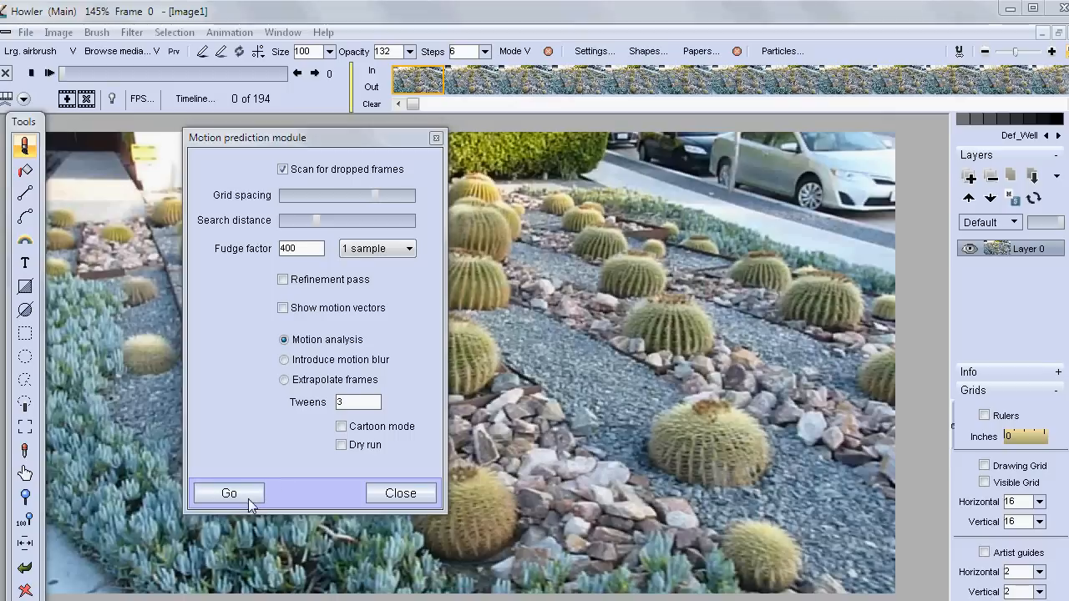
{"action": "left_click", "coordinate": [702, 422]}
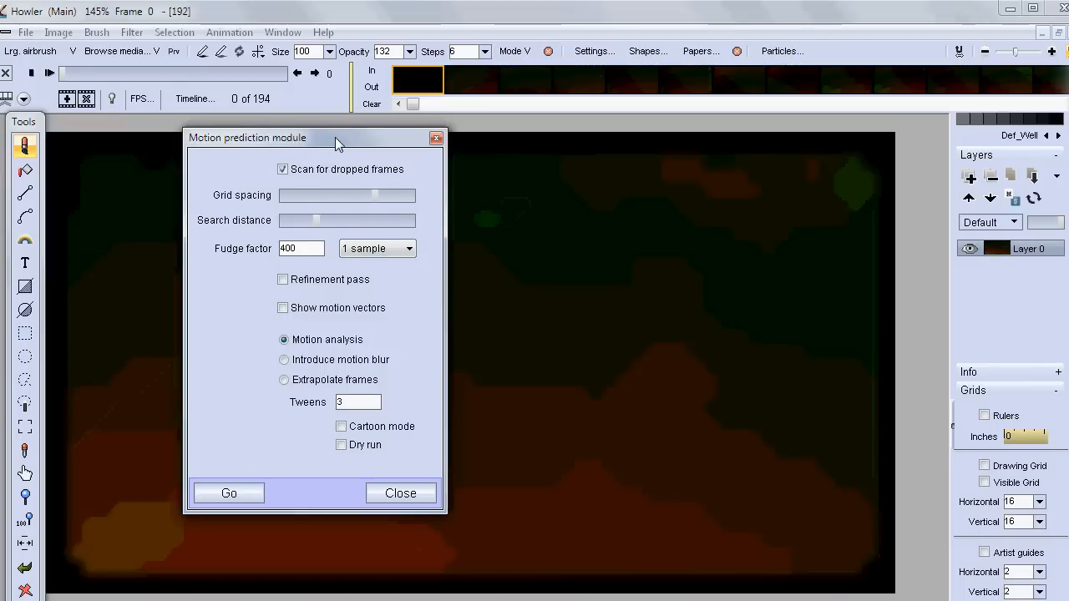
Uncover the motion analysis image and play the animation to examine its color-coded movement.
{"action": "left_click_drag", "start_coordinate": [342, 146], "coordinate": [933, 173]}
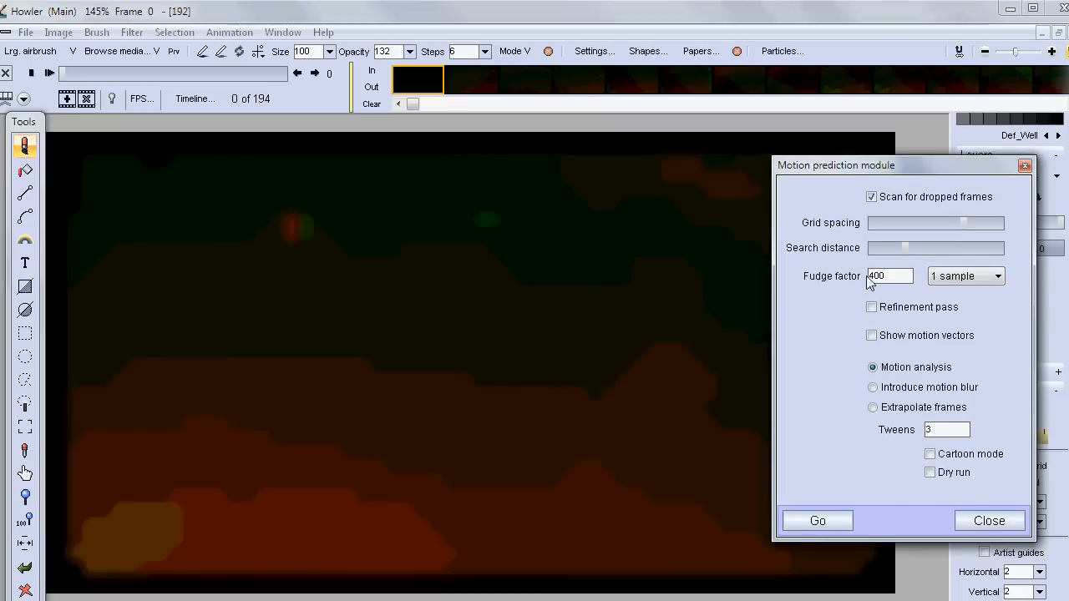
{"action": "left_click", "coordinate": [49, 73]}
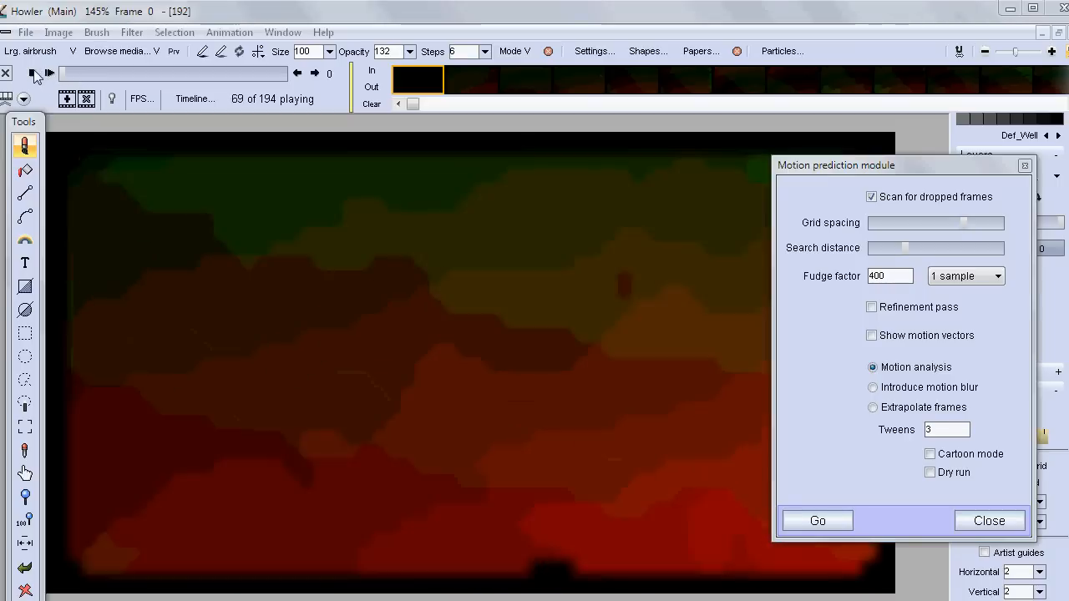
{"action": "left_click", "coordinate": [33, 74]}
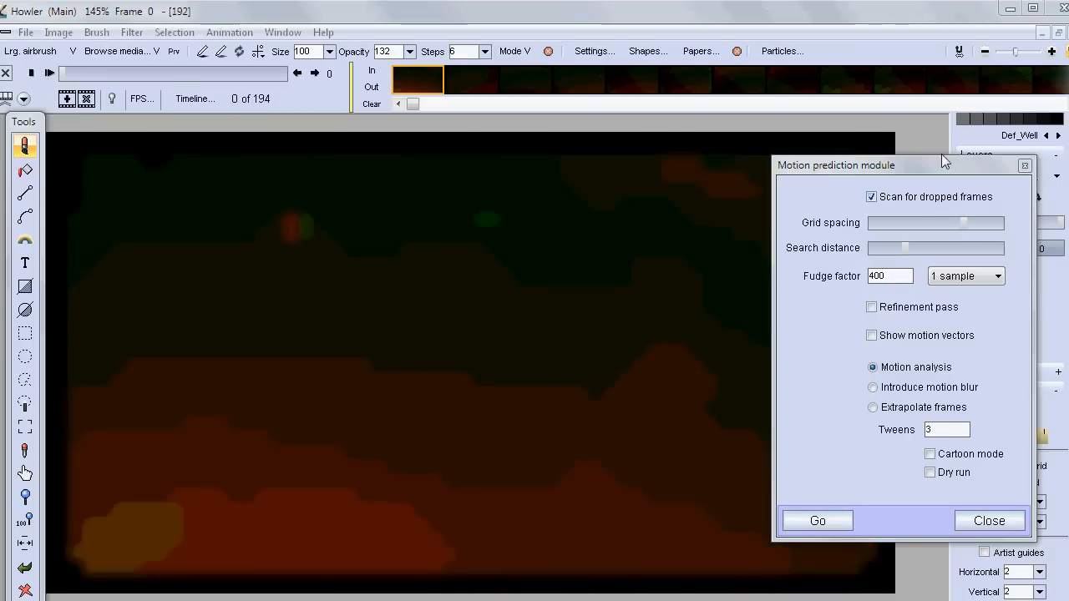
{"action": "left_click_drag", "start_coordinate": [948, 166], "coordinate": [249, 173]}
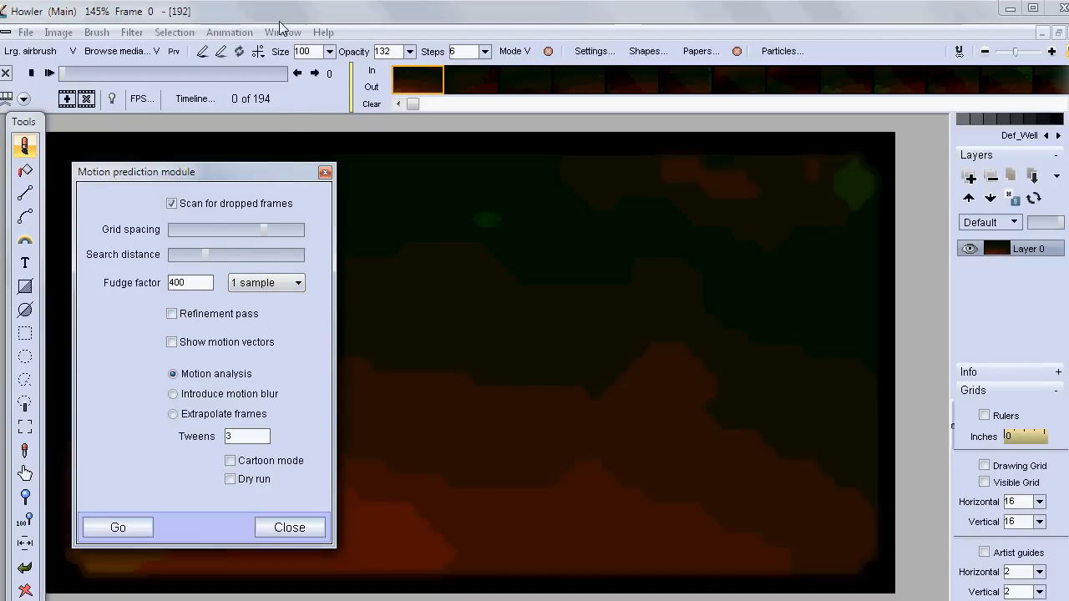
{"action": "left_click", "coordinate": [230, 32]}
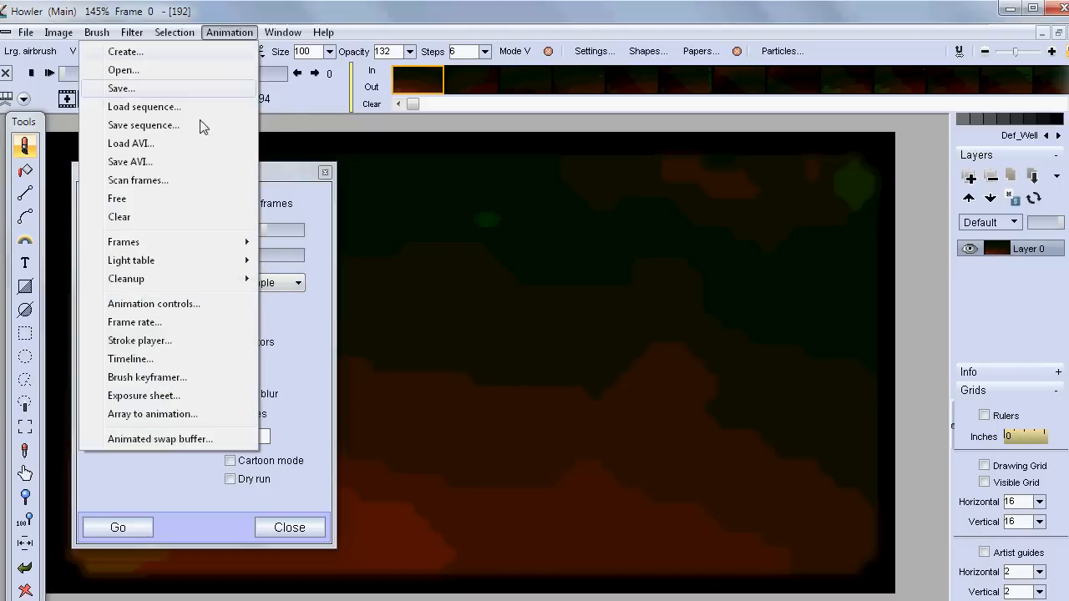
{"action": "left_click", "coordinate": [130, 143]}
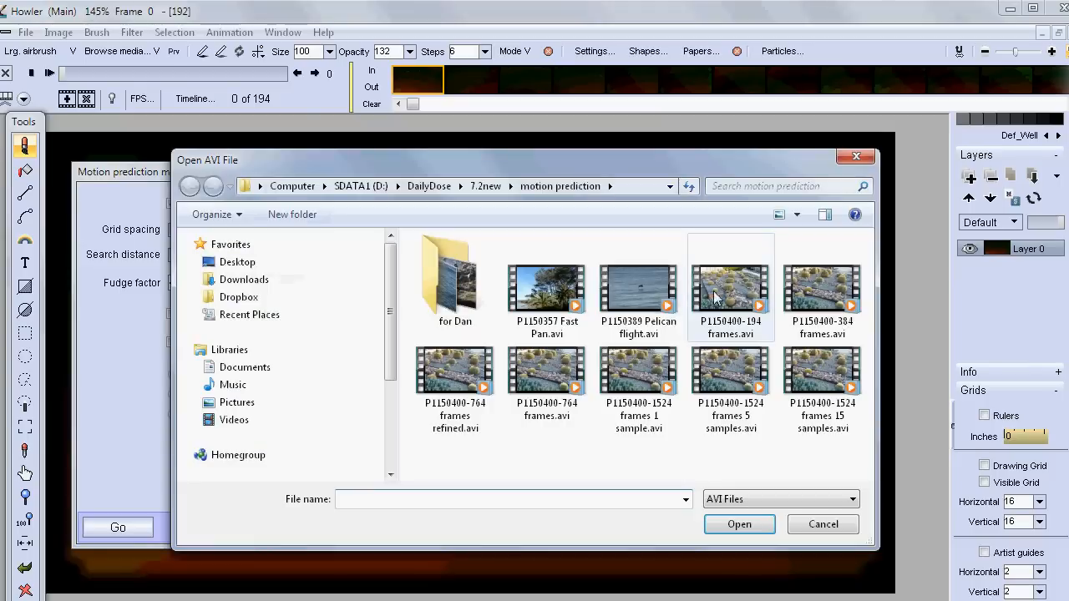
{"action": "left_click", "coordinate": [728, 289]}
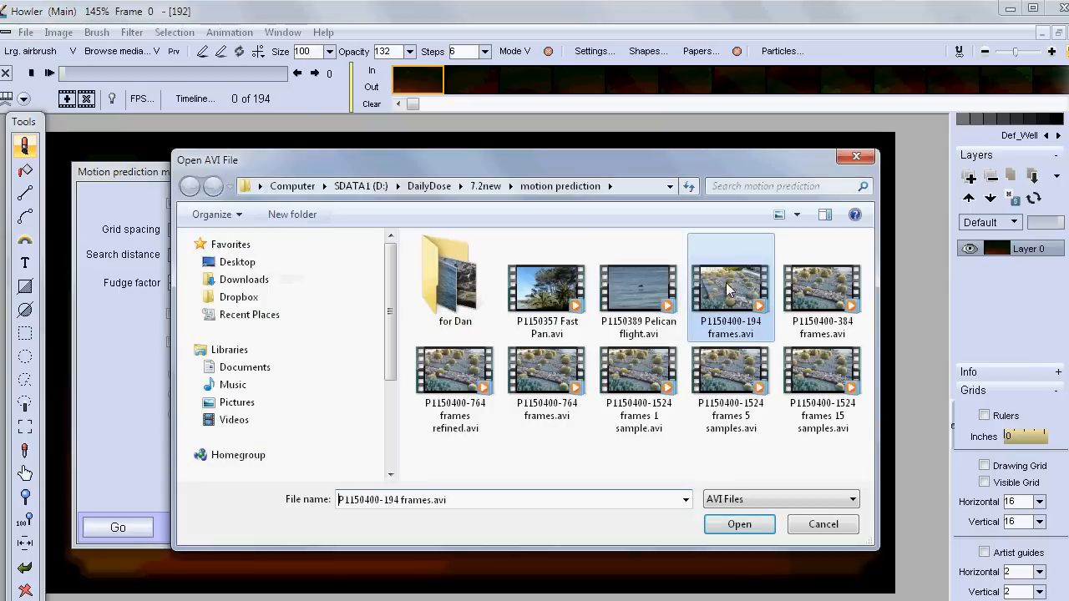
{"action": "left_click", "coordinate": [739, 524]}
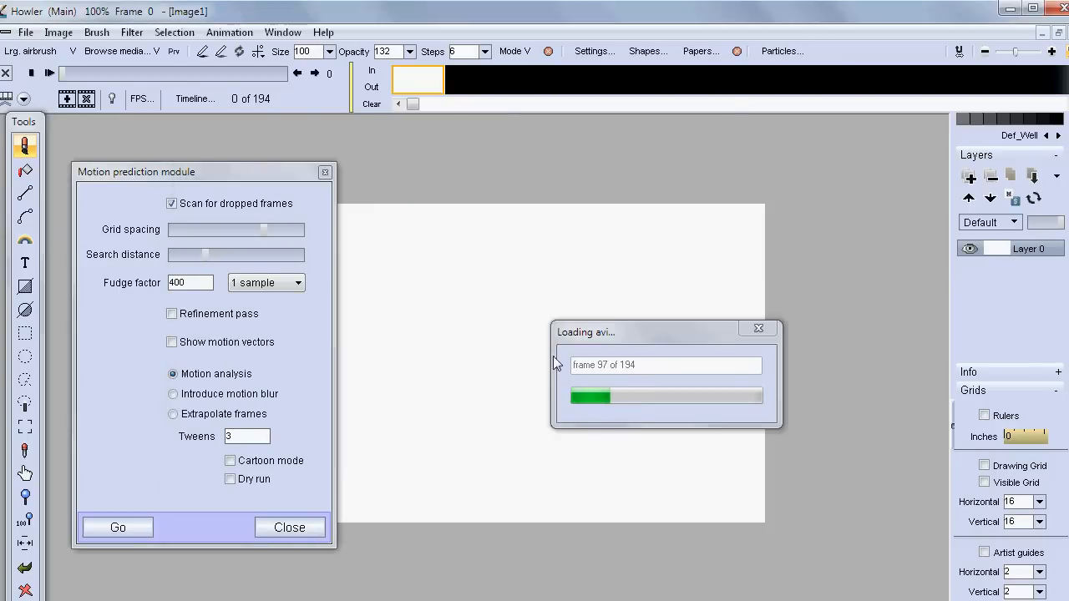
Turn off dropped-frame scanning and set the grid spacing to 16 and the search distance to 68.
{"action": "left_click", "coordinate": [173, 204]}
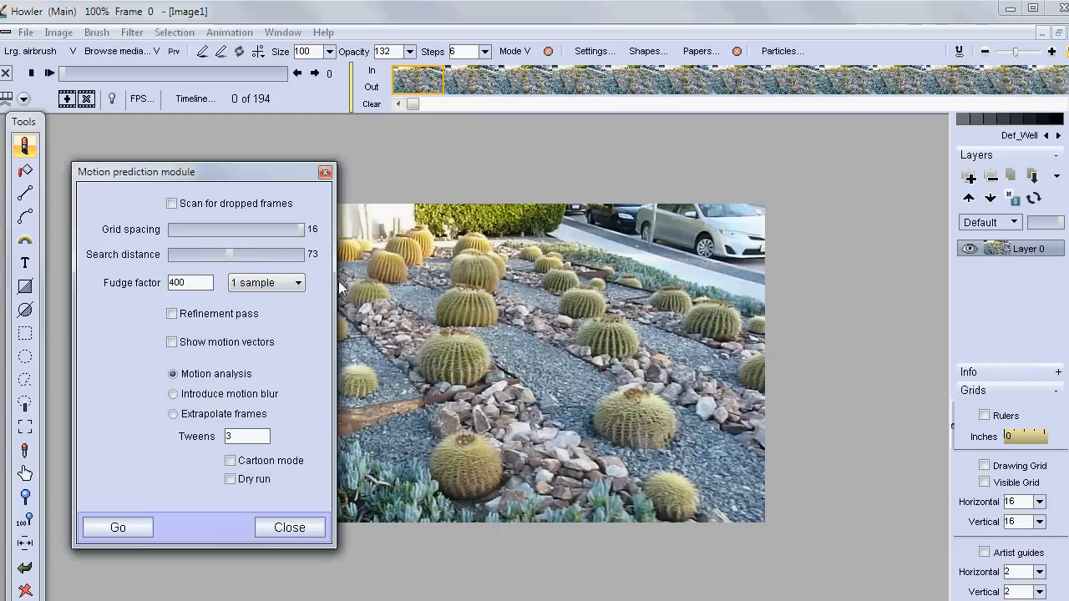
{"action": "left_click_drag", "start_coordinate": [233, 259], "coordinate": [227, 263]}
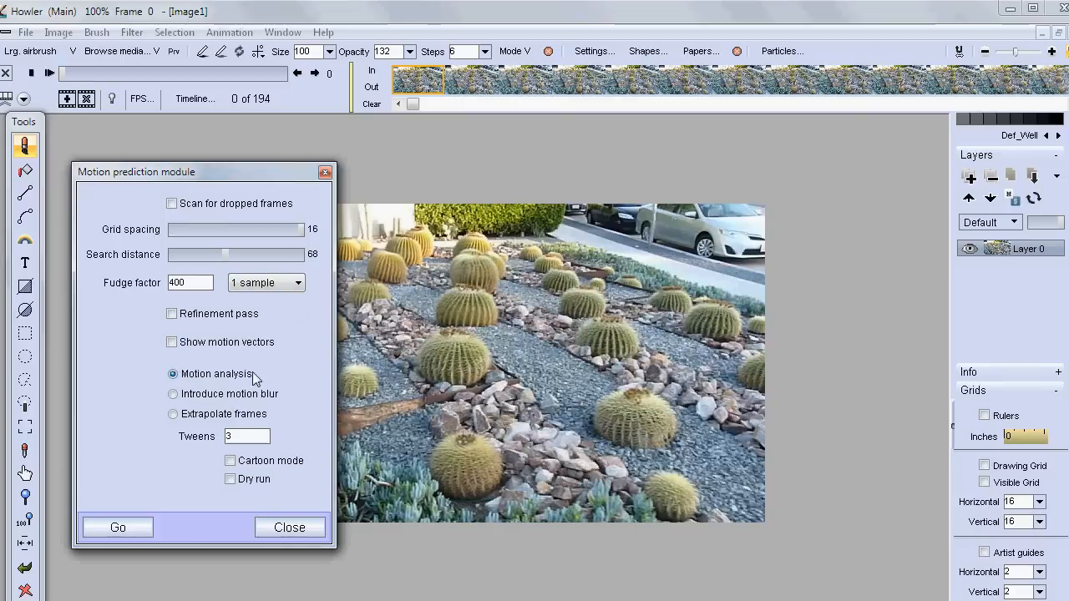
Introduce motion blur into the clip with motion vectors shown.
{"action": "left_click", "coordinate": [173, 394]}
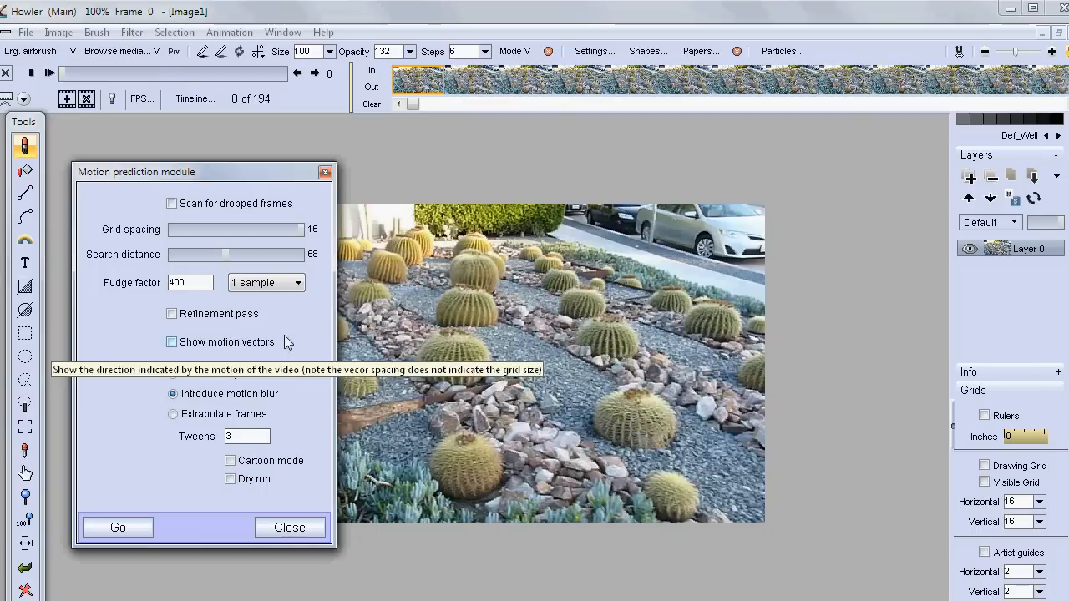
{"action": "left_click", "coordinate": [173, 343]}
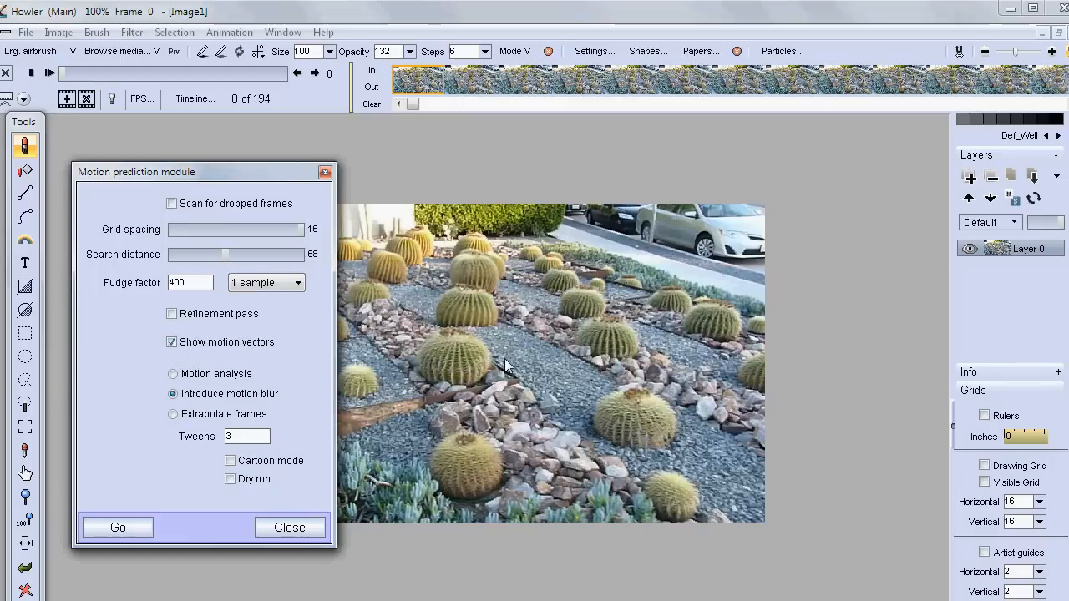
{"action": "left_click", "coordinate": [229, 432]}
{"action": "key", "text": "BackSpace"}
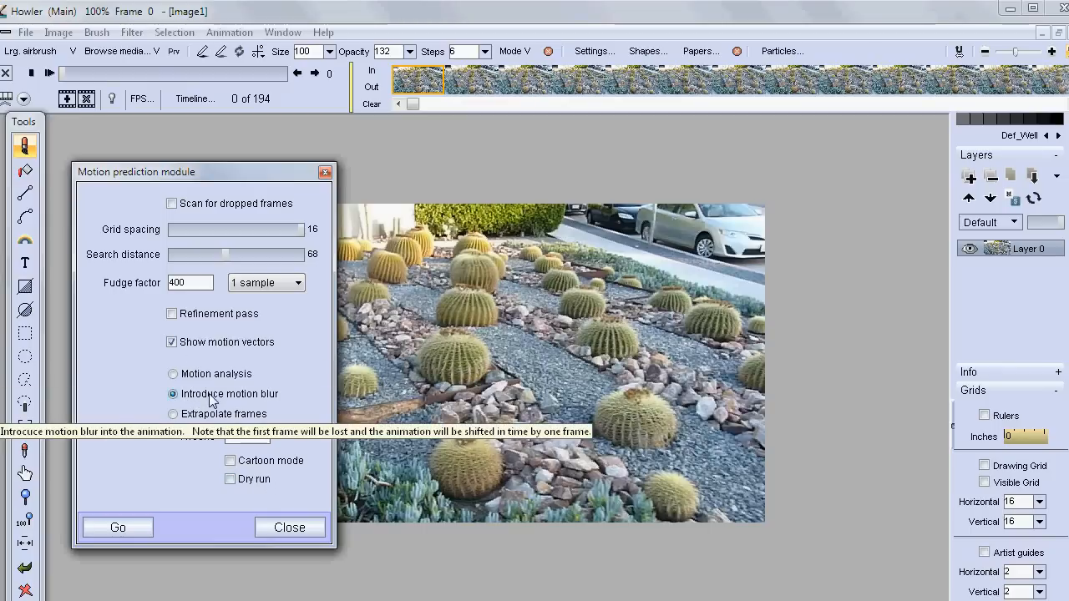
{"action": "left_click", "coordinate": [141, 529]}
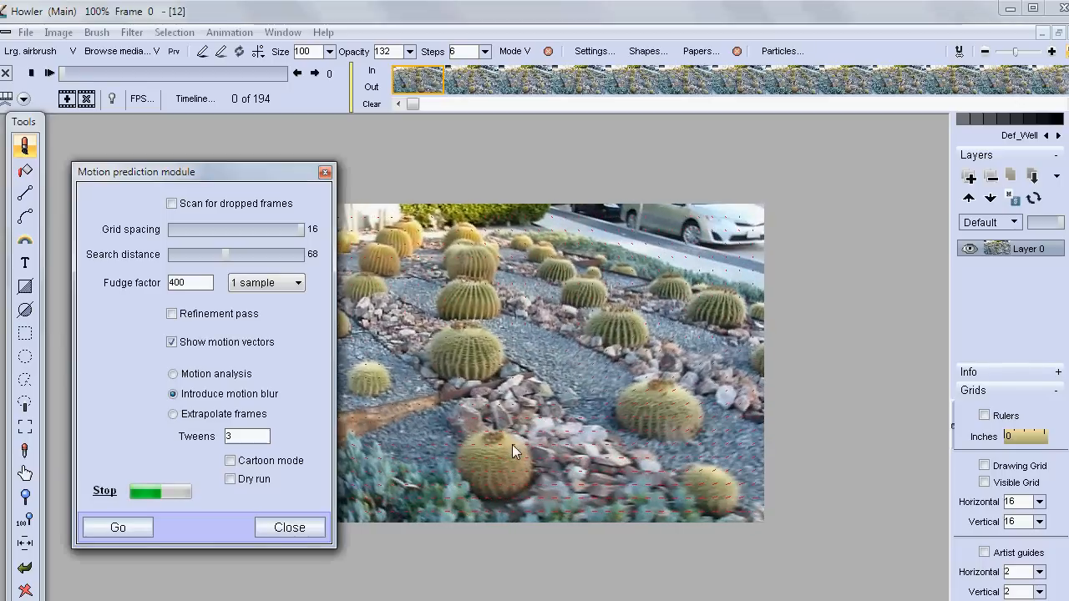
Examine the blurred rocks up close and play the motion-blurred clip.
{"action": "scroll", "coordinate": [543, 447], "scroll_direction": "up", "scroll_amount": 5}
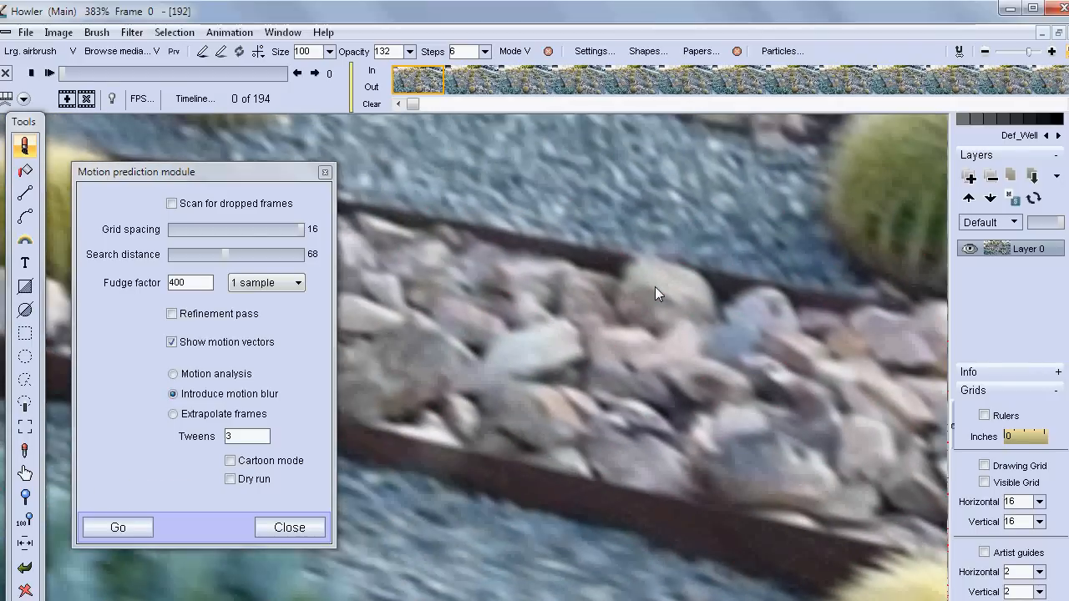
{"action": "left_click_drag", "start_coordinate": [675, 314], "coordinate": [561, 310]}
{"action": "left_click_drag", "start_coordinate": [295, 177], "coordinate": [268, 159]}
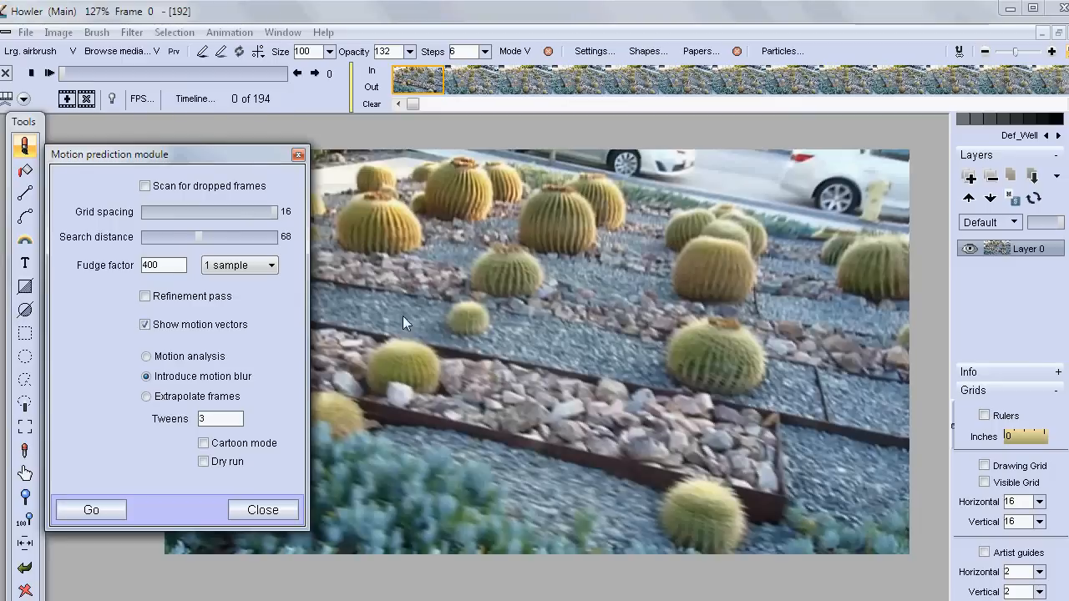
{"action": "left_click", "coordinate": [50, 73]}
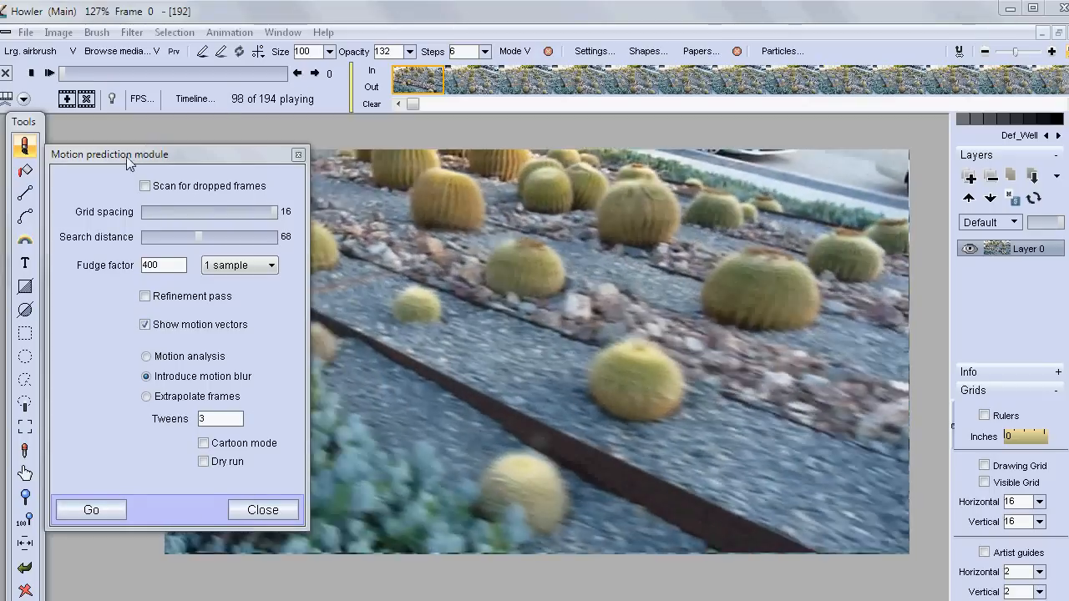
Switch the motion prediction module to extrapolating frames and stop the playback.
{"action": "mouse_move", "coordinate": [126, 155]}
{"action": "left_mouse_down"}
{"action": "mouse_move", "coordinate": [130, 135]}
{"action": "mouse_move", "coordinate": [138, 172]}
{"action": "left_mouse_up"}
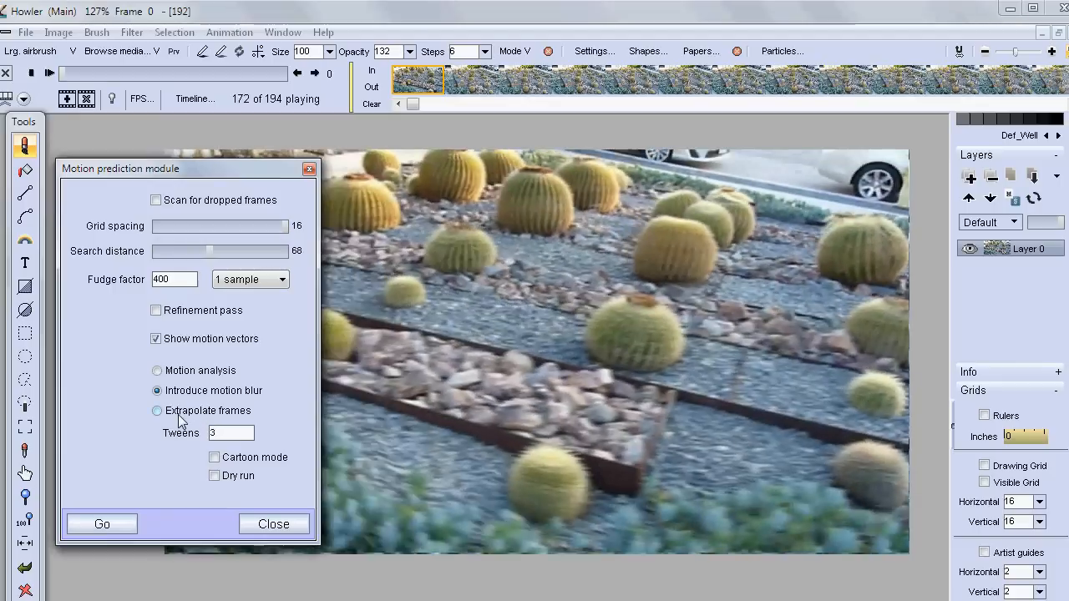
{"action": "left_click", "coordinate": [159, 411]}
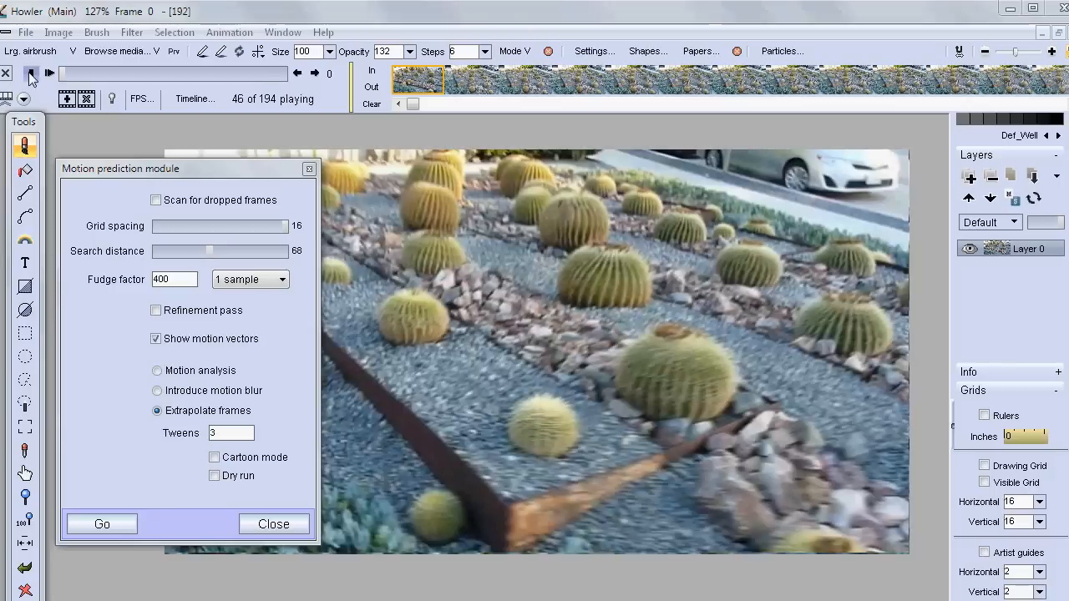
{"action": "left_click", "coordinate": [30, 74]}
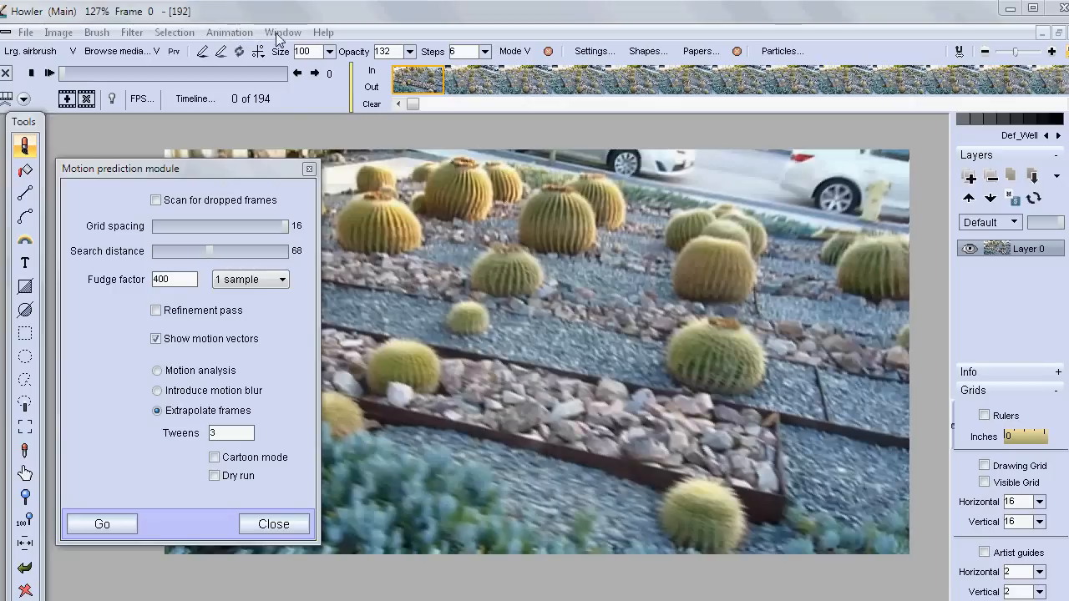
{"action": "left_click", "coordinate": [229, 31]}
{"action": "left_click", "coordinate": [158, 146]}
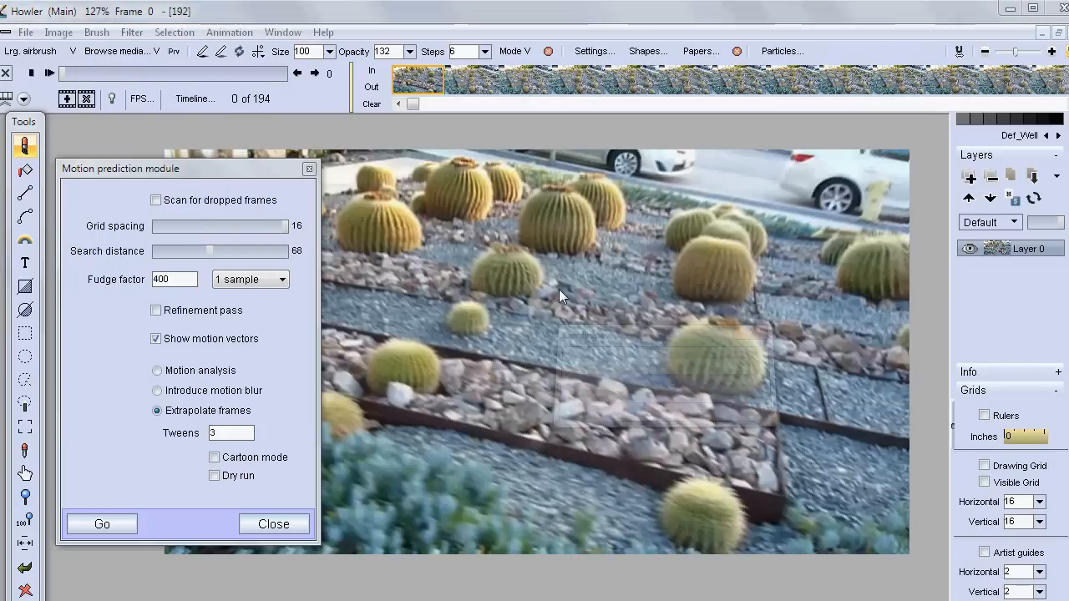
{"action": "left_click", "coordinate": [730, 288]}
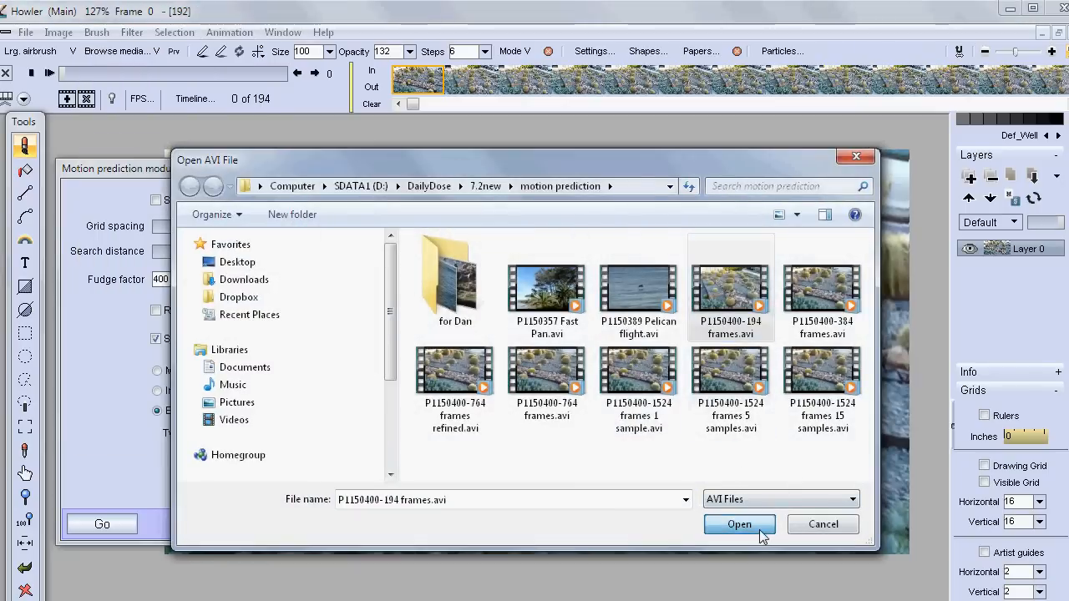
{"action": "left_click", "coordinate": [739, 525]}
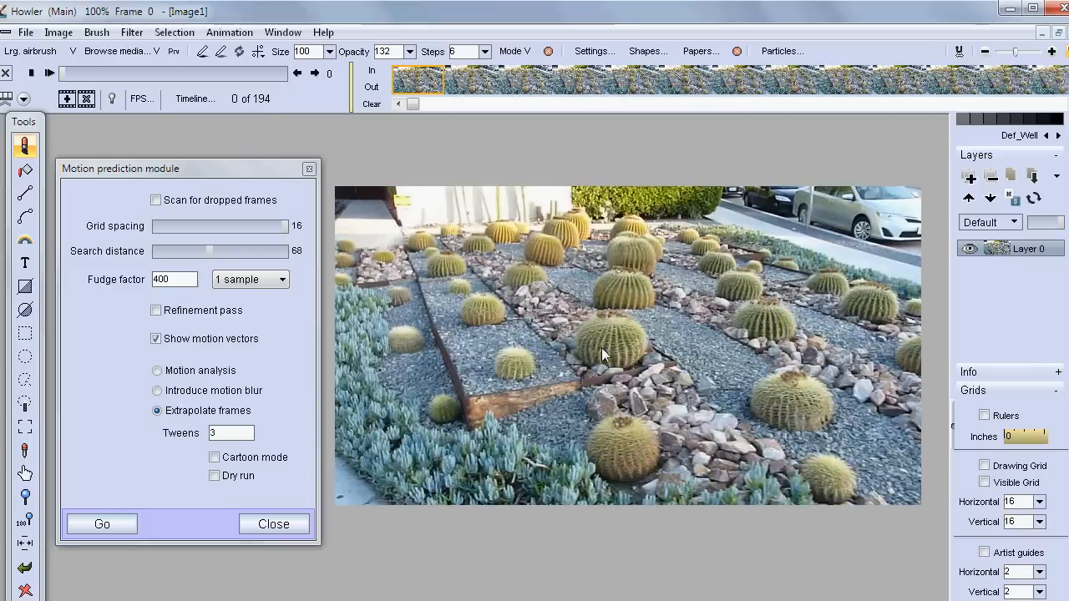
Set the module's search distance to 63 and tweens to 2, with motion vectors hidden and sampling kept at 1 sample.
{"action": "left_click_drag", "start_coordinate": [274, 226], "coordinate": [244, 226]}
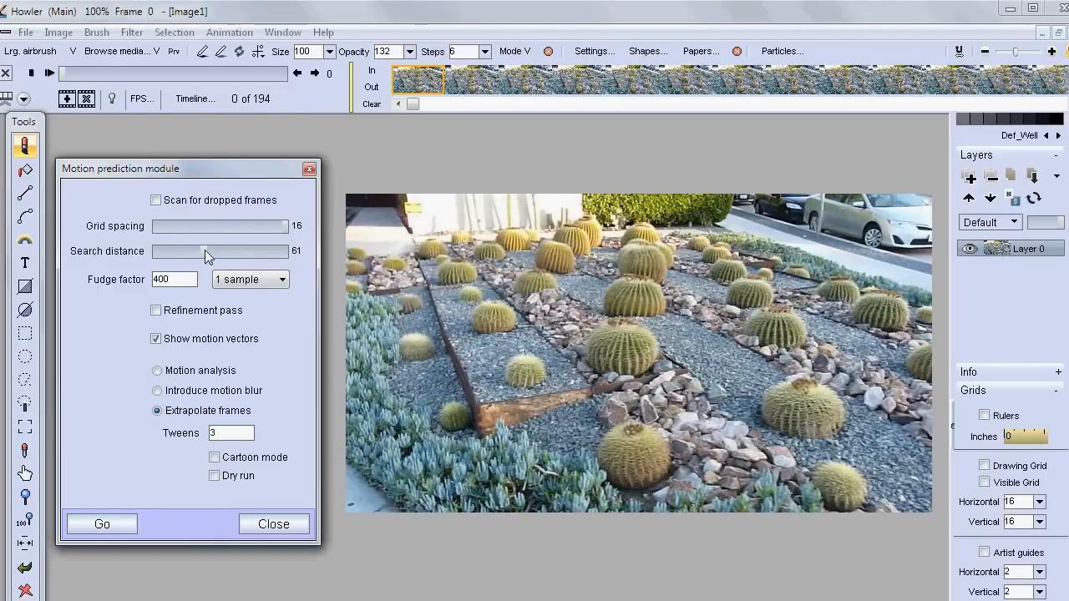
{"action": "left_click_drag", "start_coordinate": [206, 254], "coordinate": [204, 255]}
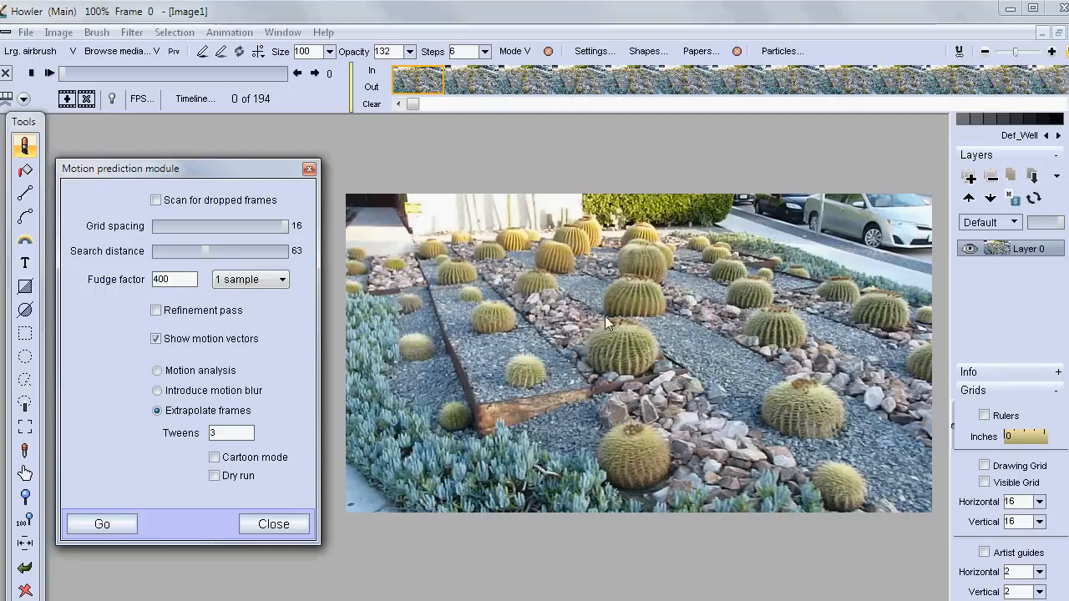
{"action": "left_click", "coordinate": [271, 284]}
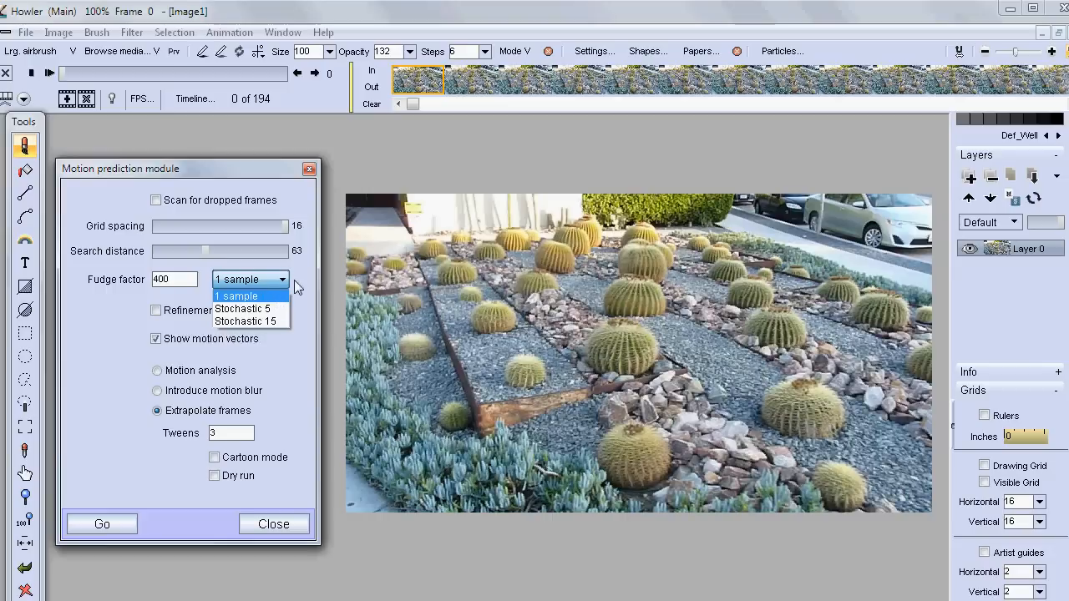
{"action": "left_click", "coordinate": [297, 284]}
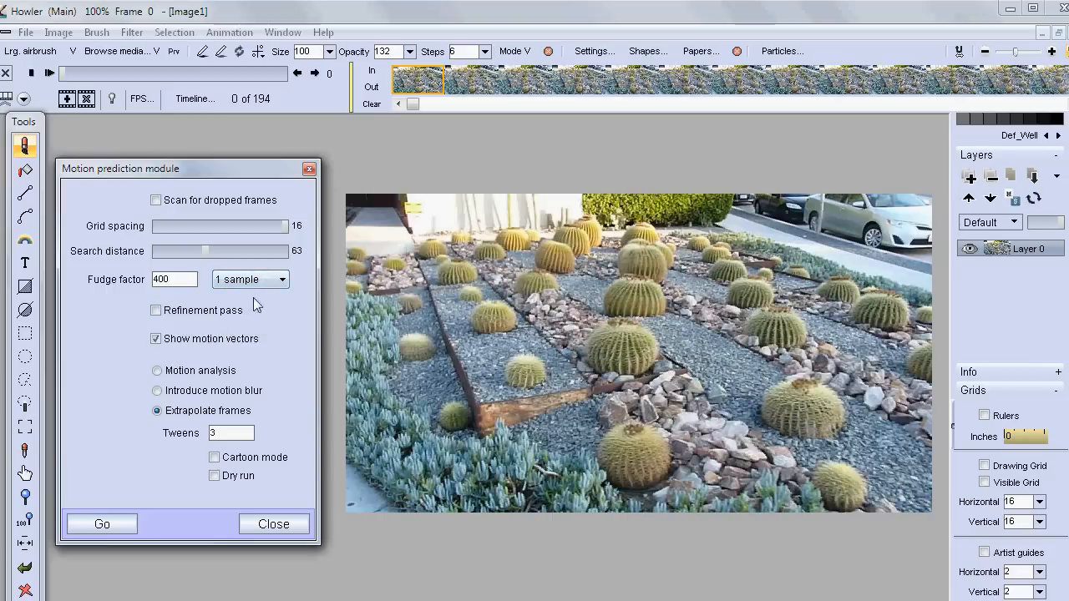
{"action": "left_click", "coordinate": [162, 314]}
{"action": "type", "text": "2"}
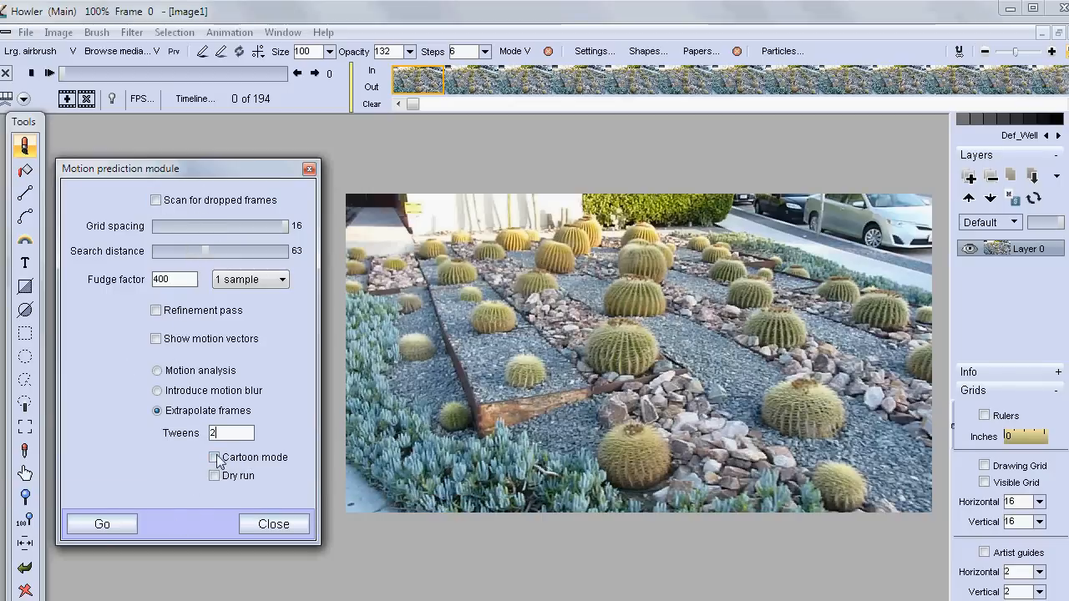
Extrapolate the clip to 385 frames, briefly showing the visible grid over the image during processing.
{"action": "left_click", "coordinate": [104, 522]}
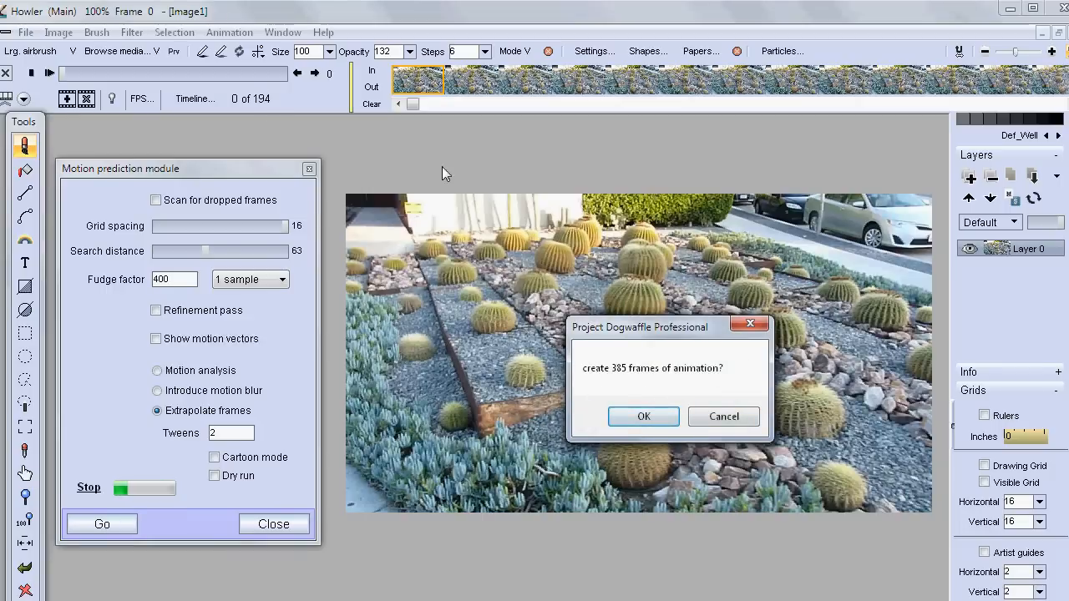
{"action": "left_click", "coordinate": [656, 416]}
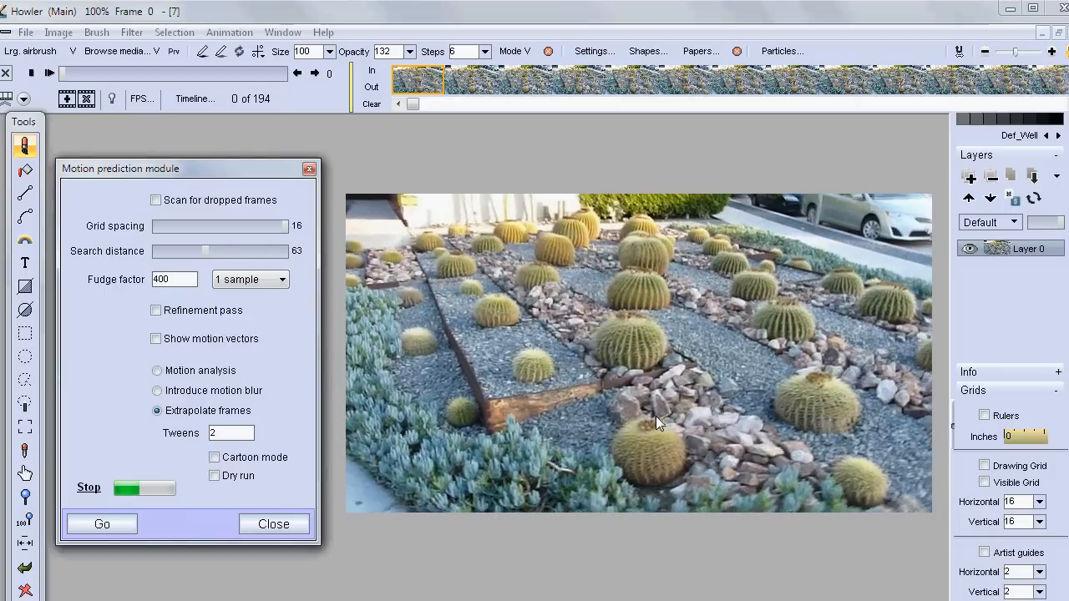
{"action": "left_click", "coordinate": [984, 482]}
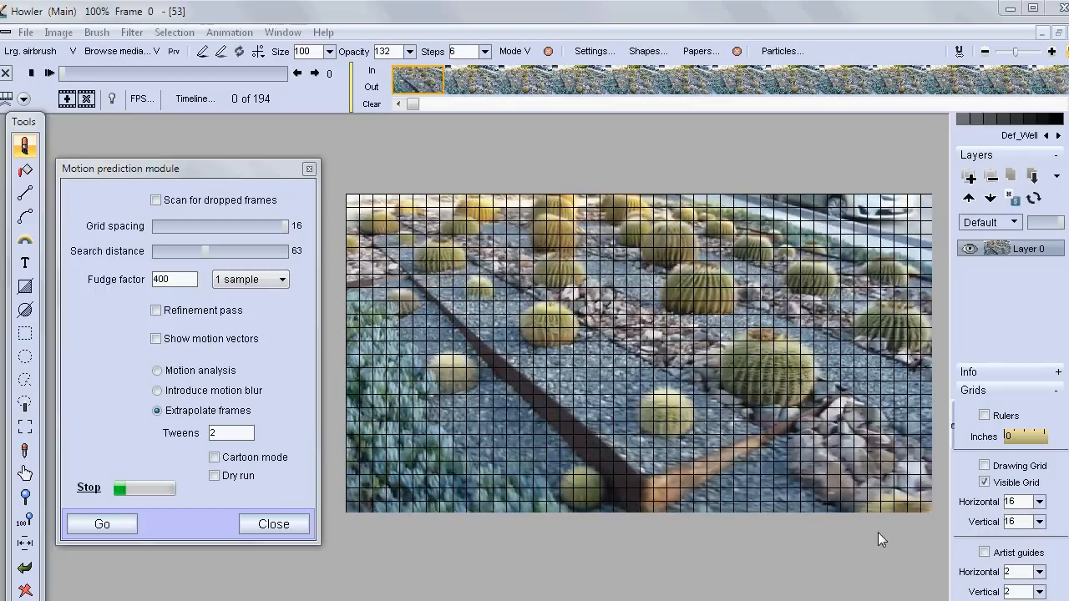
{"action": "left_click", "coordinate": [984, 482]}
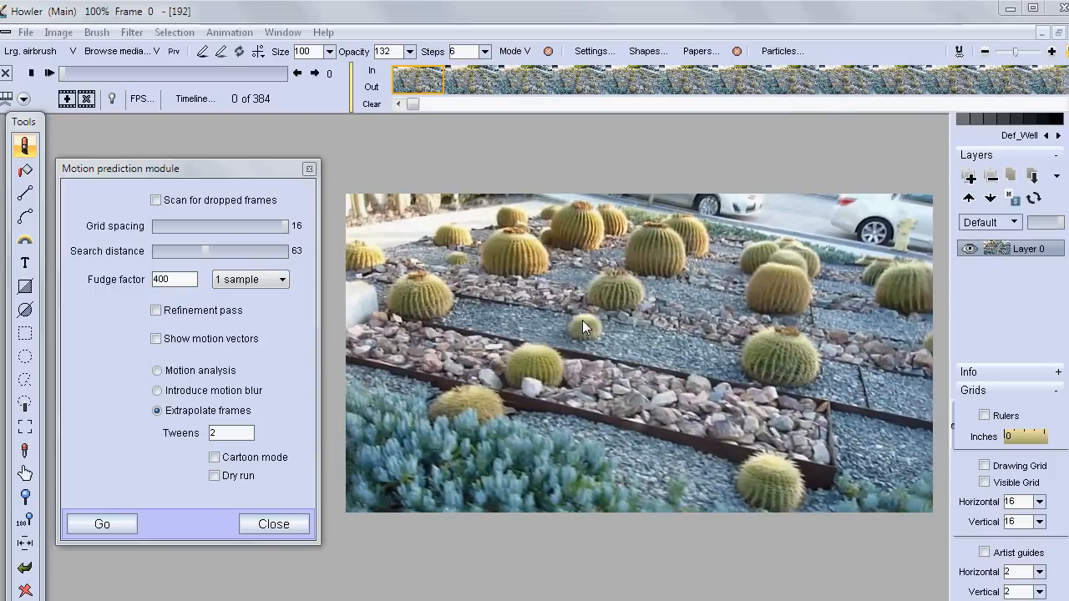
Play the extrapolated clip at normal size and again up close on the cacti and rocks.
{"action": "left_click", "coordinate": [49, 74]}
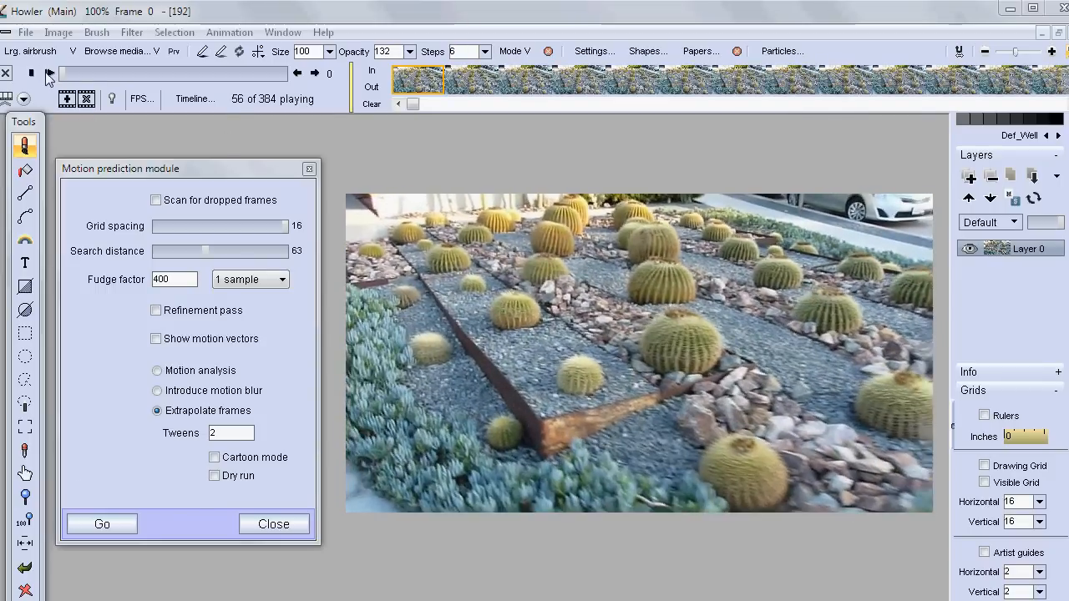
{"action": "left_click", "coordinate": [32, 74]}
{"action": "scroll", "coordinate": [571, 432], "scroll_direction": "up", "scroll_amount": 5}
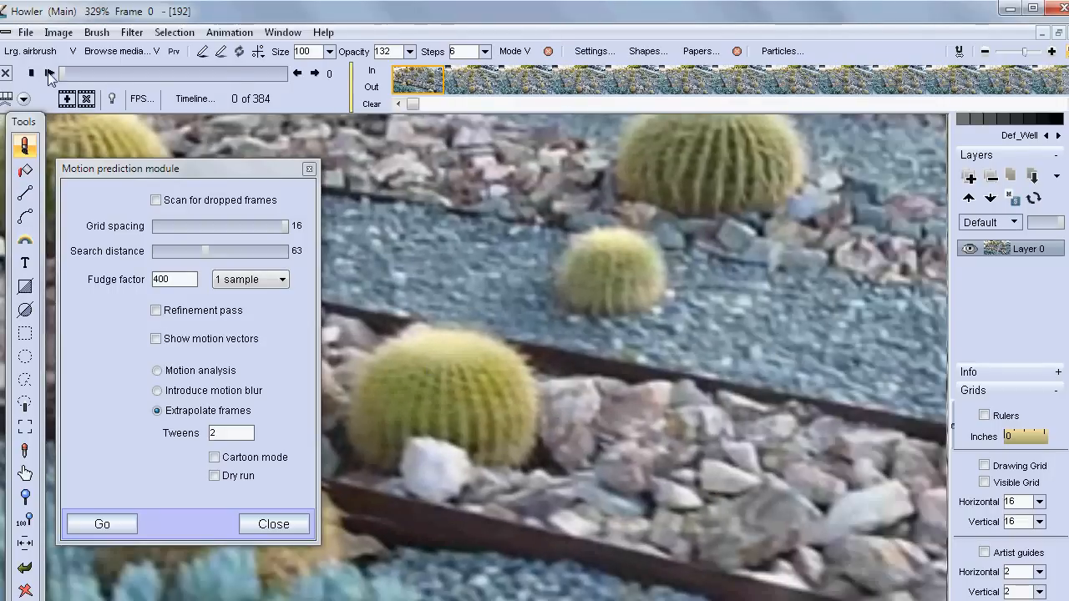
{"action": "left_click", "coordinate": [48, 74]}
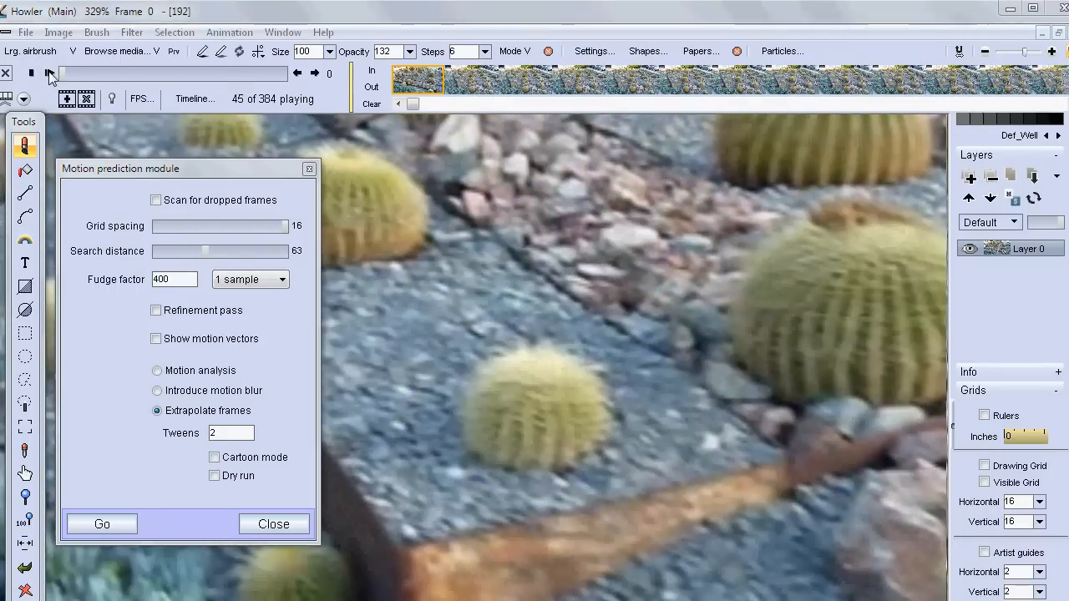
{"action": "key", "text": "space"}
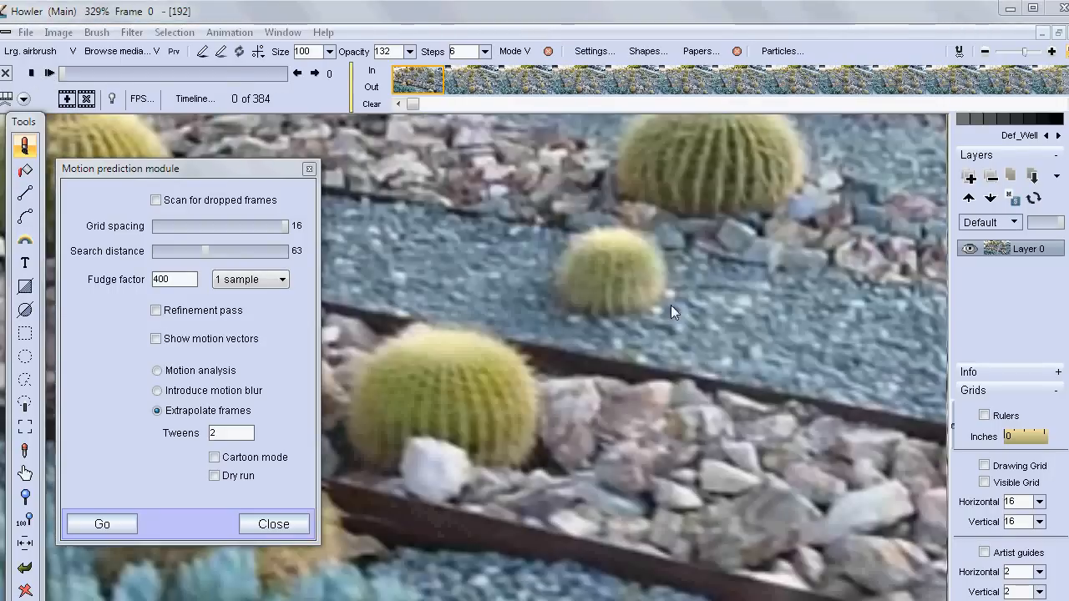
{"action": "scroll", "coordinate": [659, 365], "scroll_direction": "down", "scroll_amount": 4}
{"action": "scroll", "coordinate": [645, 383], "scroll_direction": "up", "scroll_amount": 2}
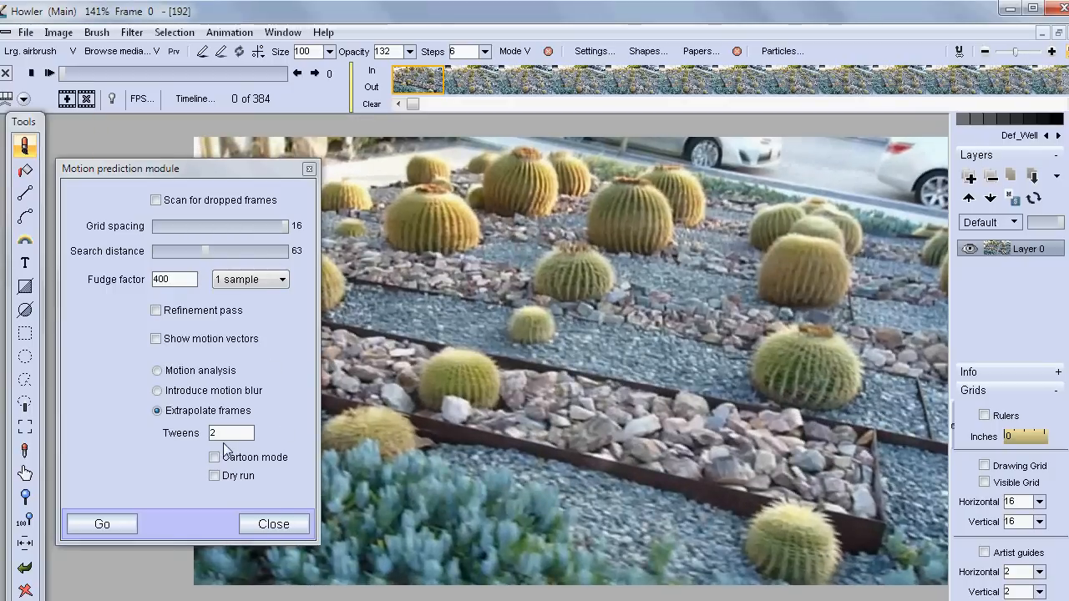
Run the extrapolation again on the lengthened clip with 2 tweens to create 765 frames.
{"action": "left_click_drag", "start_coordinate": [219, 435], "coordinate": [203, 439]}
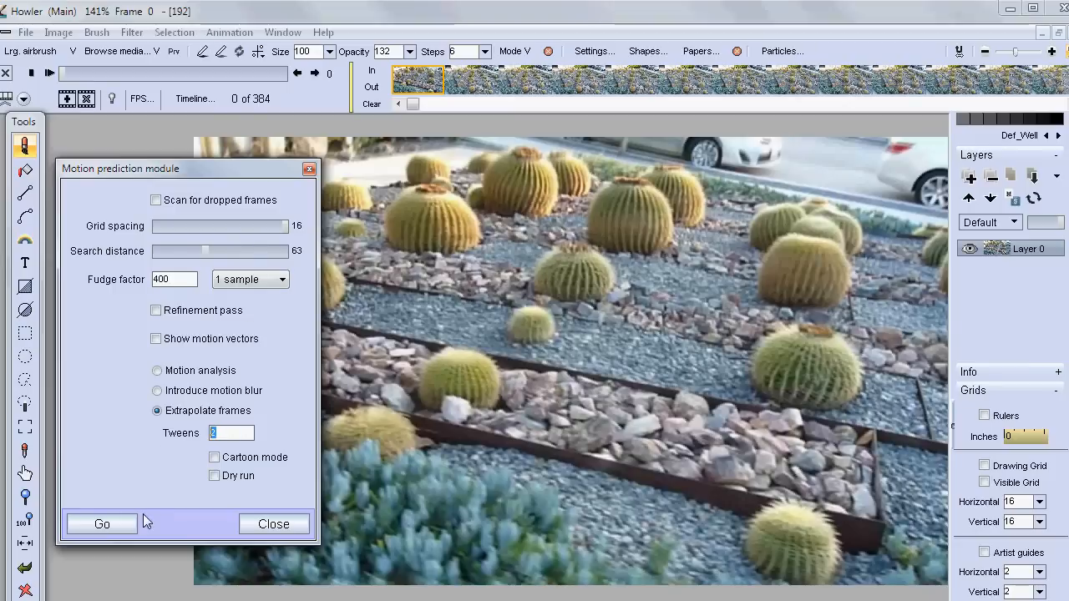
{"action": "left_click", "coordinate": [101, 524]}
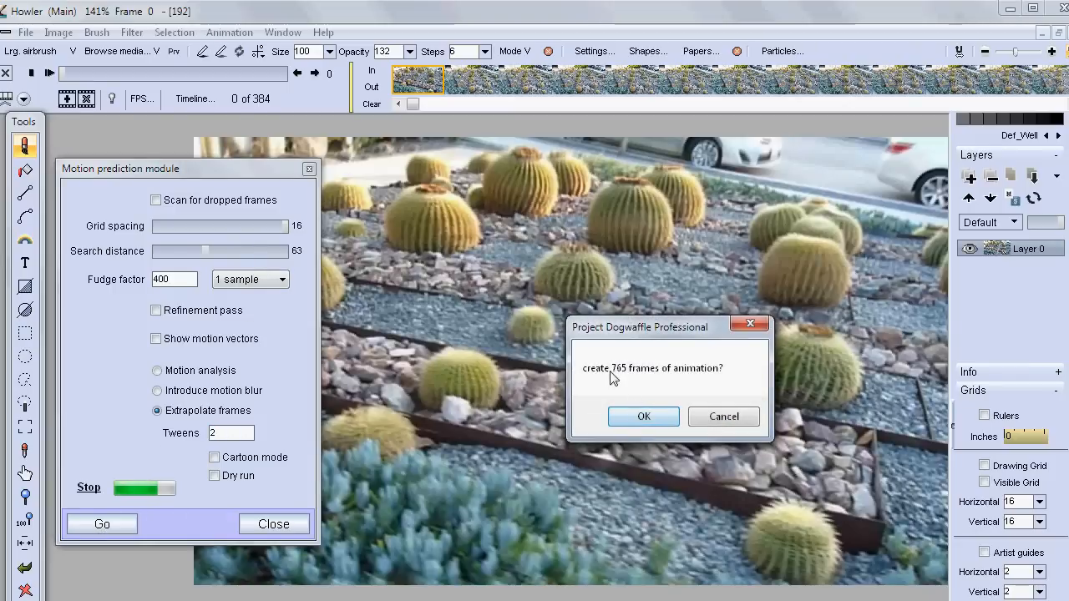
{"action": "left_click", "coordinate": [653, 418]}
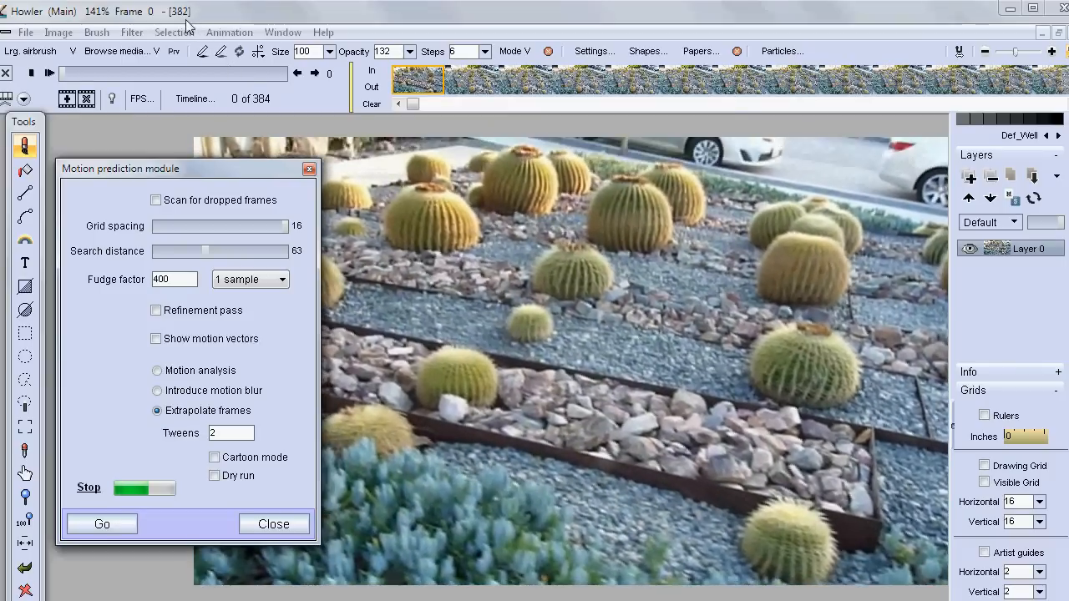
Scrub through the newly extrapolated clip from end to start, play it, and inspect the moving cacti up close.
{"action": "left_click_drag", "start_coordinate": [71, 81], "coordinate": [306, 75]}
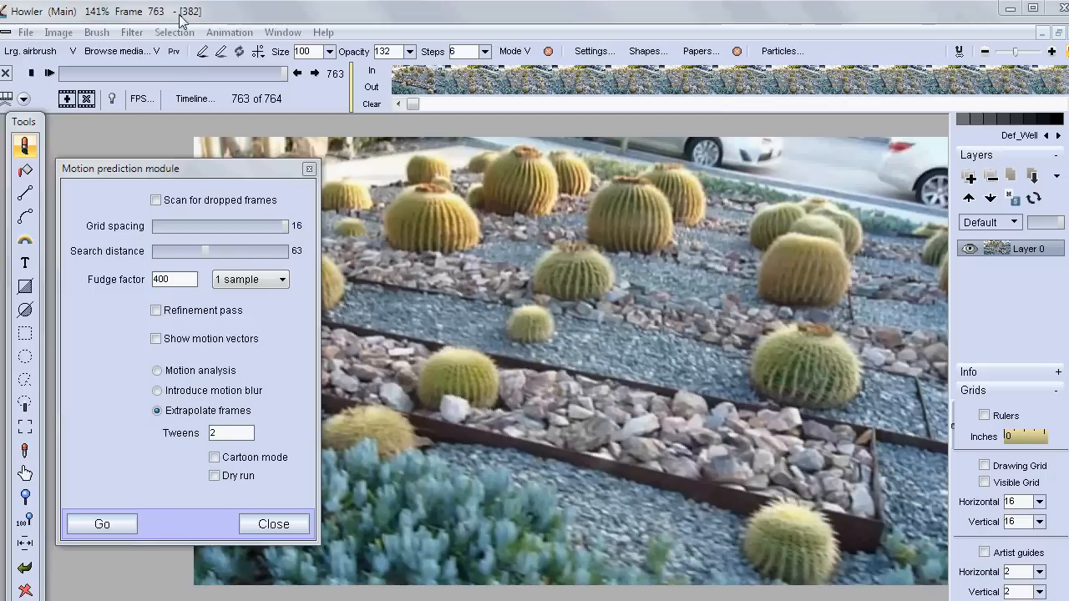
{"action": "left_click_drag", "start_coordinate": [284, 75], "coordinate": [67, 74]}
{"action": "left_click", "coordinate": [49, 72]}
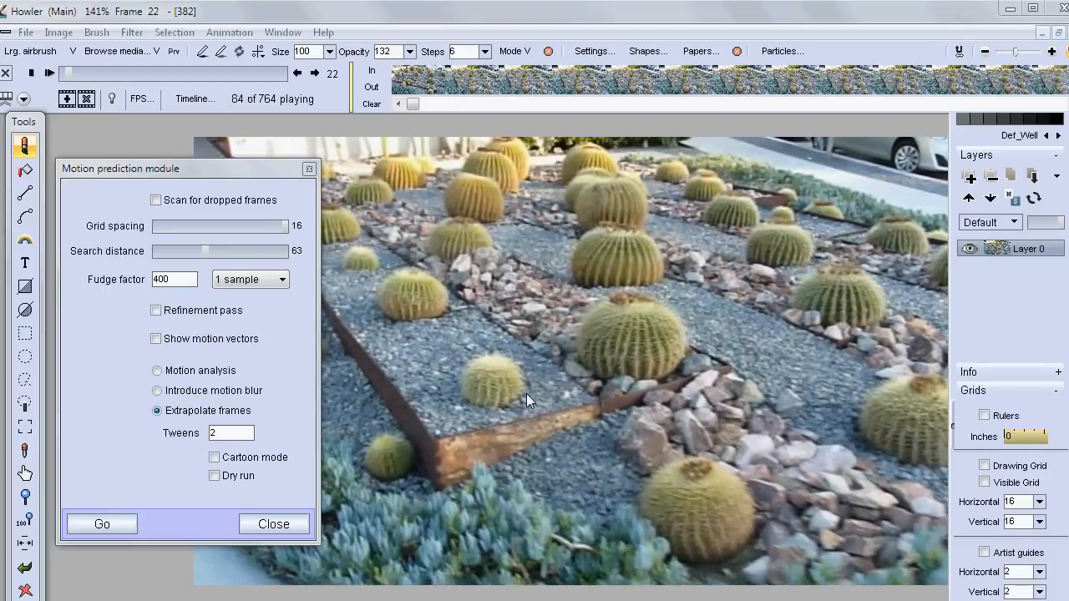
{"action": "scroll", "coordinate": [576, 388], "scroll_direction": "up", "scroll_amount": 4}
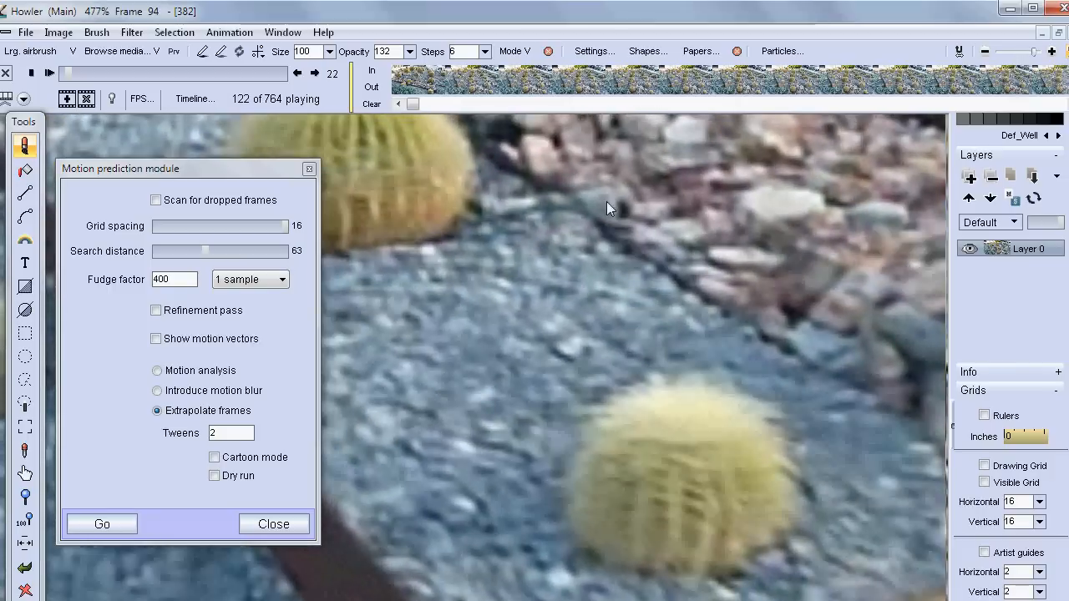
{"action": "scroll", "coordinate": [693, 215], "scroll_direction": "down", "scroll_amount": 5}
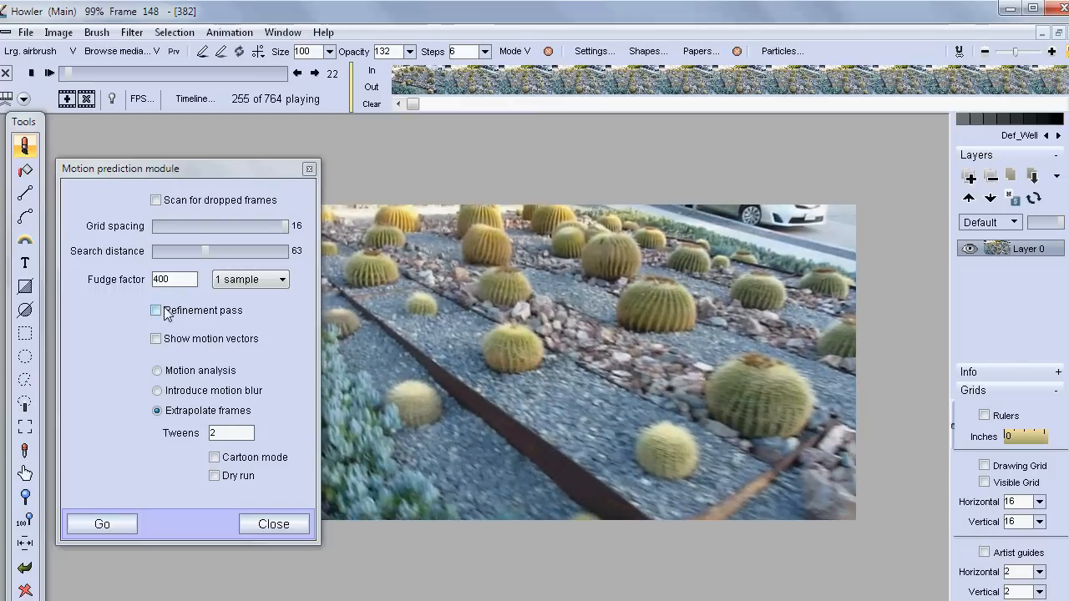
{"action": "left_click", "coordinate": [32, 73]}
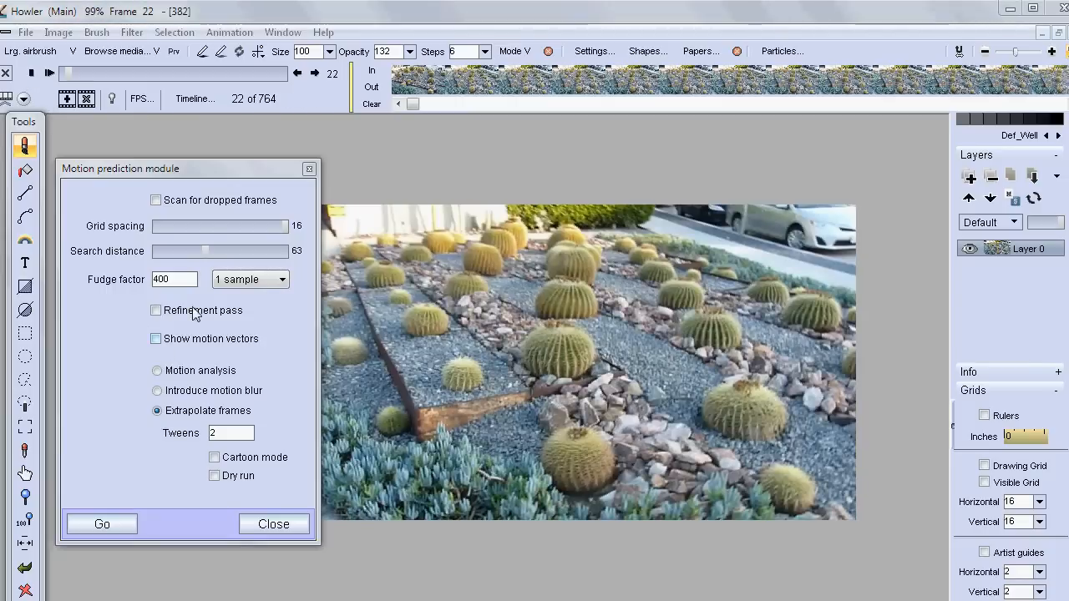
Look over the sampling choices and switch the refinement pass on and off again.
{"action": "left_click", "coordinate": [269, 283]}
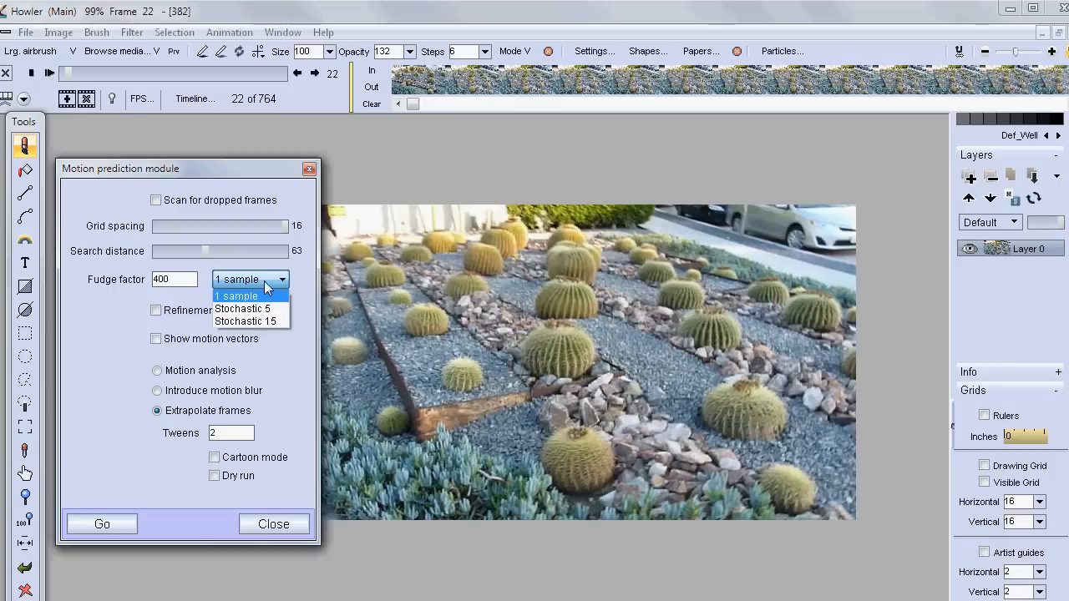
{"action": "left_click", "coordinate": [301, 285]}
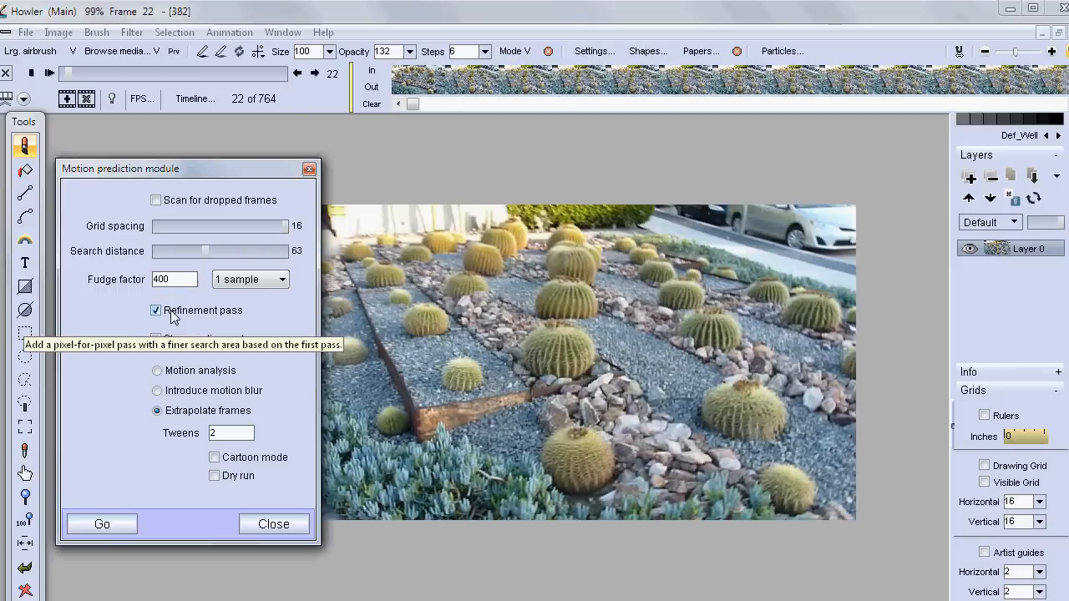
{"action": "left_click", "coordinate": [244, 311]}
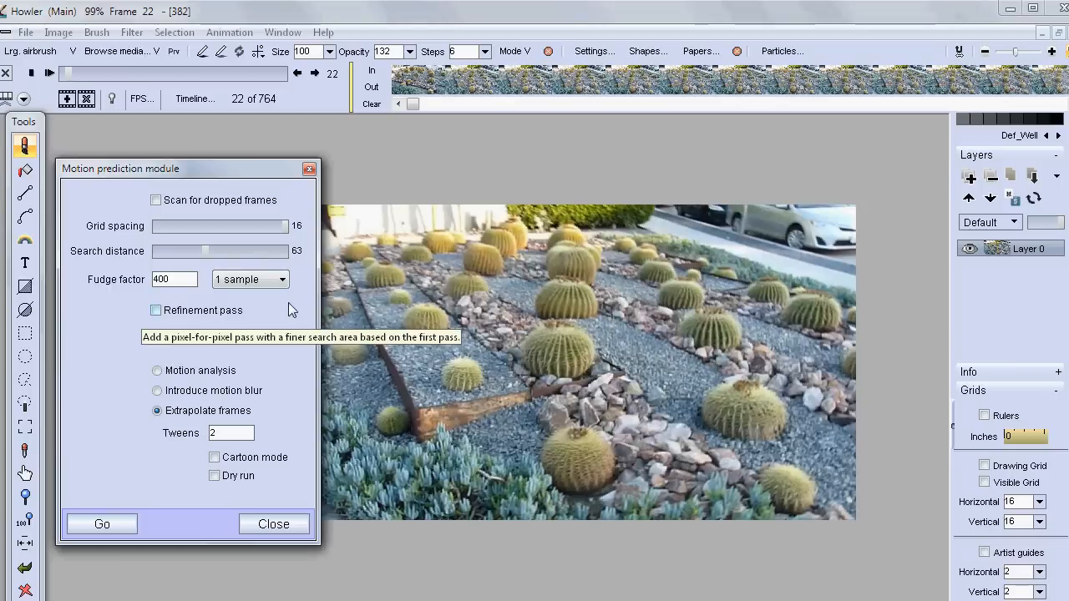
Shift the module window slightly and scrub the clip from its first frame to frame 208.
{"action": "left_click_drag", "start_coordinate": [248, 175], "coordinate": [267, 162]}
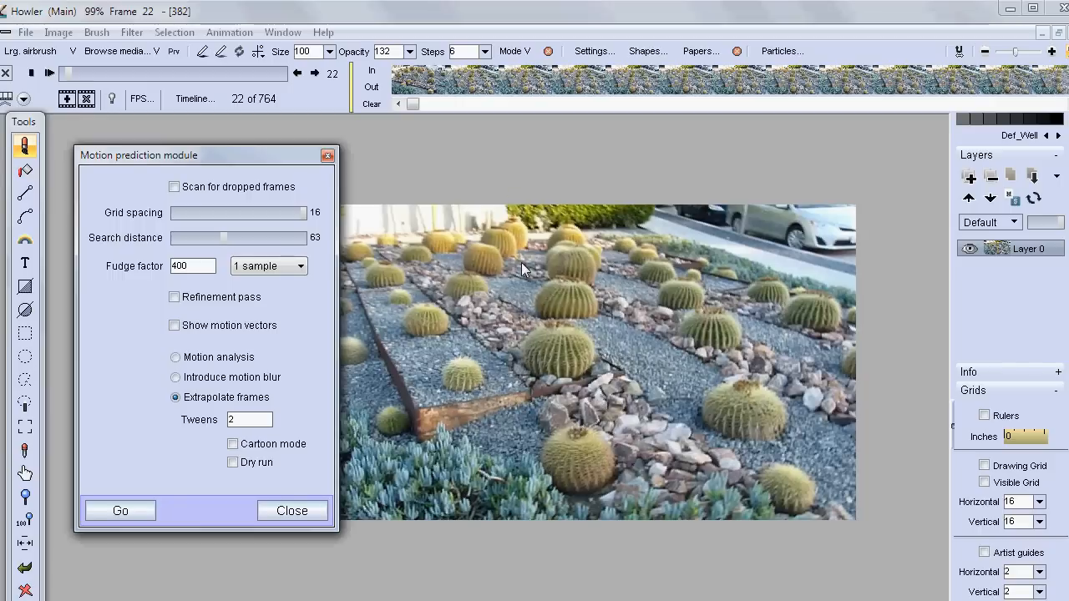
{"action": "mouse_move", "coordinate": [72, 71]}
{"action": "left_mouse_down"}
{"action": "mouse_move", "coordinate": [259, 81]}
{"action": "mouse_move", "coordinate": [54, 77]}
{"action": "left_mouse_up"}
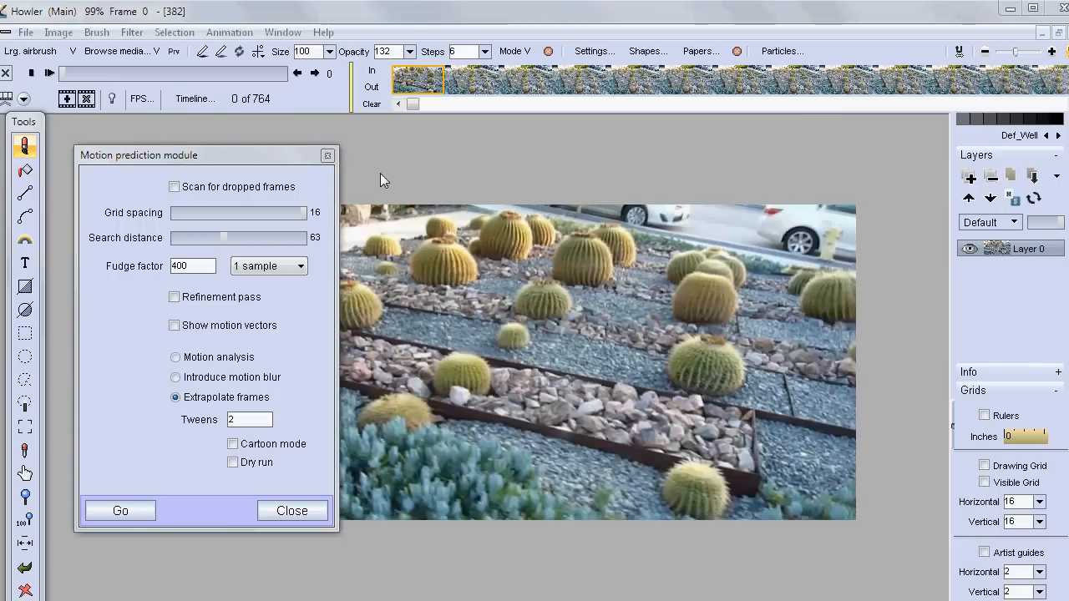
{"action": "left_click_drag", "start_coordinate": [93, 75], "coordinate": [123, 71]}
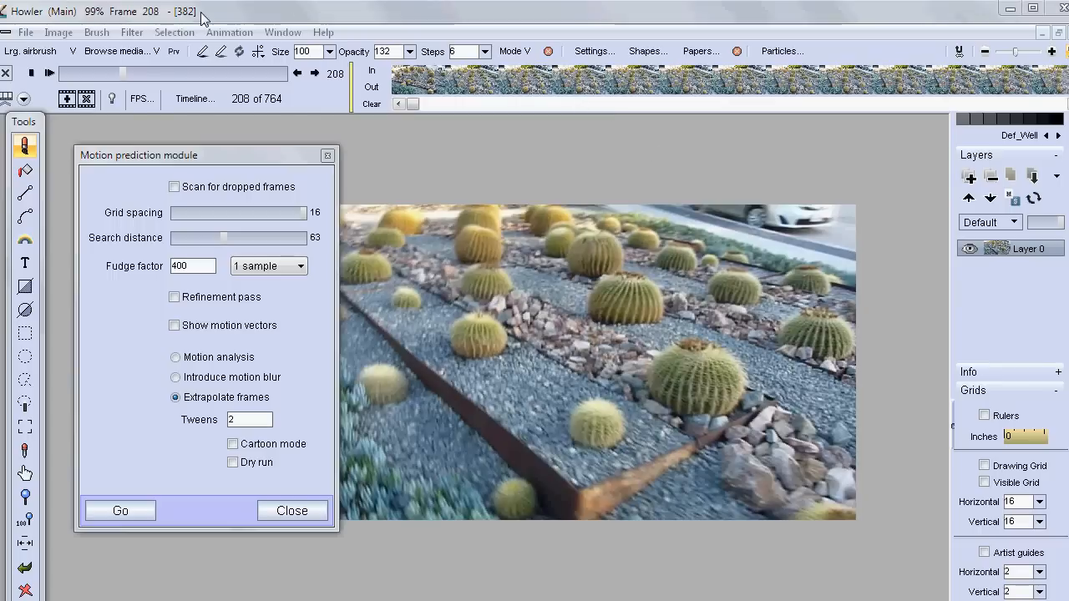
{"action": "left_click", "coordinate": [273, 34]}
{"action": "mouse_move", "coordinate": [243, 33]}
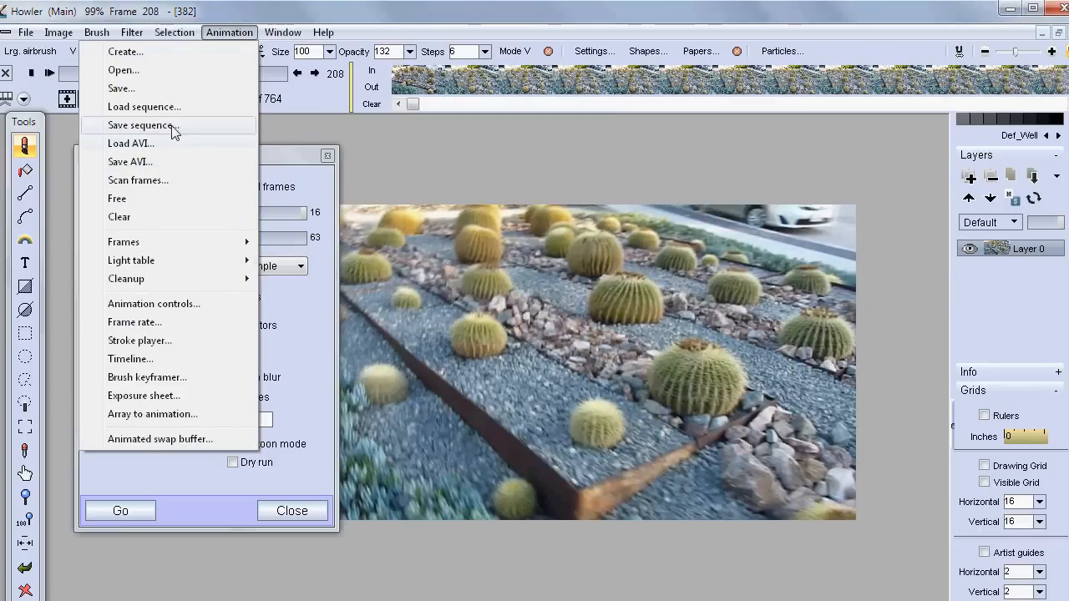
{"action": "left_click", "coordinate": [130, 143]}
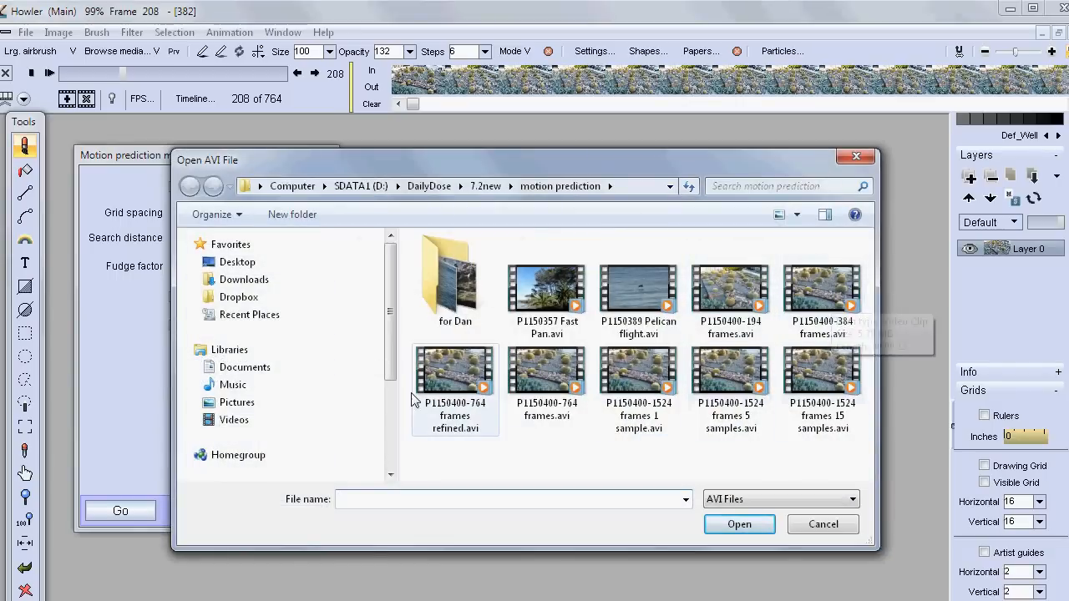
{"action": "left_click", "coordinate": [460, 384]}
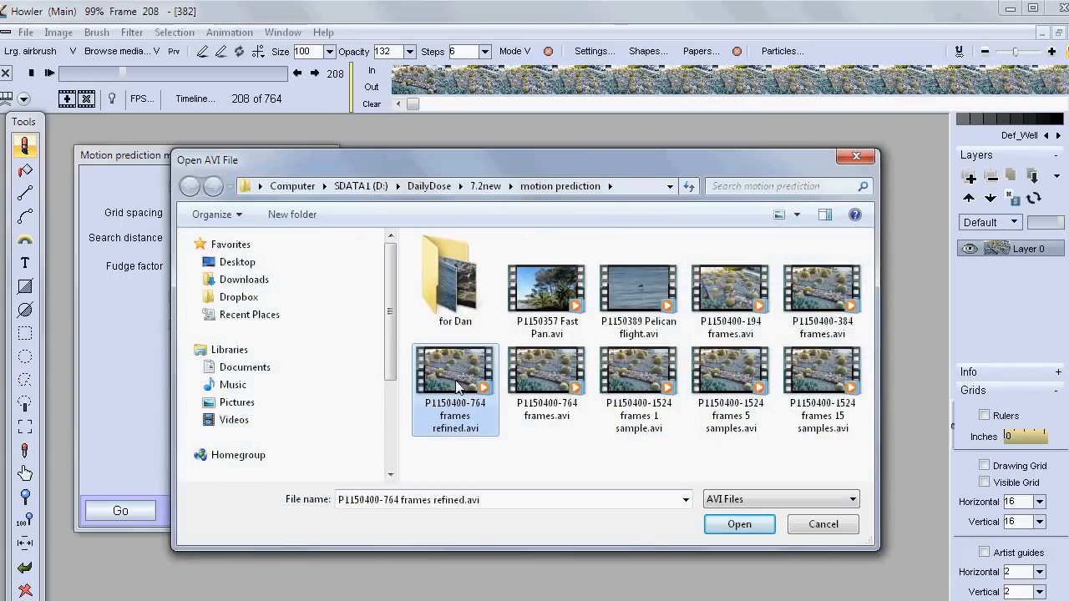
{"action": "left_click", "coordinate": [547, 368]}
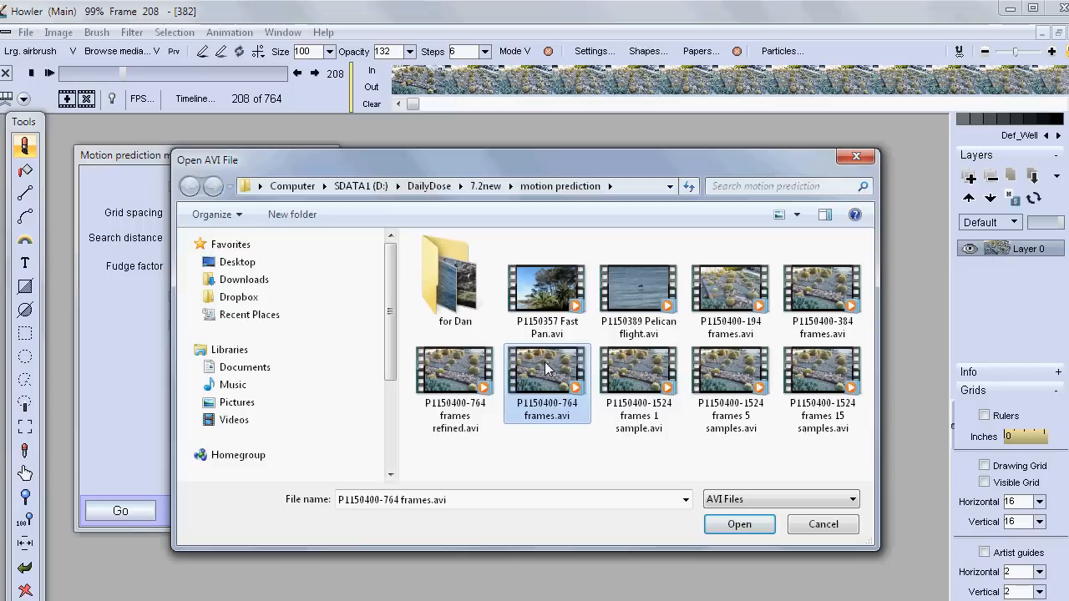
{"action": "left_click", "coordinate": [641, 366]}
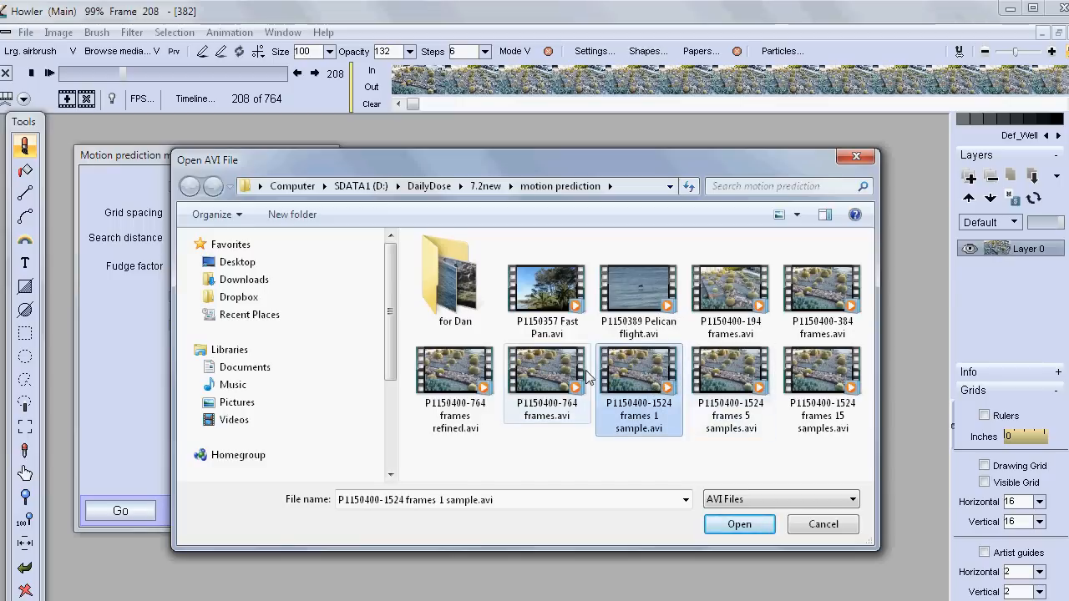
{"action": "left_click", "coordinate": [735, 367]}
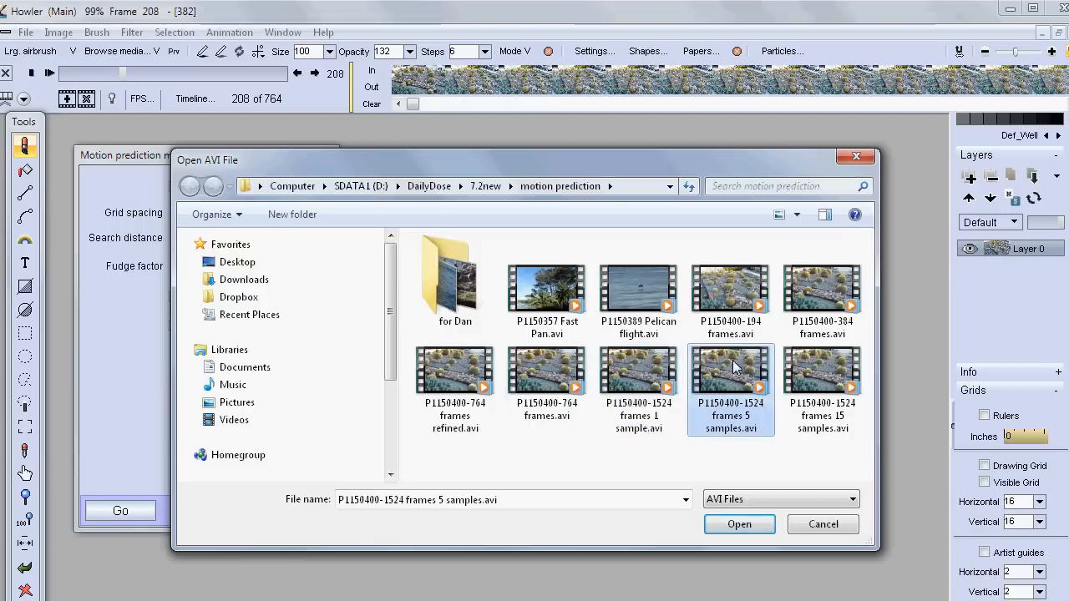
{"action": "left_click", "coordinate": [821, 379]}
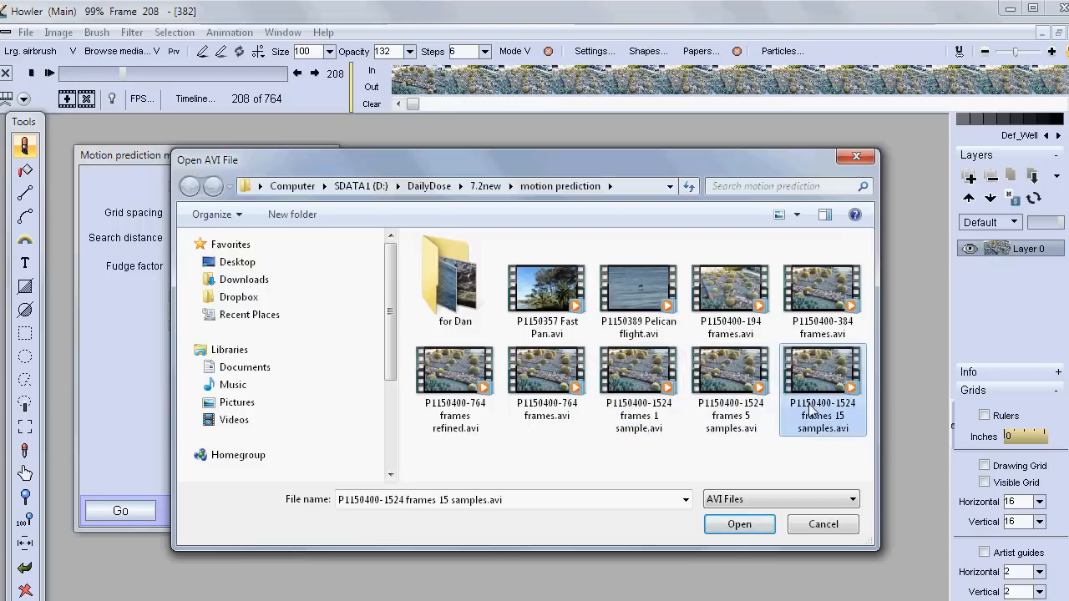
{"action": "left_click", "coordinate": [749, 524]}
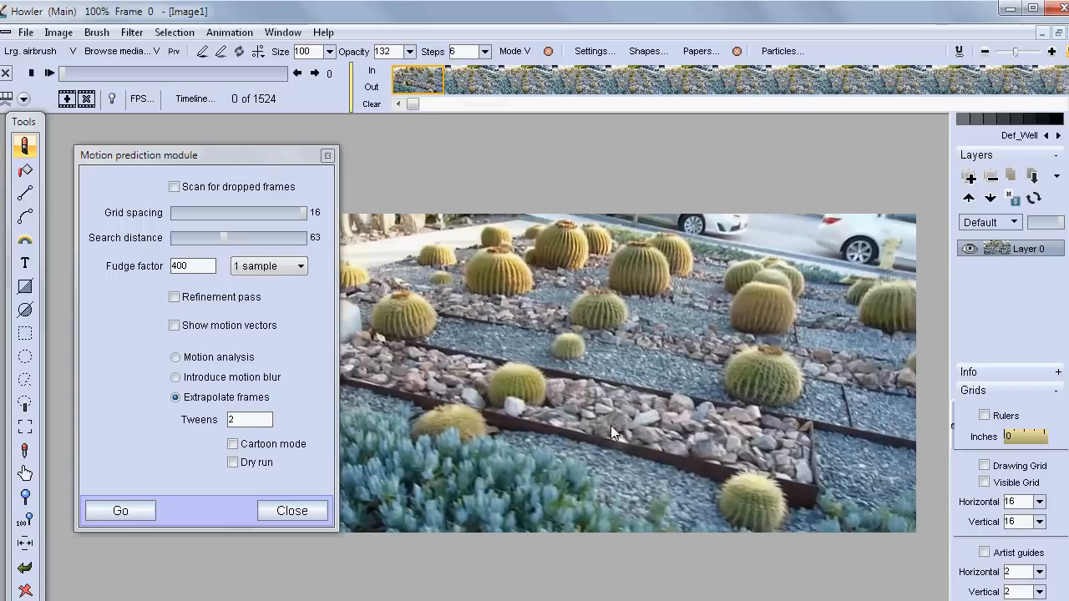
{"action": "left_click", "coordinate": [49, 73]}
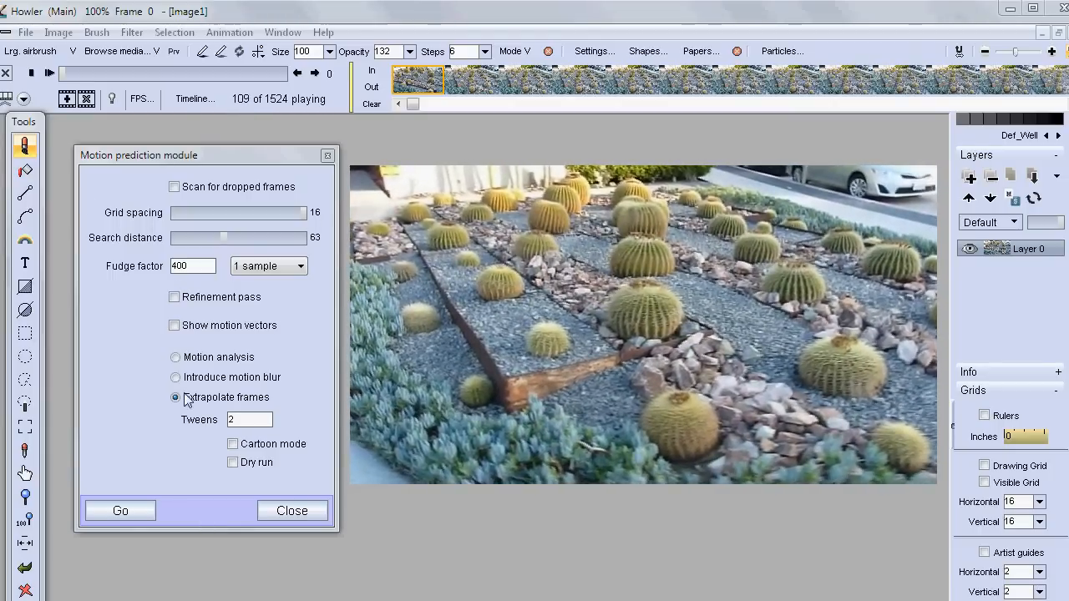
{"action": "left_click", "coordinate": [33, 73]}
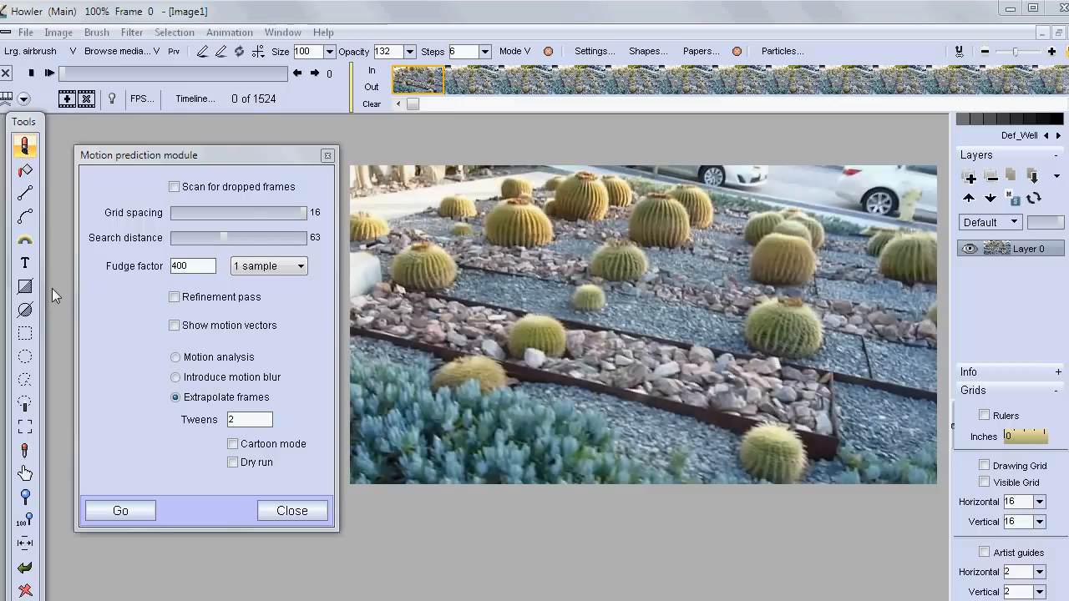
Draw a rectangular selection just inside the frame edges of the cactus clip and turn on the alpha overlay.
{"action": "left_click", "coordinate": [26, 335]}
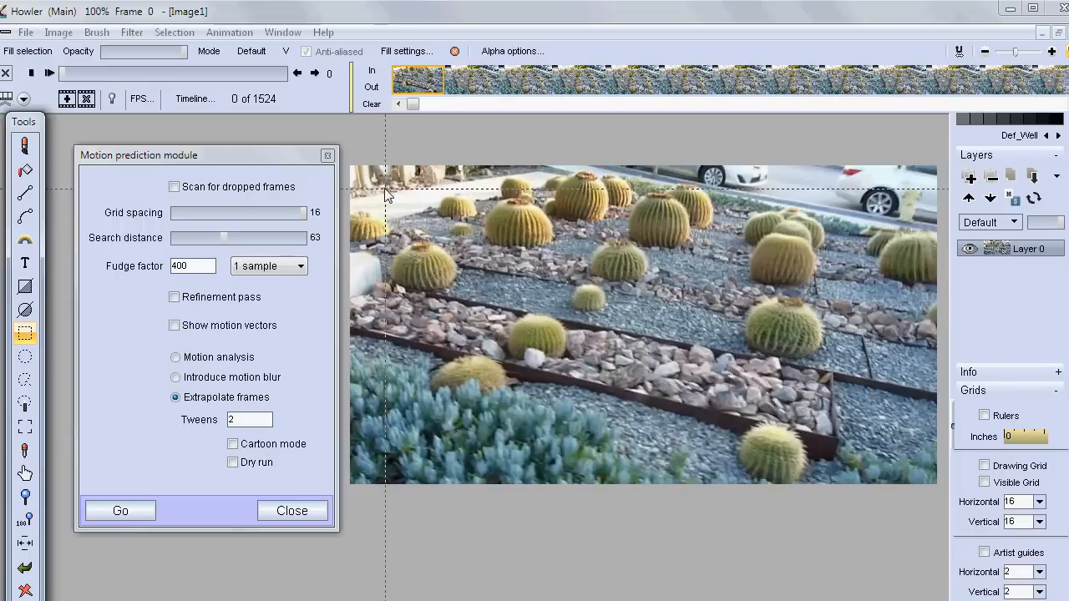
{"action": "left_click_drag", "start_coordinate": [384, 195], "coordinate": [398, 338]}
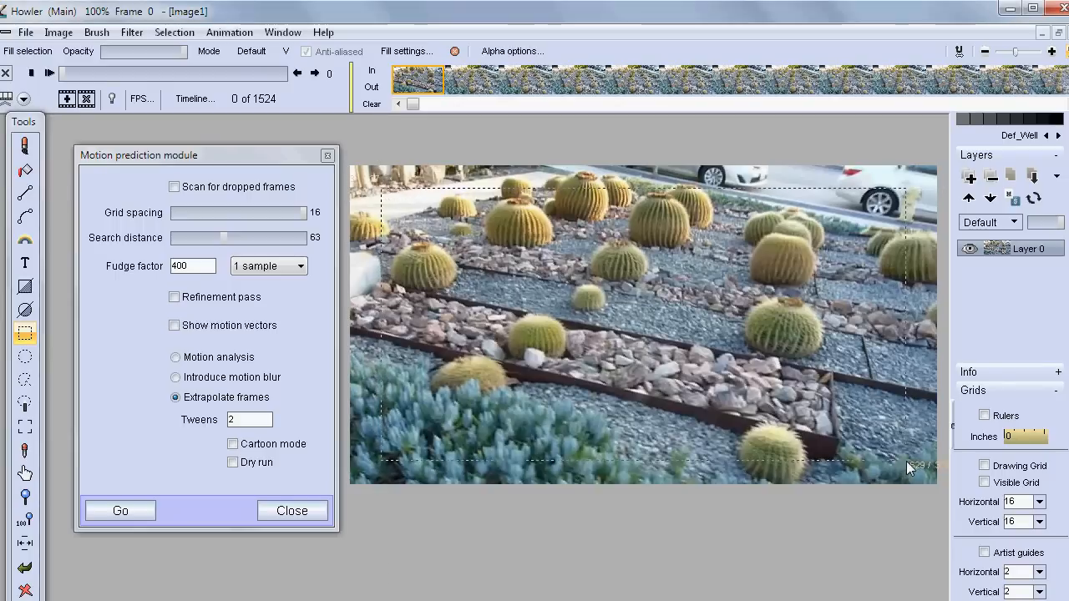
{"action": "left_click", "coordinate": [174, 32]}
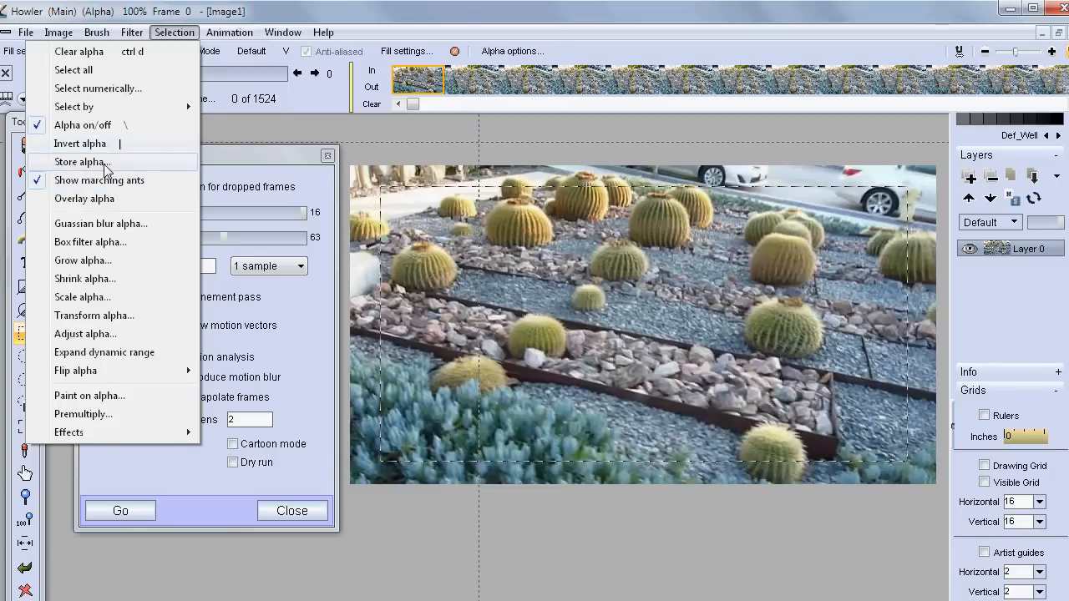
{"action": "left_click", "coordinate": [83, 198]}
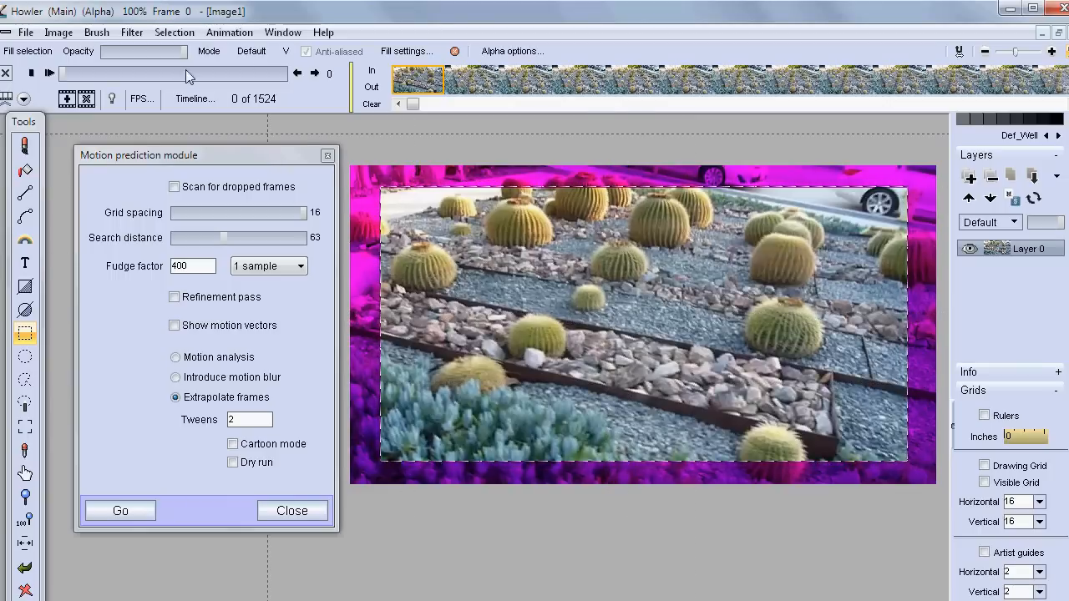
Redraw the rectangular selection slightly wider inside the distorted frame borders and crop the clip to it.
{"action": "left_click", "coordinate": [174, 31]}
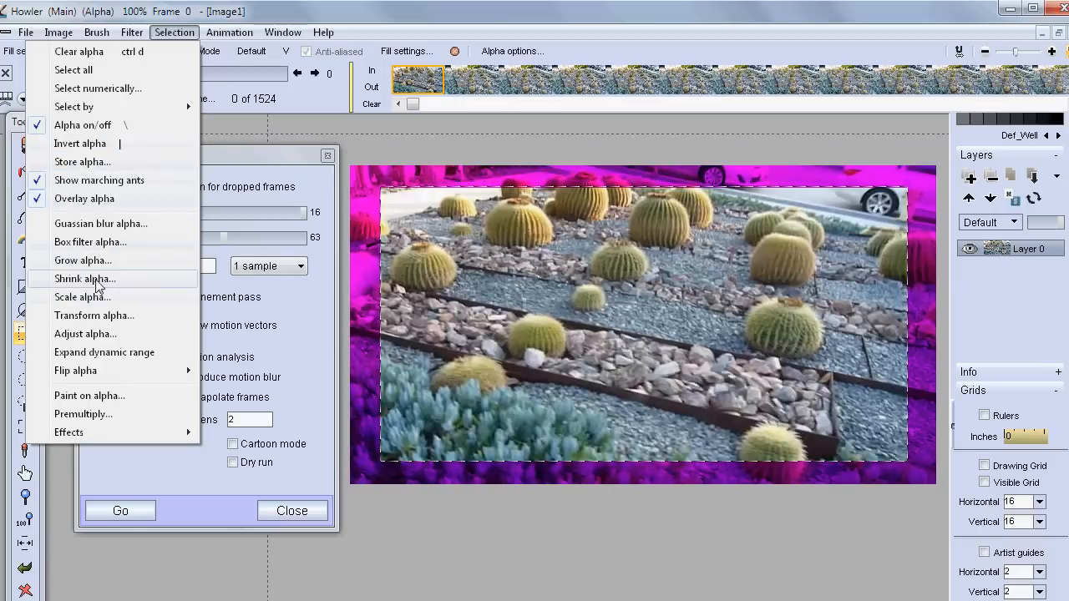
{"action": "left_click", "coordinate": [373, 184]}
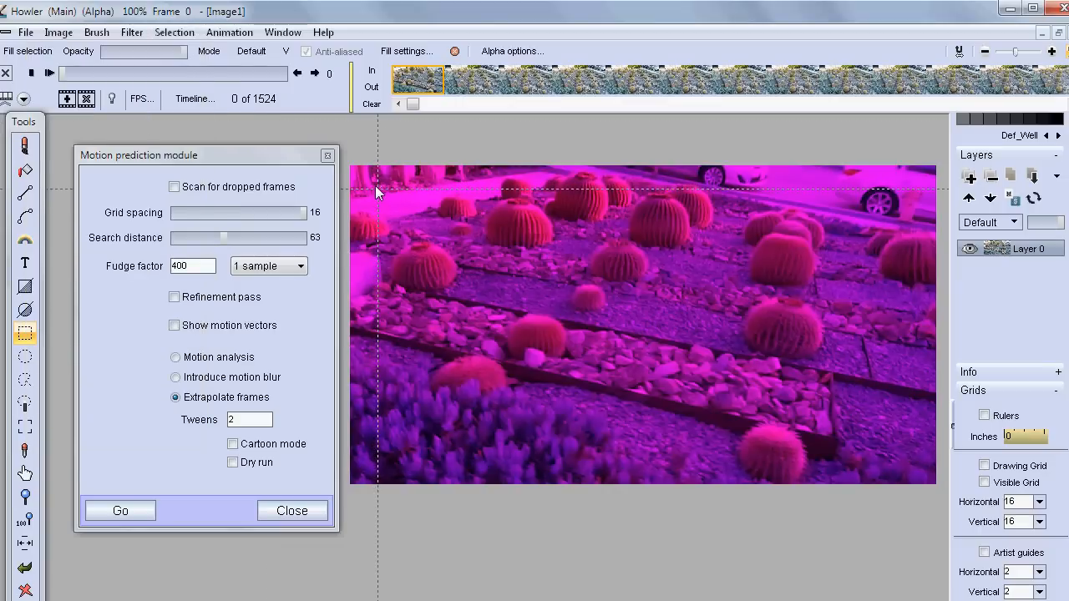
{"action": "left_click_drag", "start_coordinate": [901, 464], "coordinate": [918, 464]}
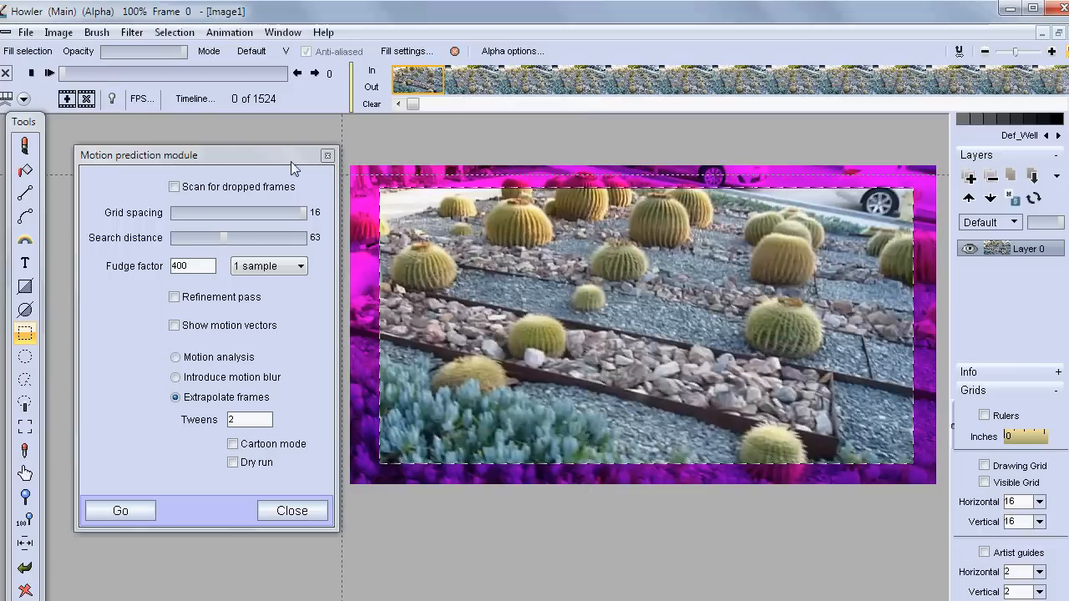
{"action": "left_click", "coordinate": [58, 33]}
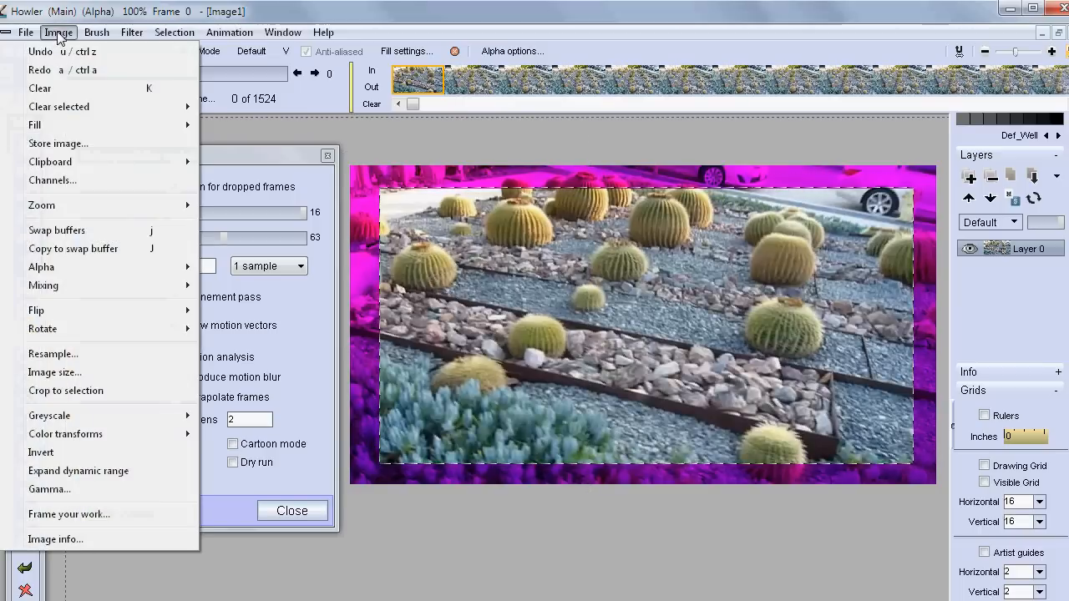
{"action": "left_click", "coordinate": [89, 392]}
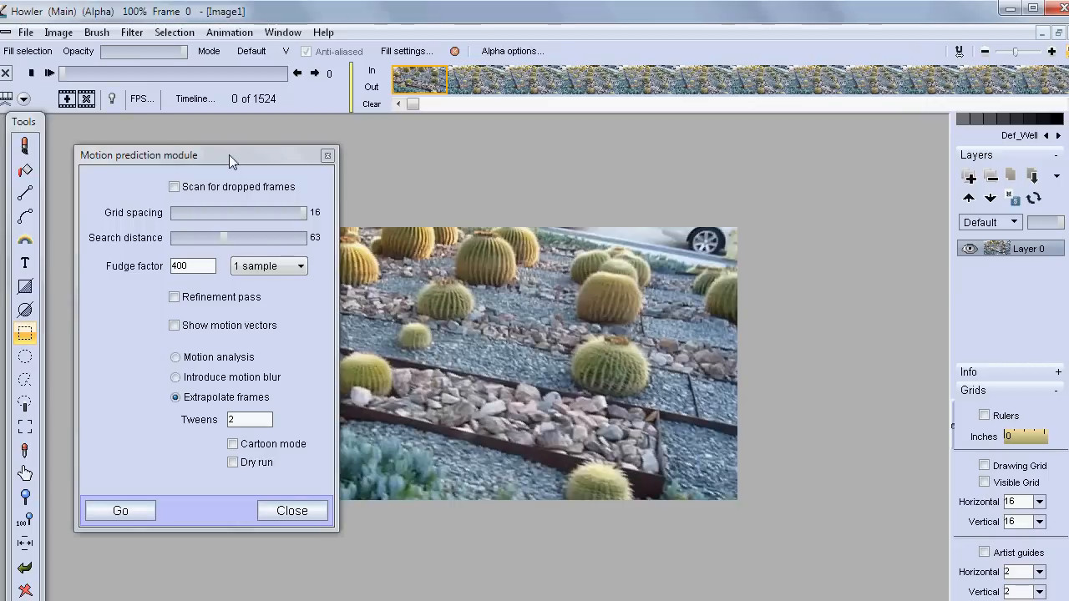
{"action": "left_click_drag", "start_coordinate": [570, 437], "coordinate": [734, 395]}
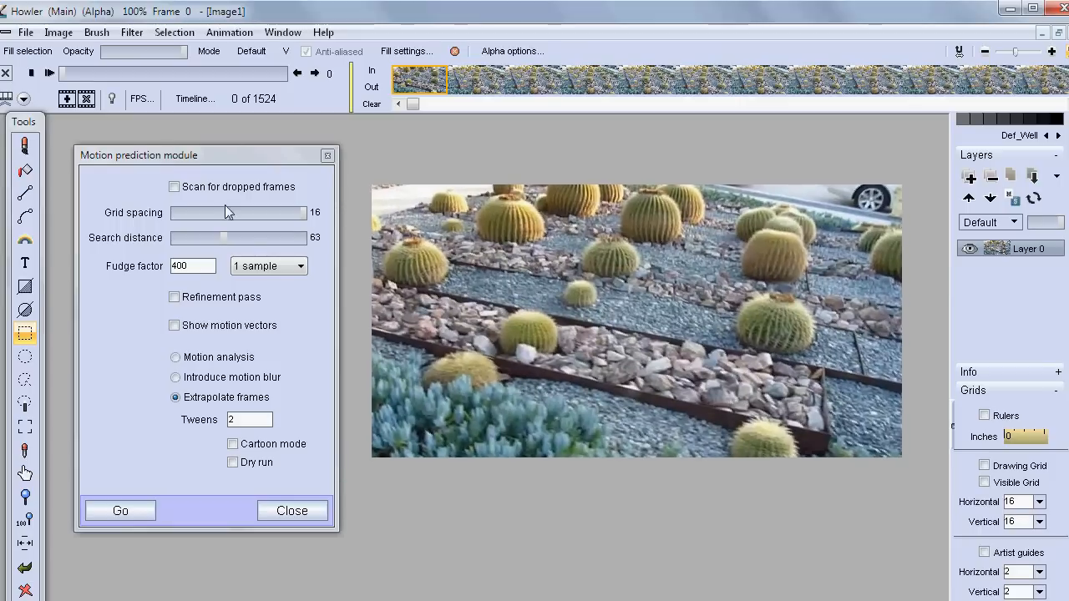
{"action": "left_click", "coordinate": [58, 34]}
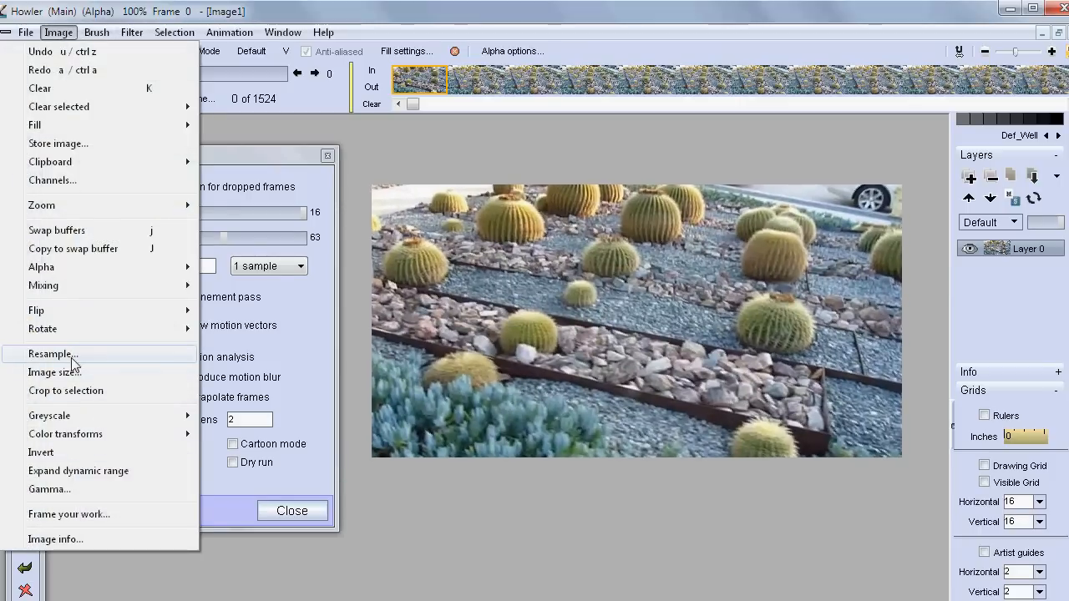
{"action": "left_click", "coordinate": [389, 10]}
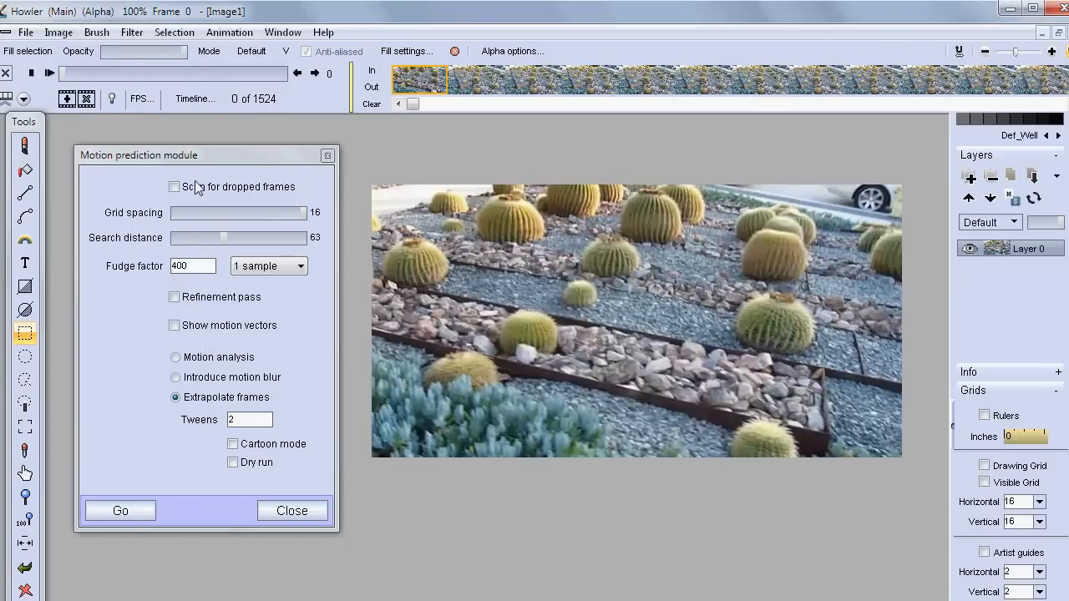
{"action": "left_click", "coordinate": [229, 32]}
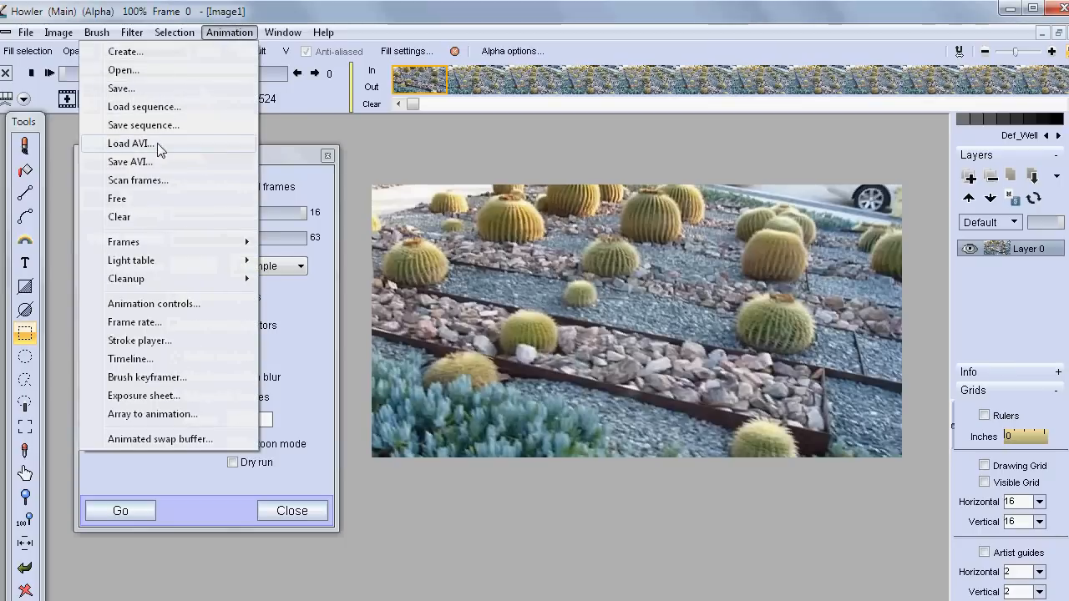
{"action": "left_click", "coordinate": [157, 143]}
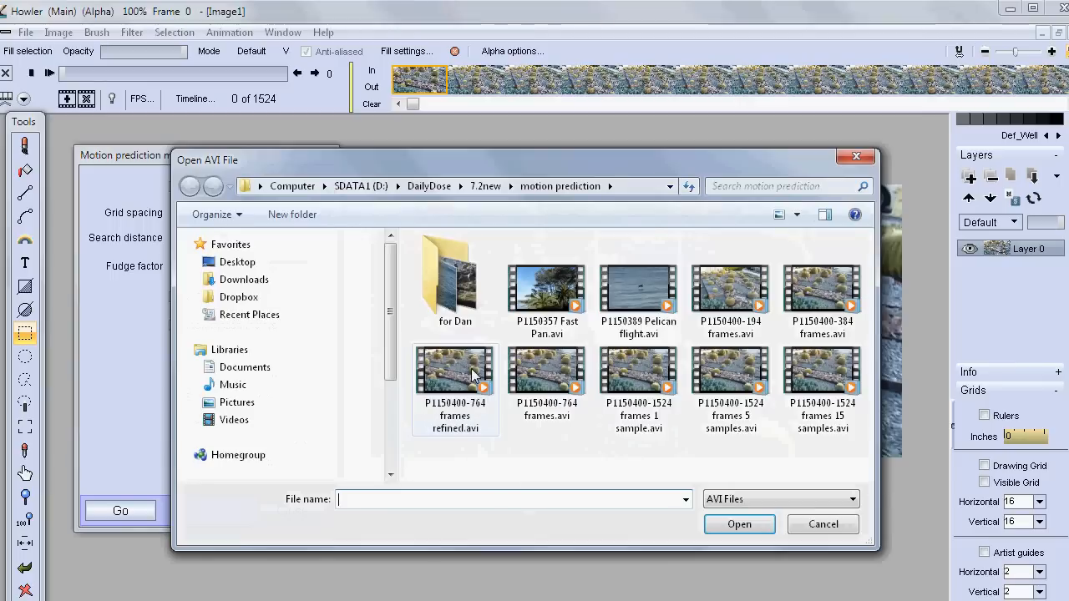
{"action": "left_click", "coordinate": [455, 368]}
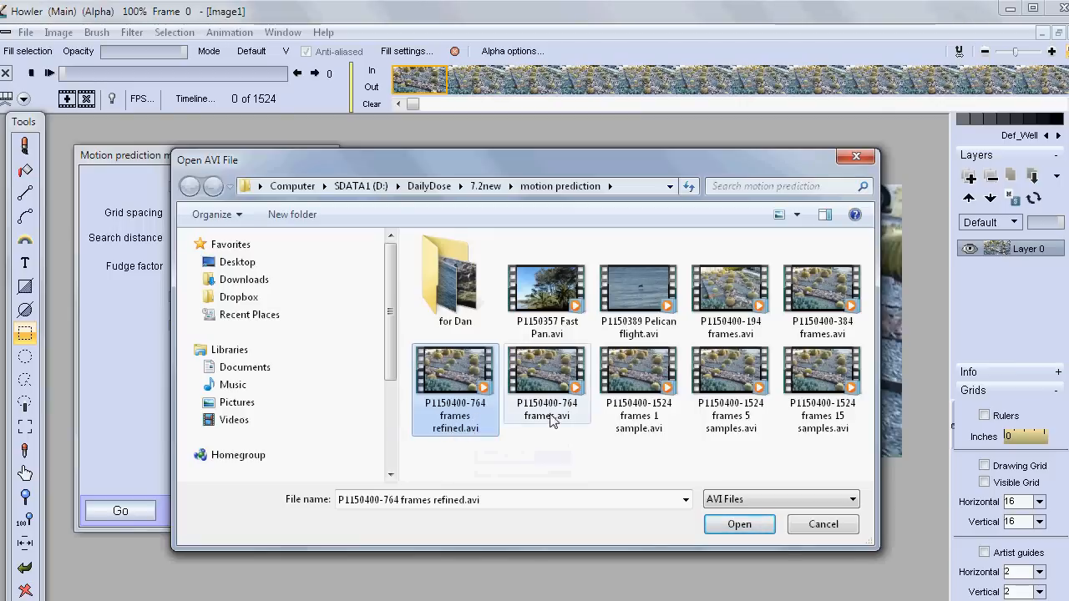
{"action": "left_click", "coordinate": [739, 525]}
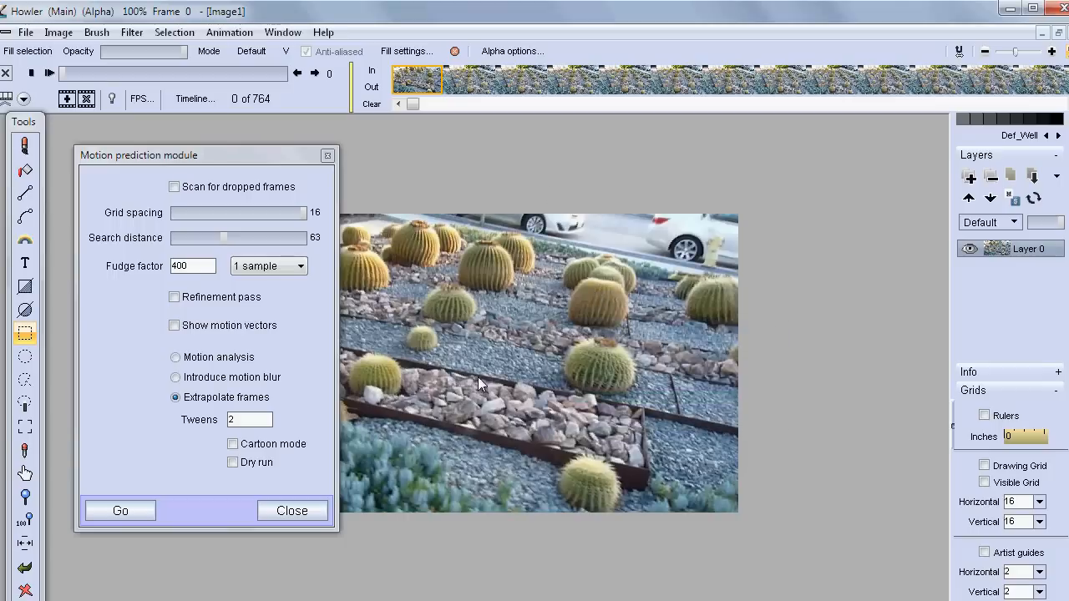
{"action": "left_click_drag", "start_coordinate": [478, 380], "coordinate": [658, 328]}
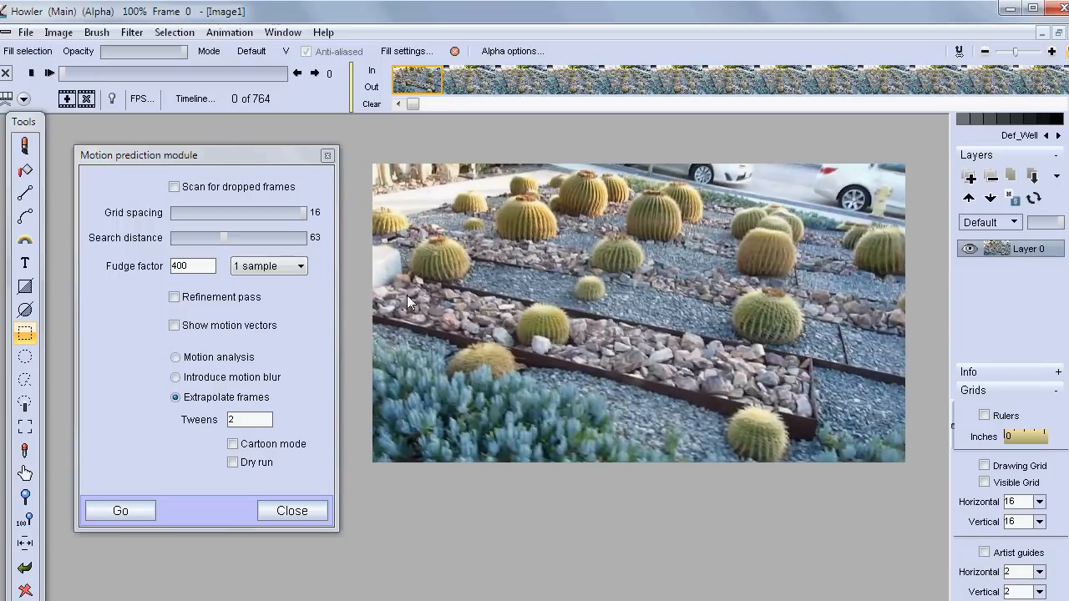
Start playing the refined clip and turn off the alpha overlay.
{"action": "left_click", "coordinate": [50, 74]}
{"action": "left_click", "coordinate": [182, 34]}
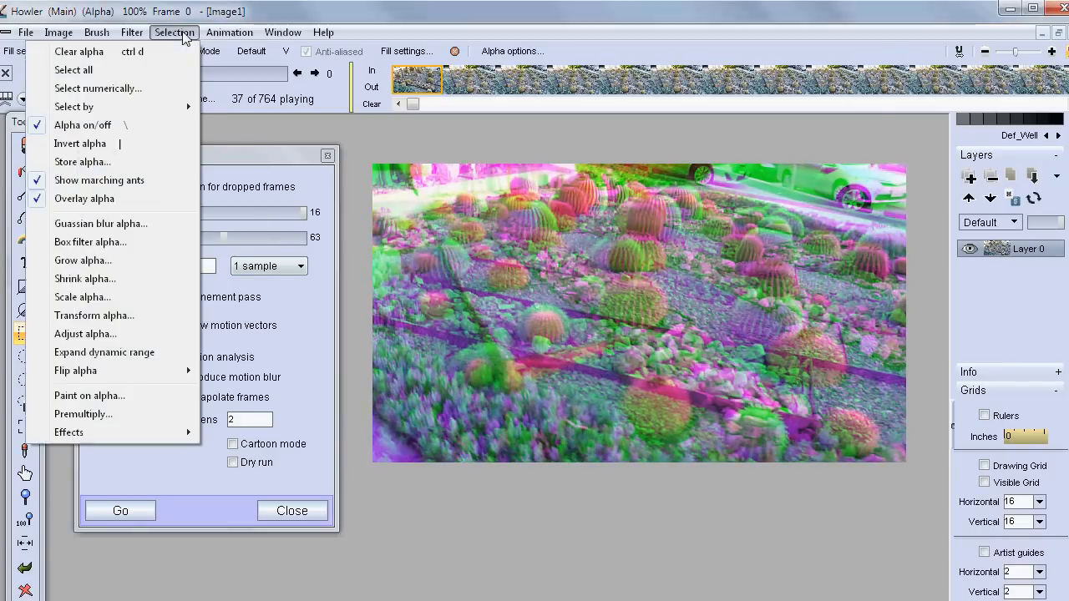
{"action": "left_click", "coordinate": [108, 202]}
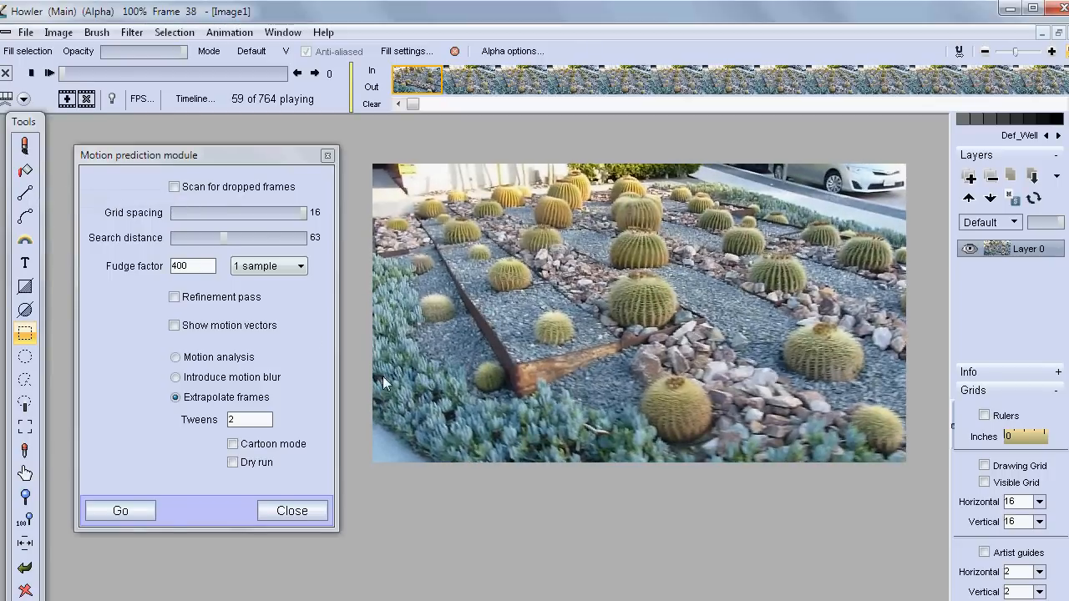